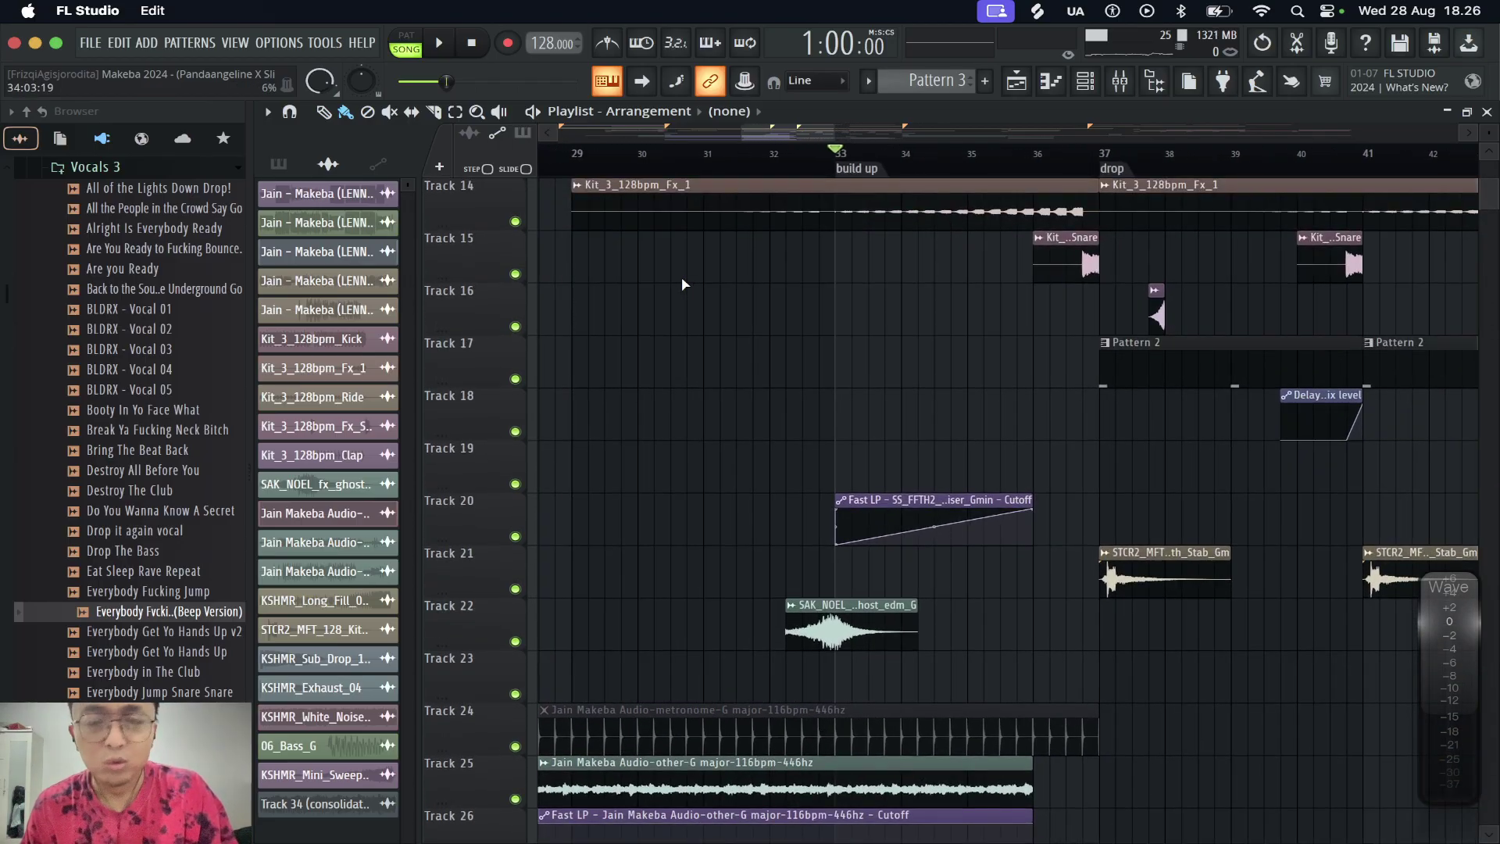
scroll(684, 284, "up", 8)
scroll(684, 285, "left", 2)
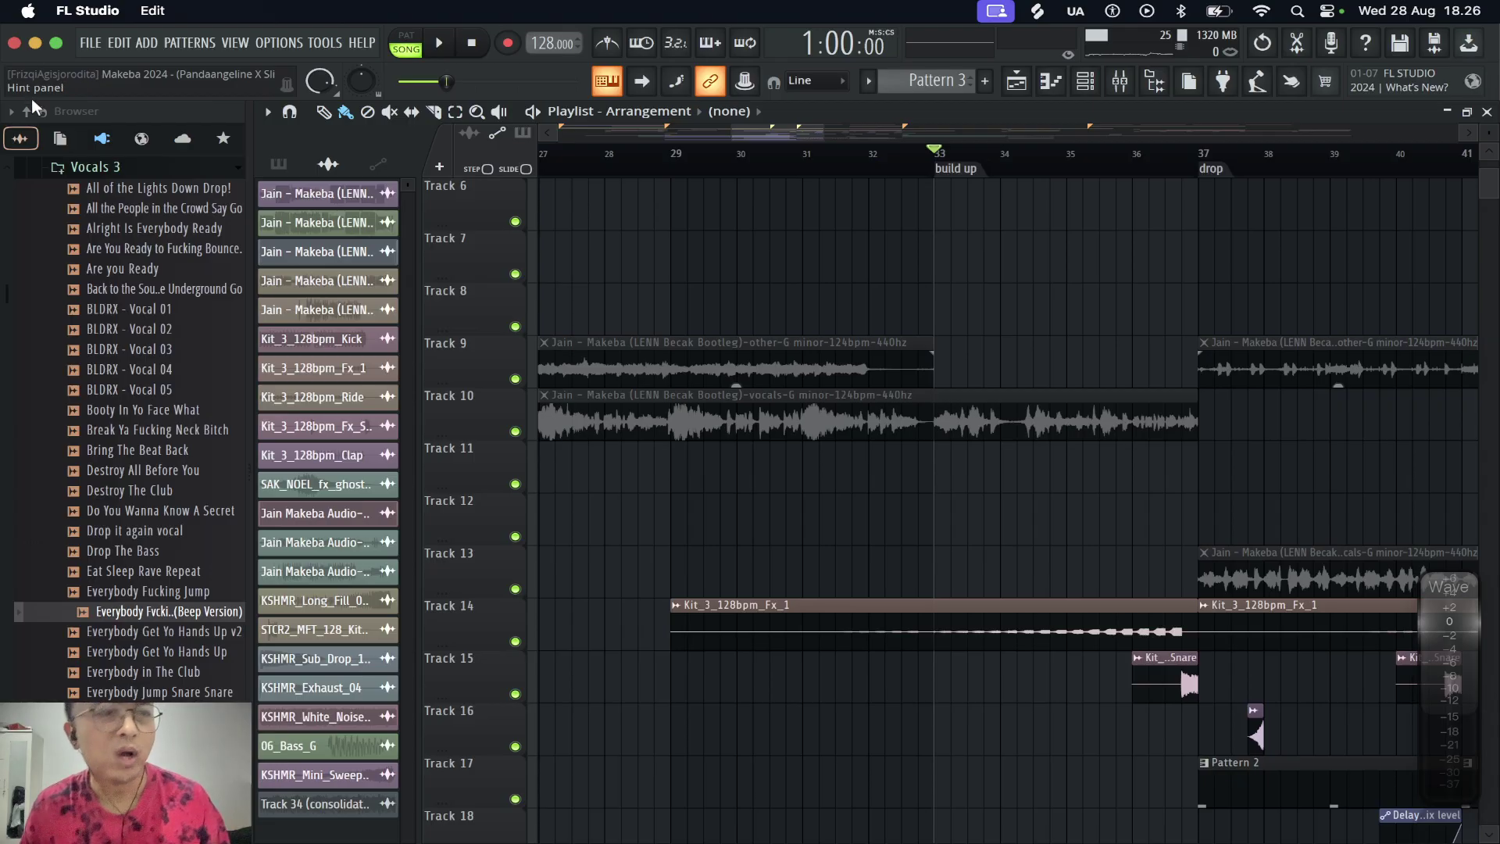
left_click(283, 41)
mouse_move(335, 41)
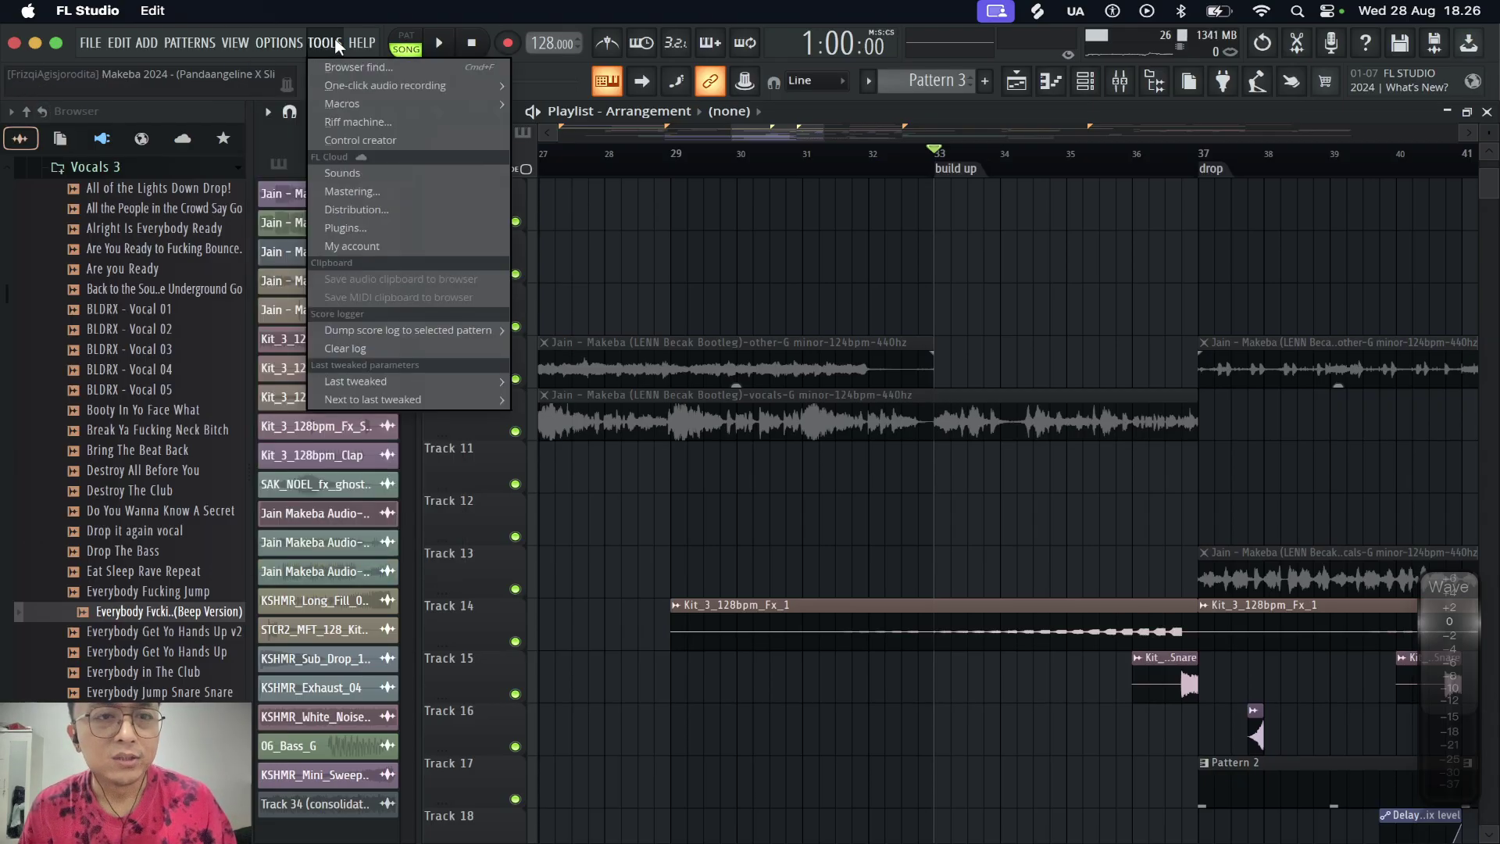
left_click(721, 148)
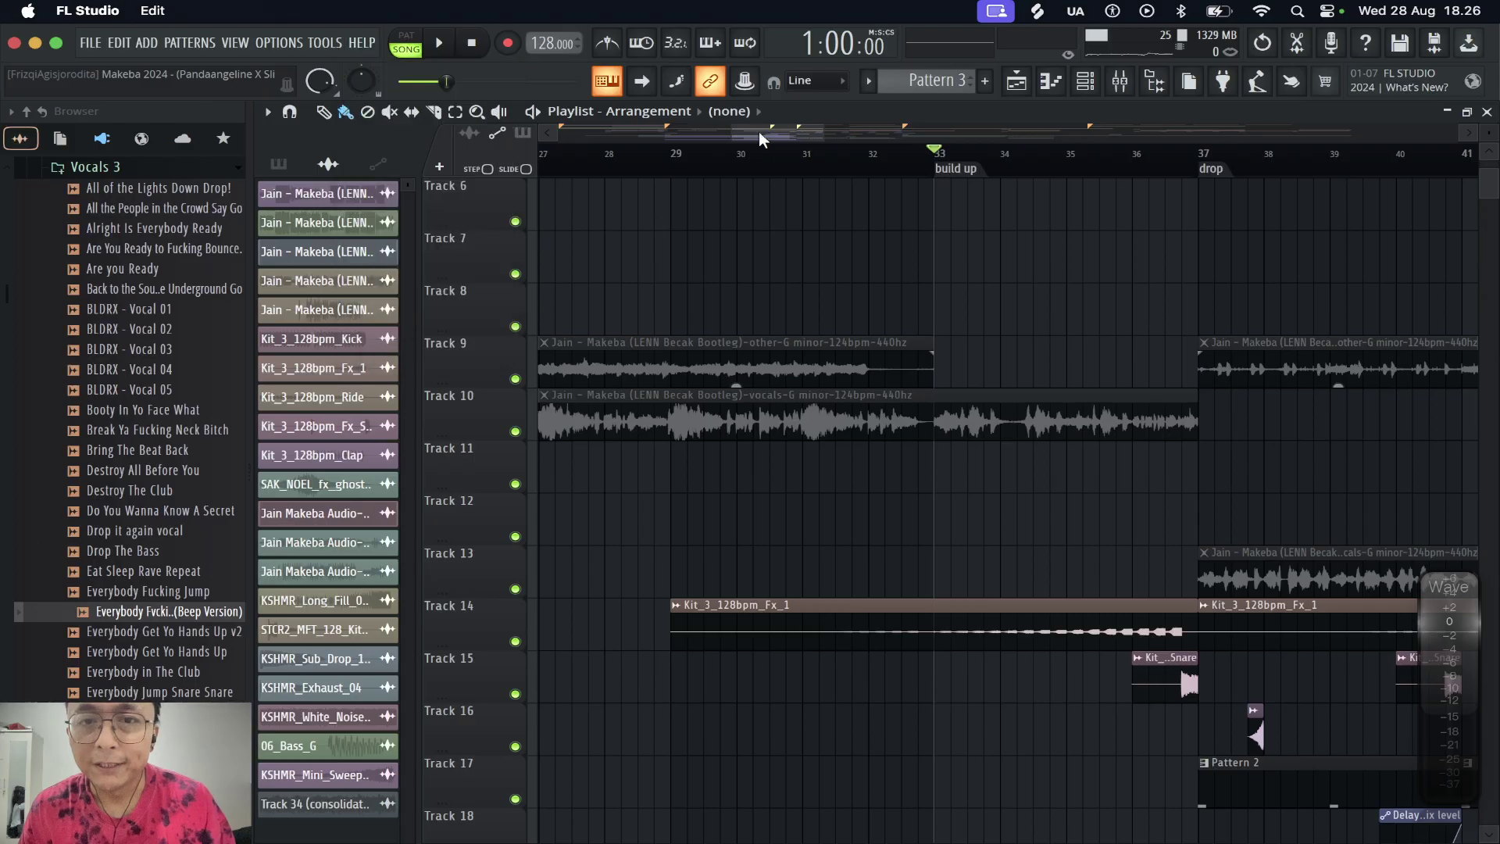
scroll(767, 164, "down", 8)
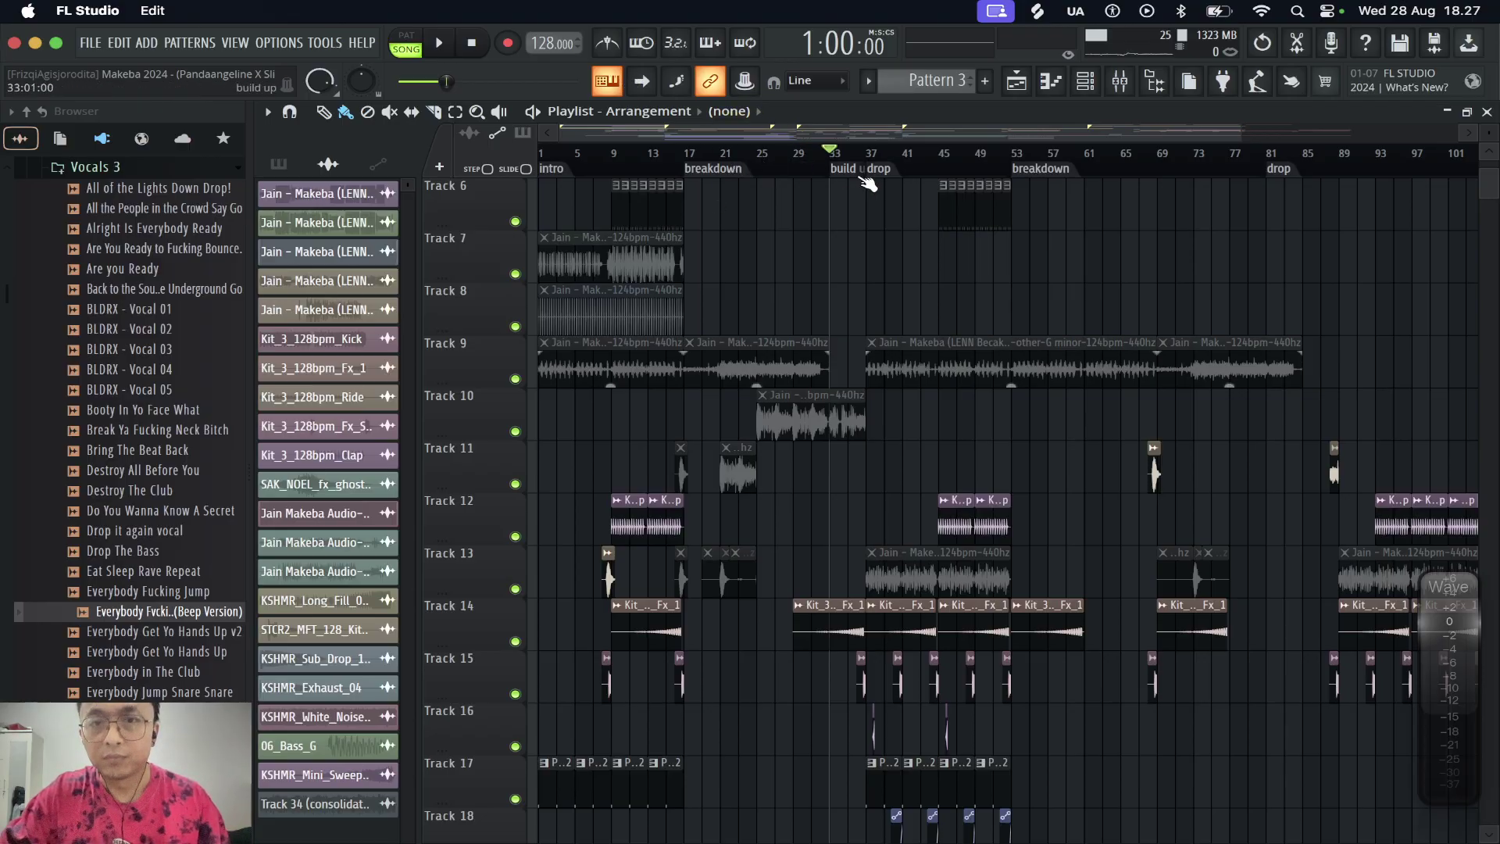
scroll(835, 162, "up", 6)
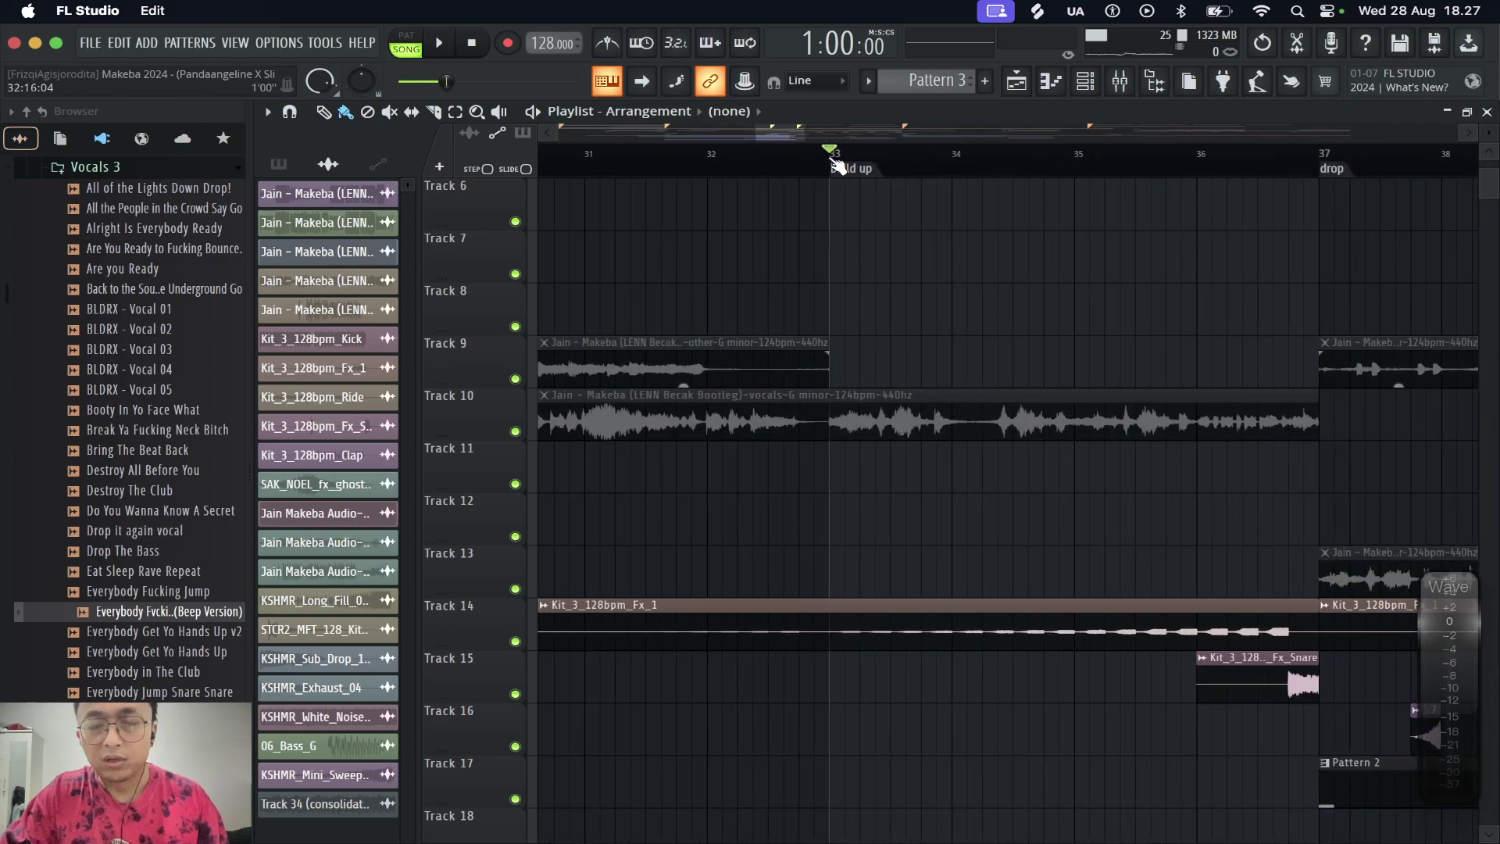
scroll(838, 165, "down", 2)
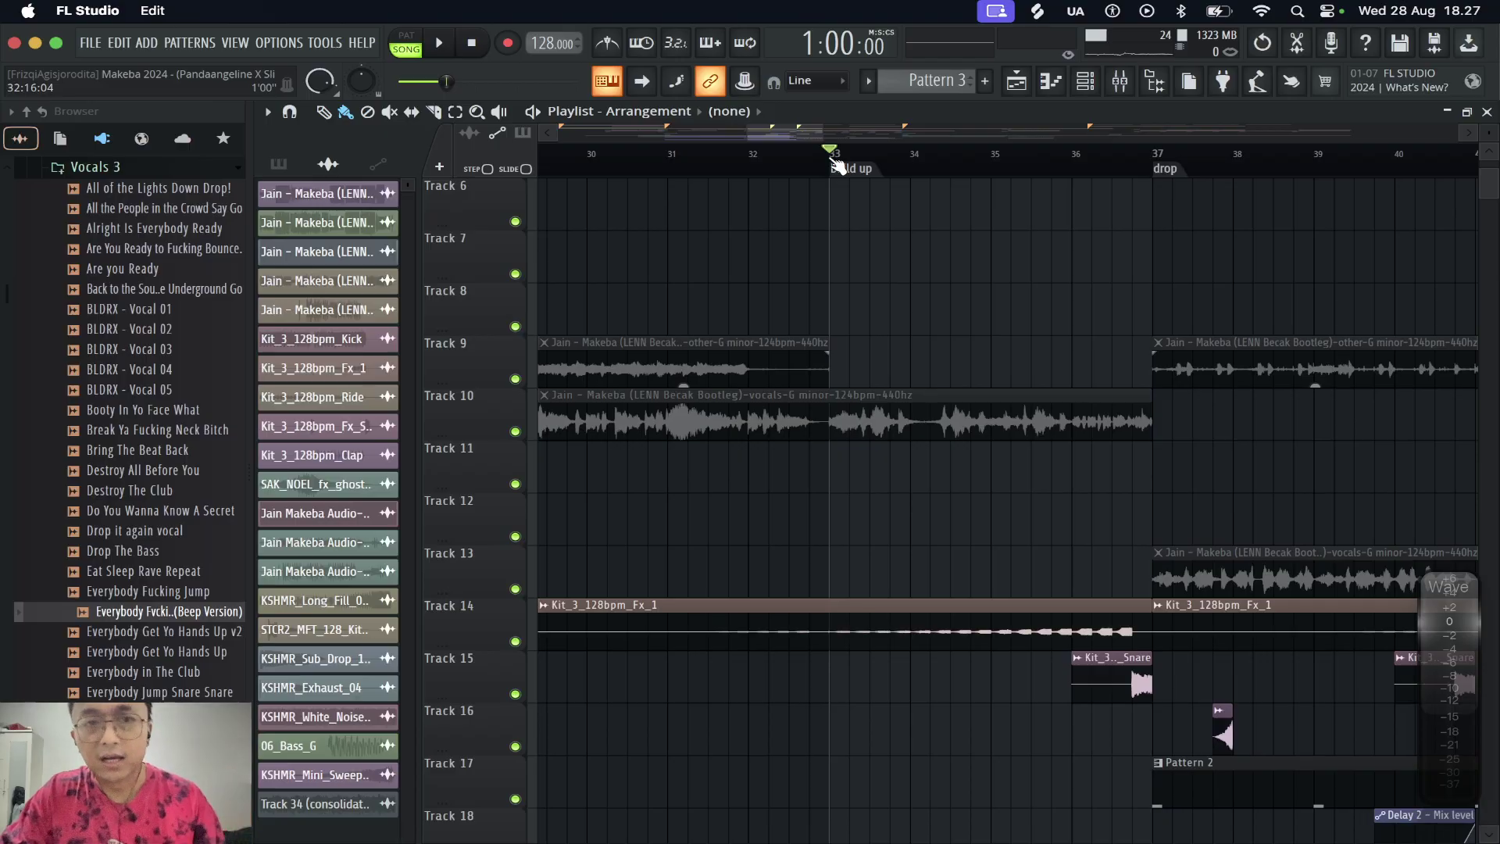
Open the theme settings
left_click(356, 43)
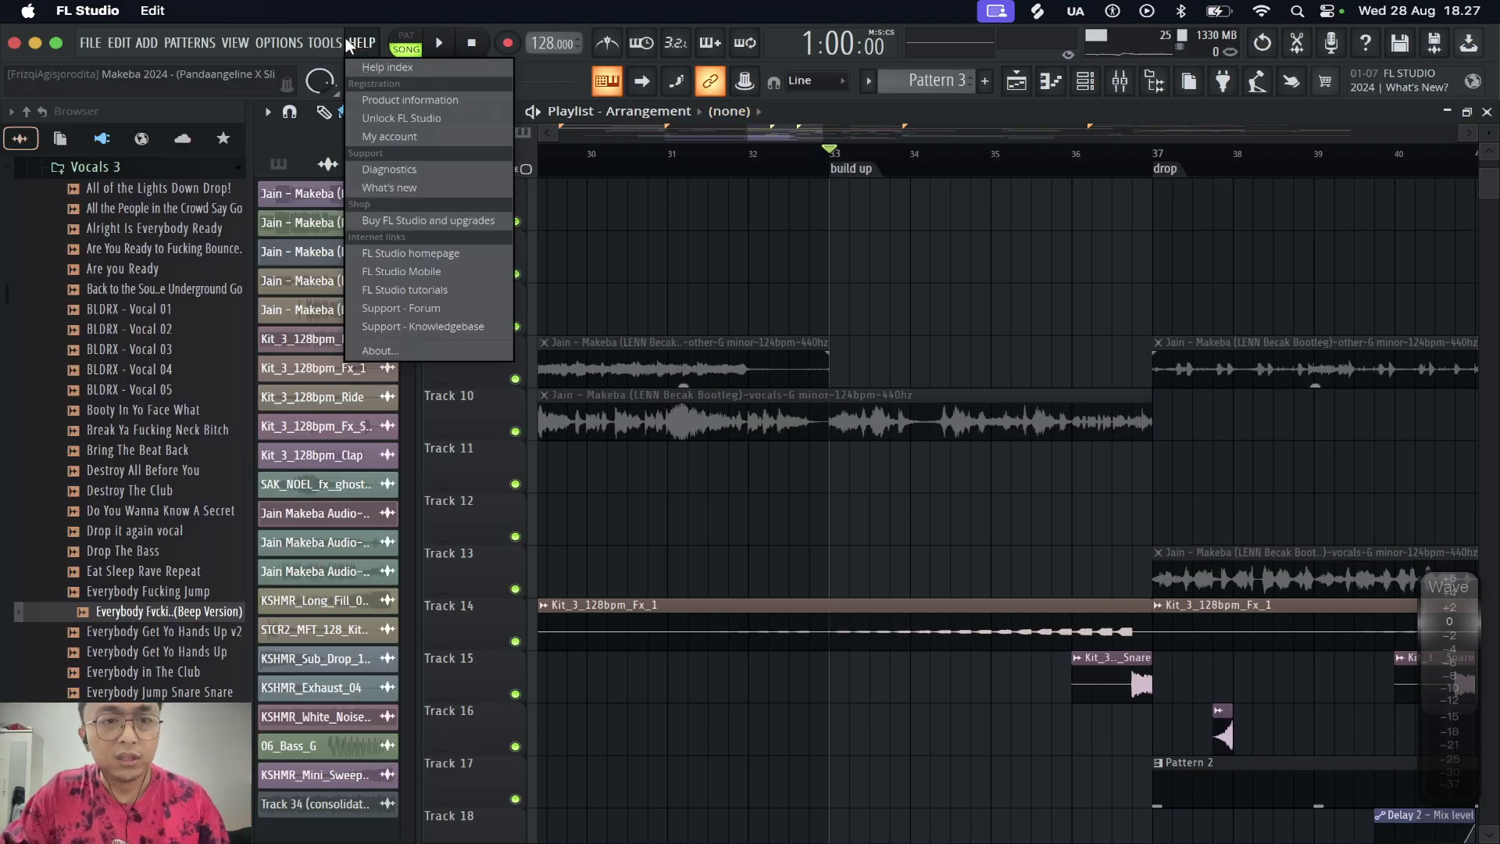
left_click(339, 38)
left_click(283, 46)
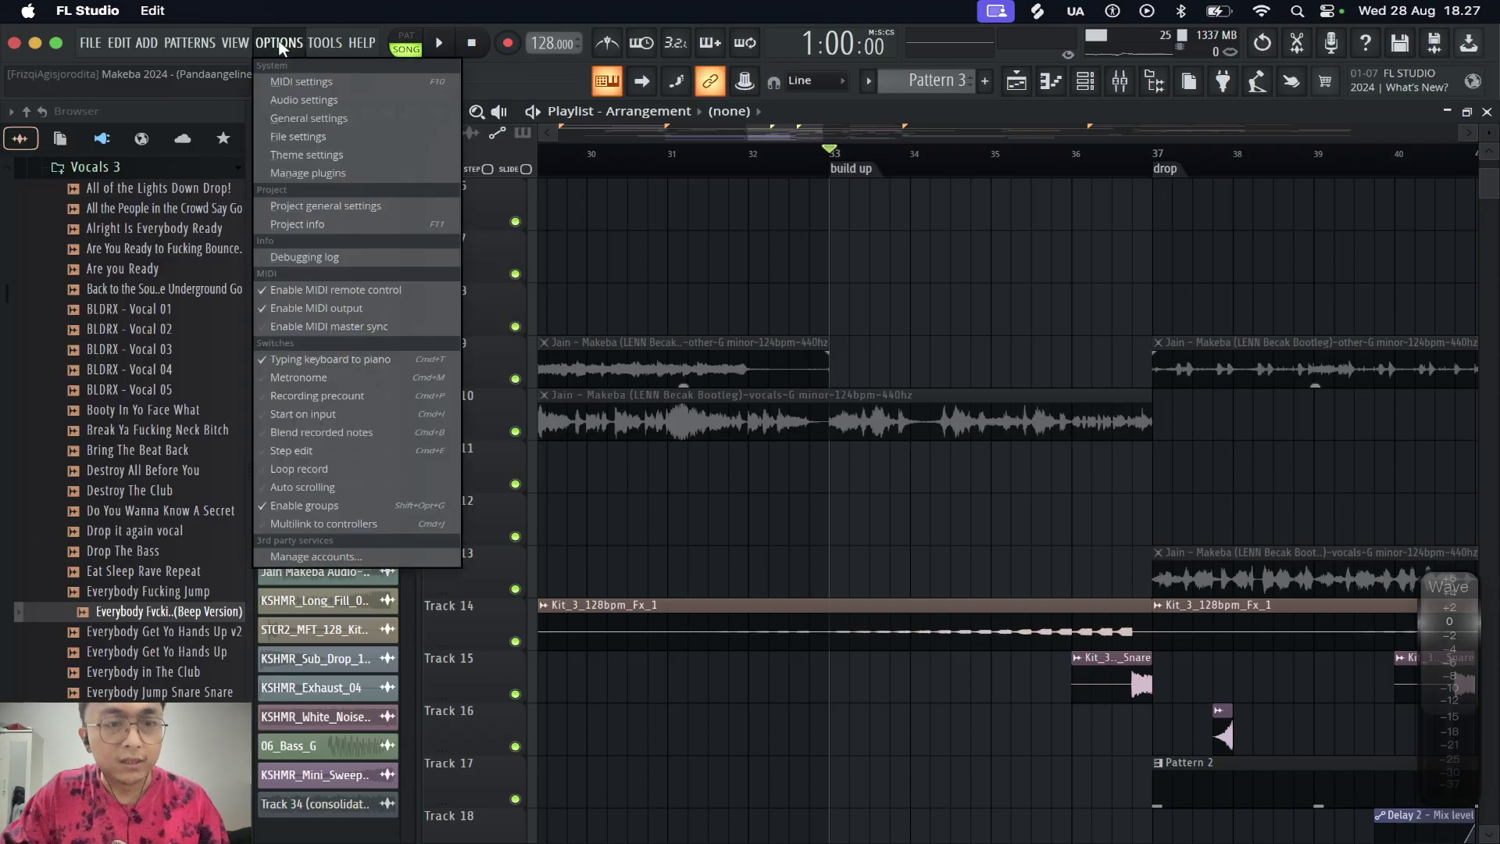
left_click(306, 154)
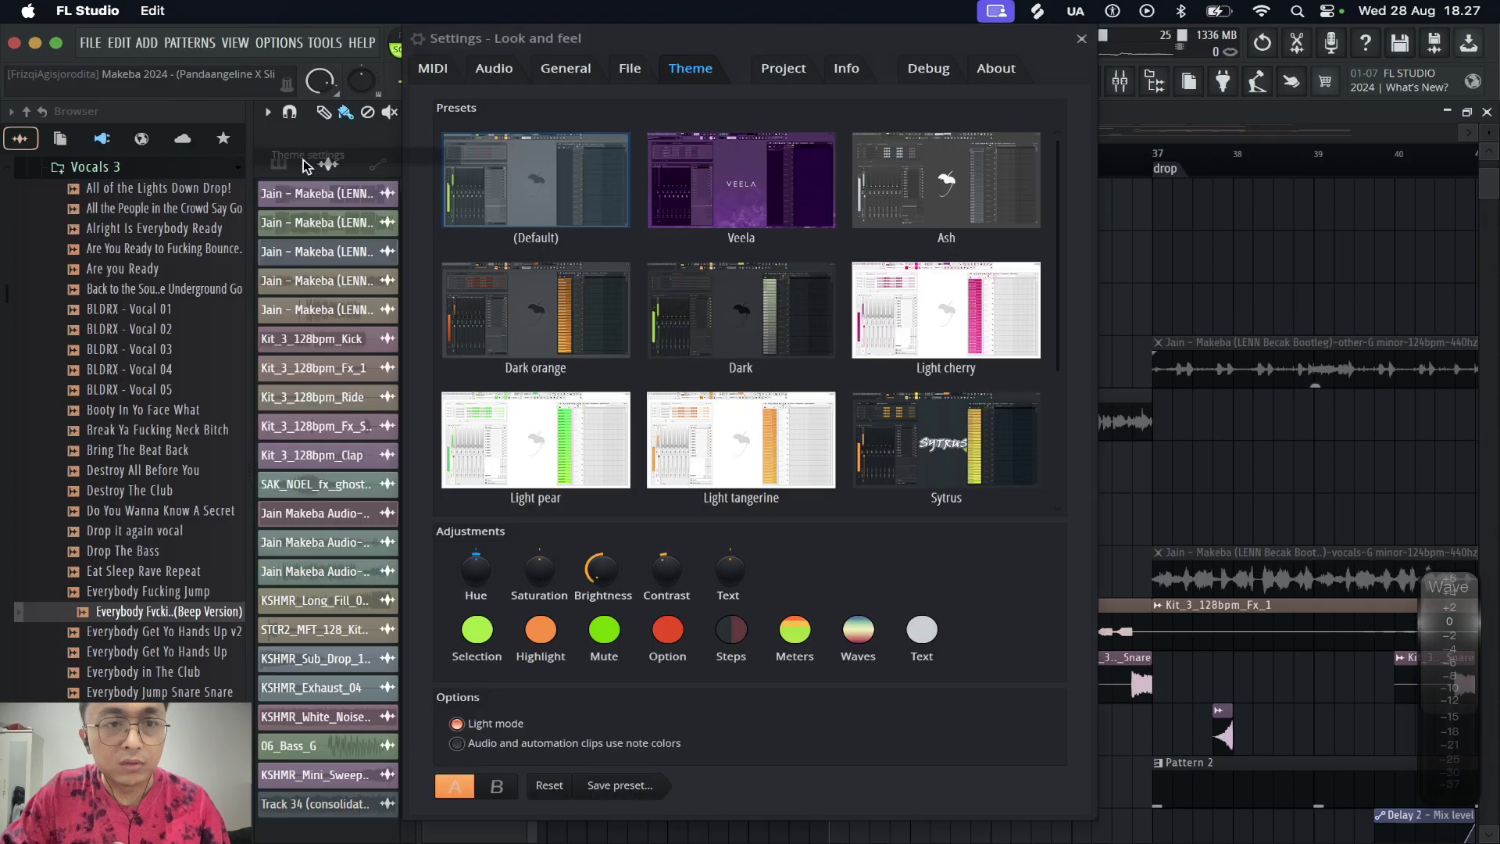
Try the Light tangerine and Light pear theme presets
left_click(741, 447)
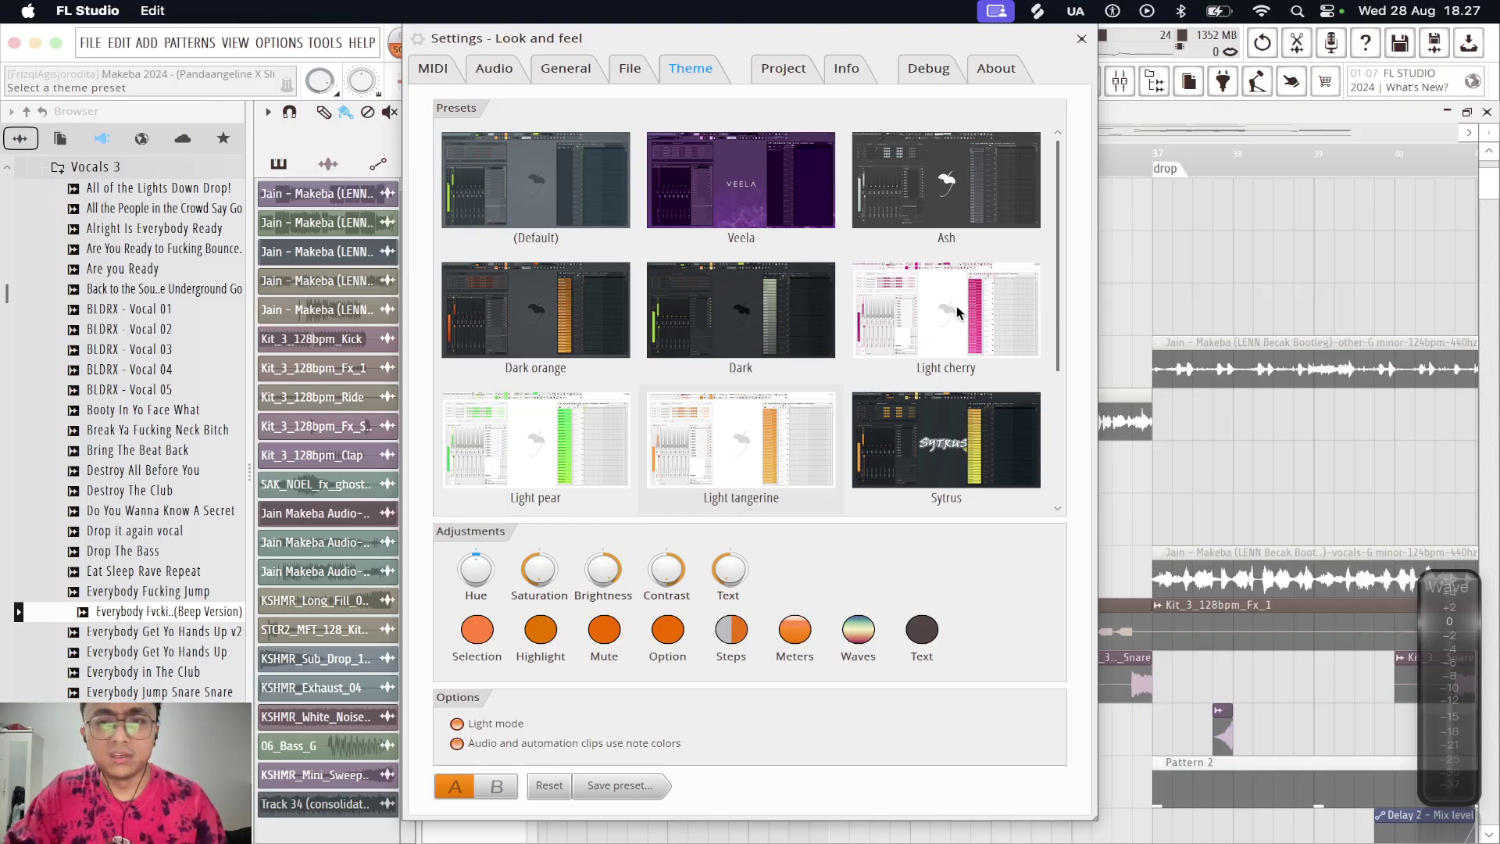
scroll(859, 366, "down", 1)
scroll(859, 366, "down", 2)
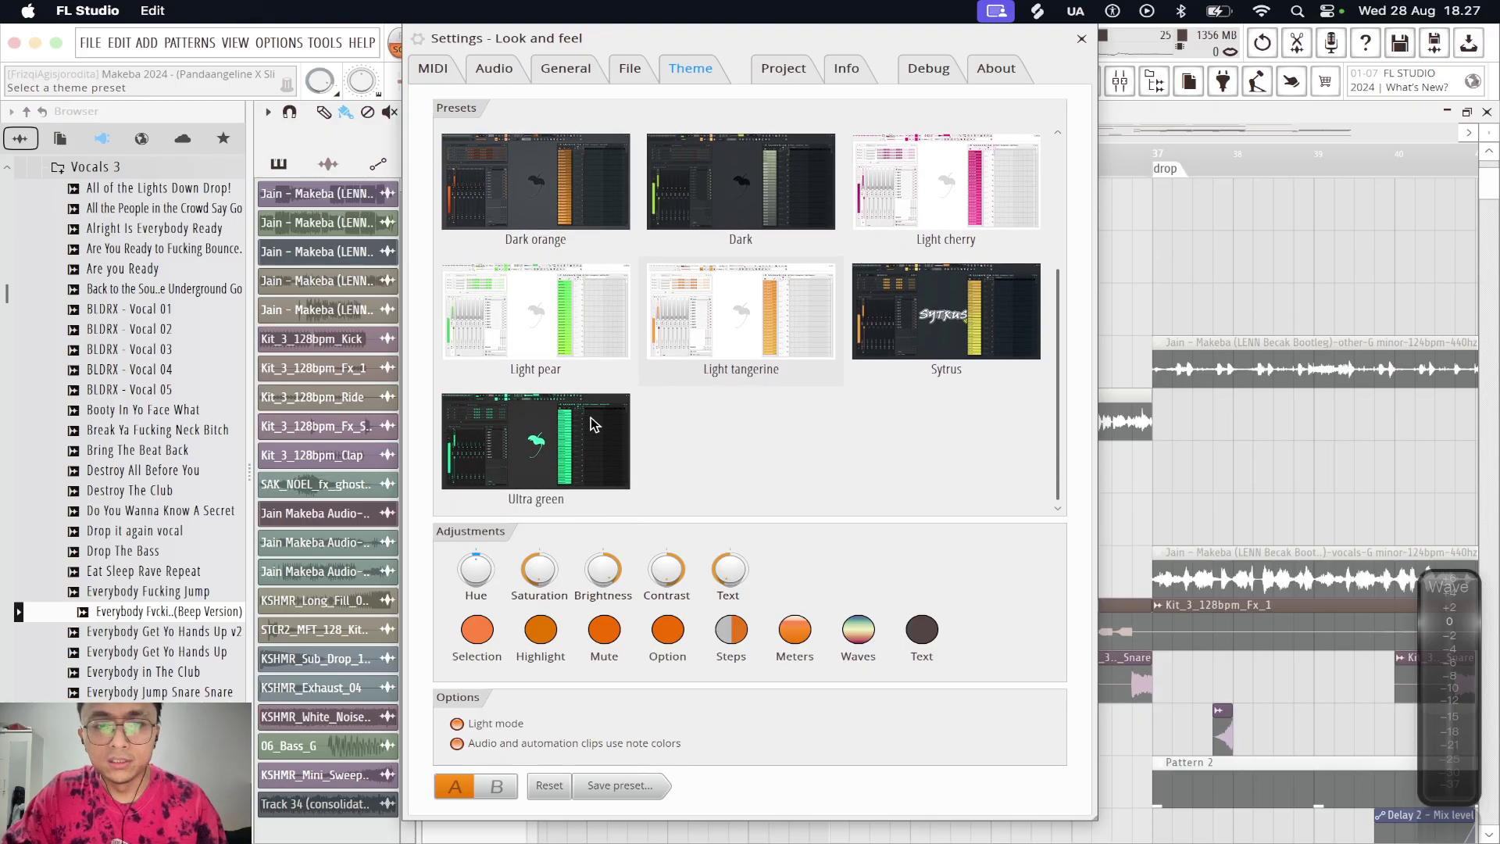
left_click(587, 424)
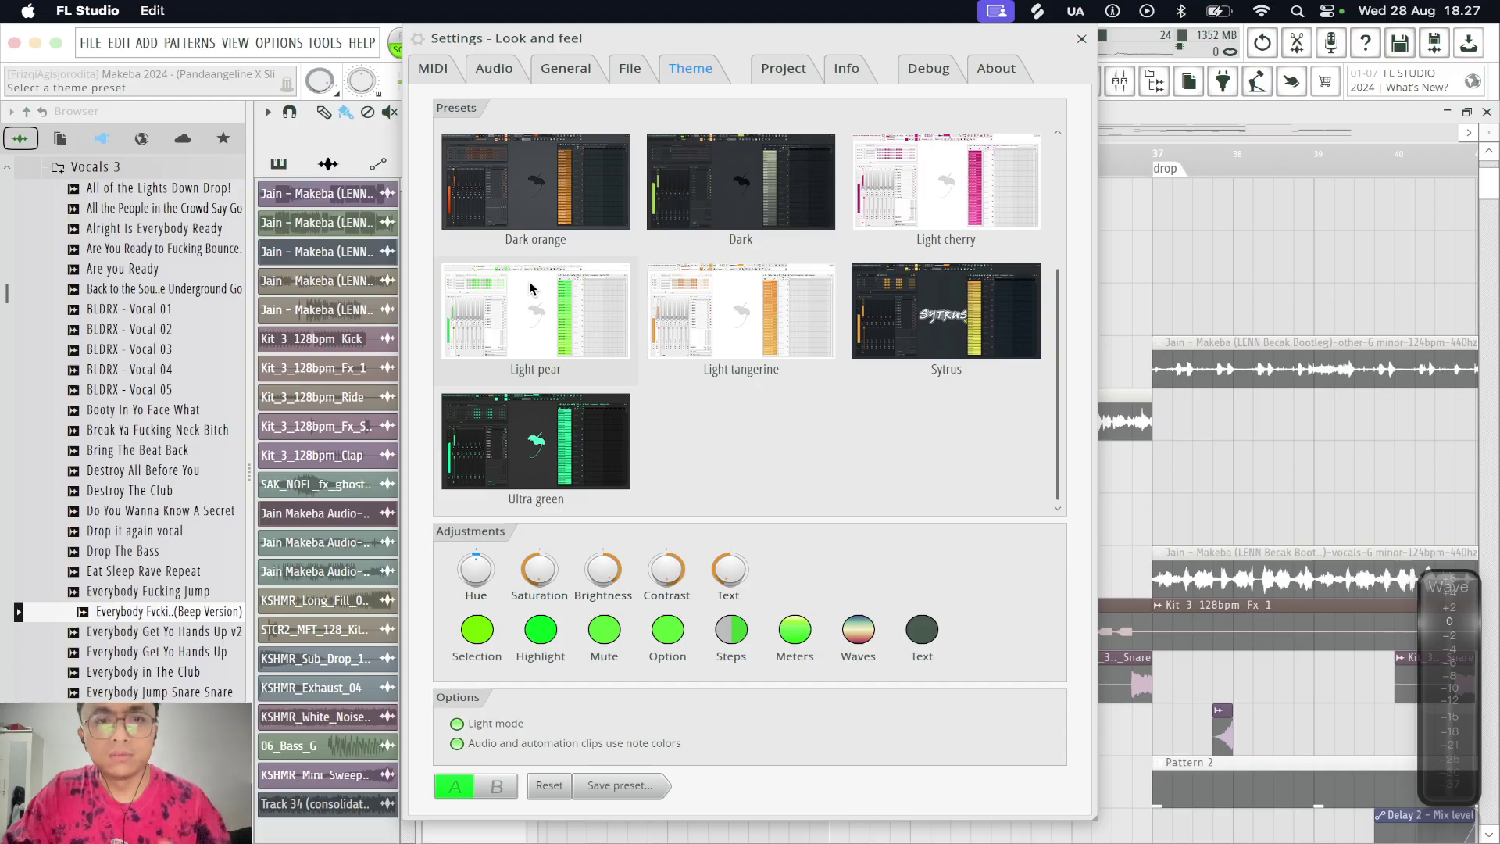
left_click(535, 291)
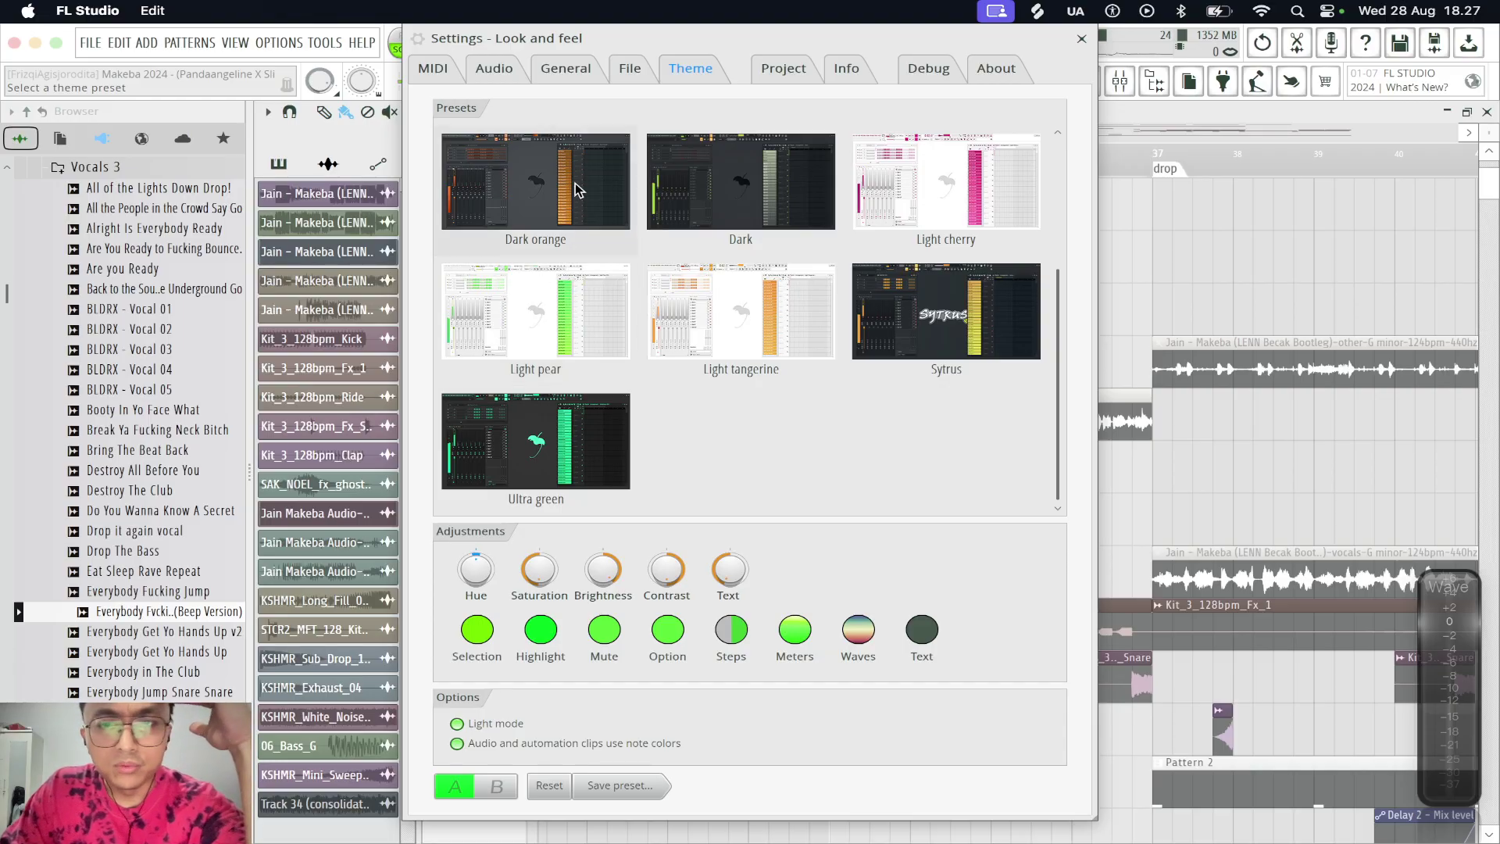
left_click(573, 238)
left_click(555, 303)
scroll(558, 321, "up", 2)
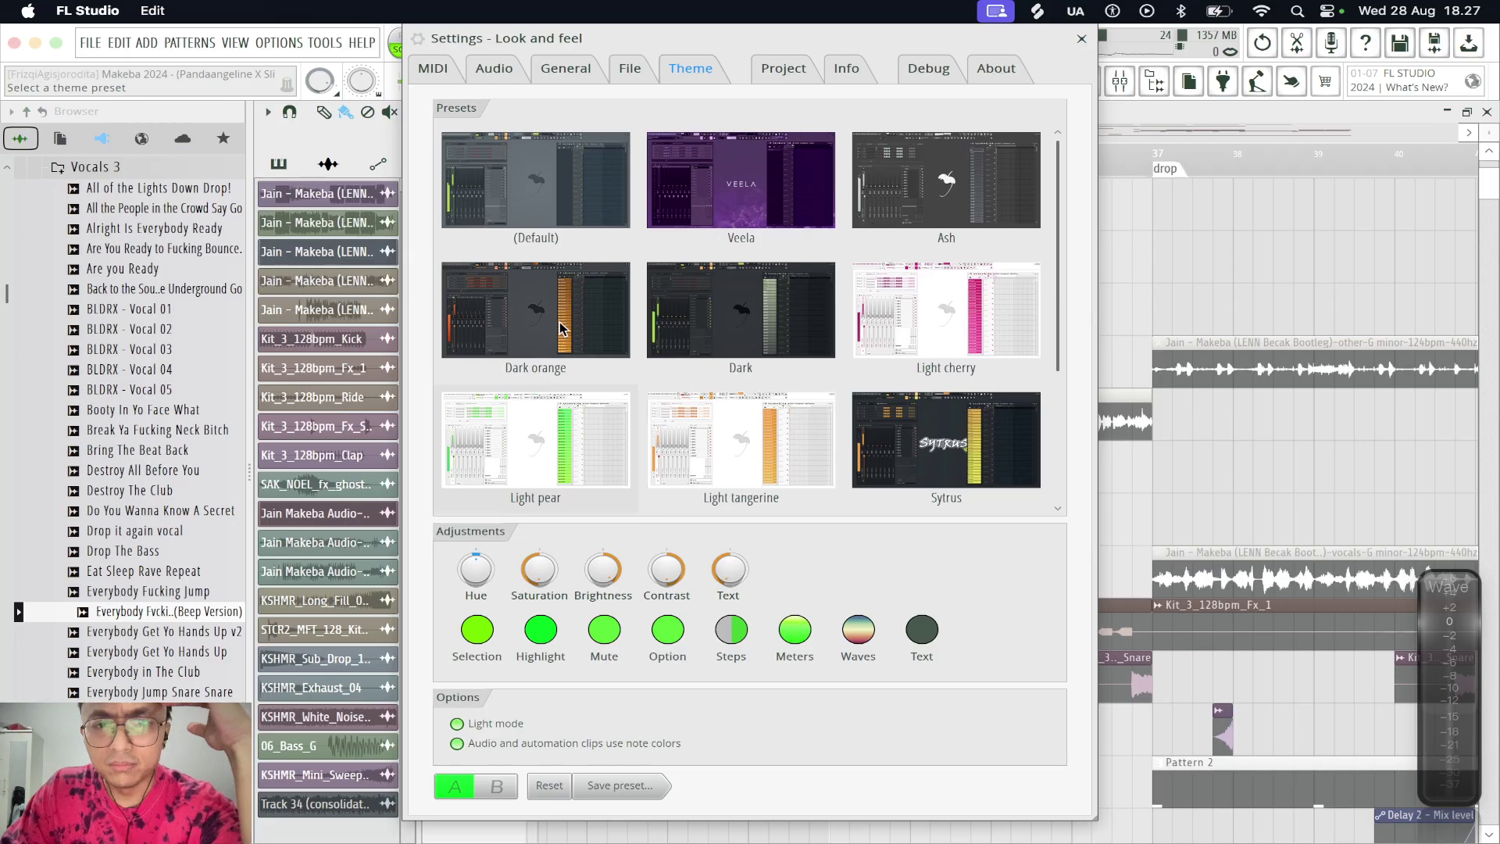
Try the Dark orange, Default, Ash and Veela theme presets
left_click(780, 345)
left_click(603, 312)
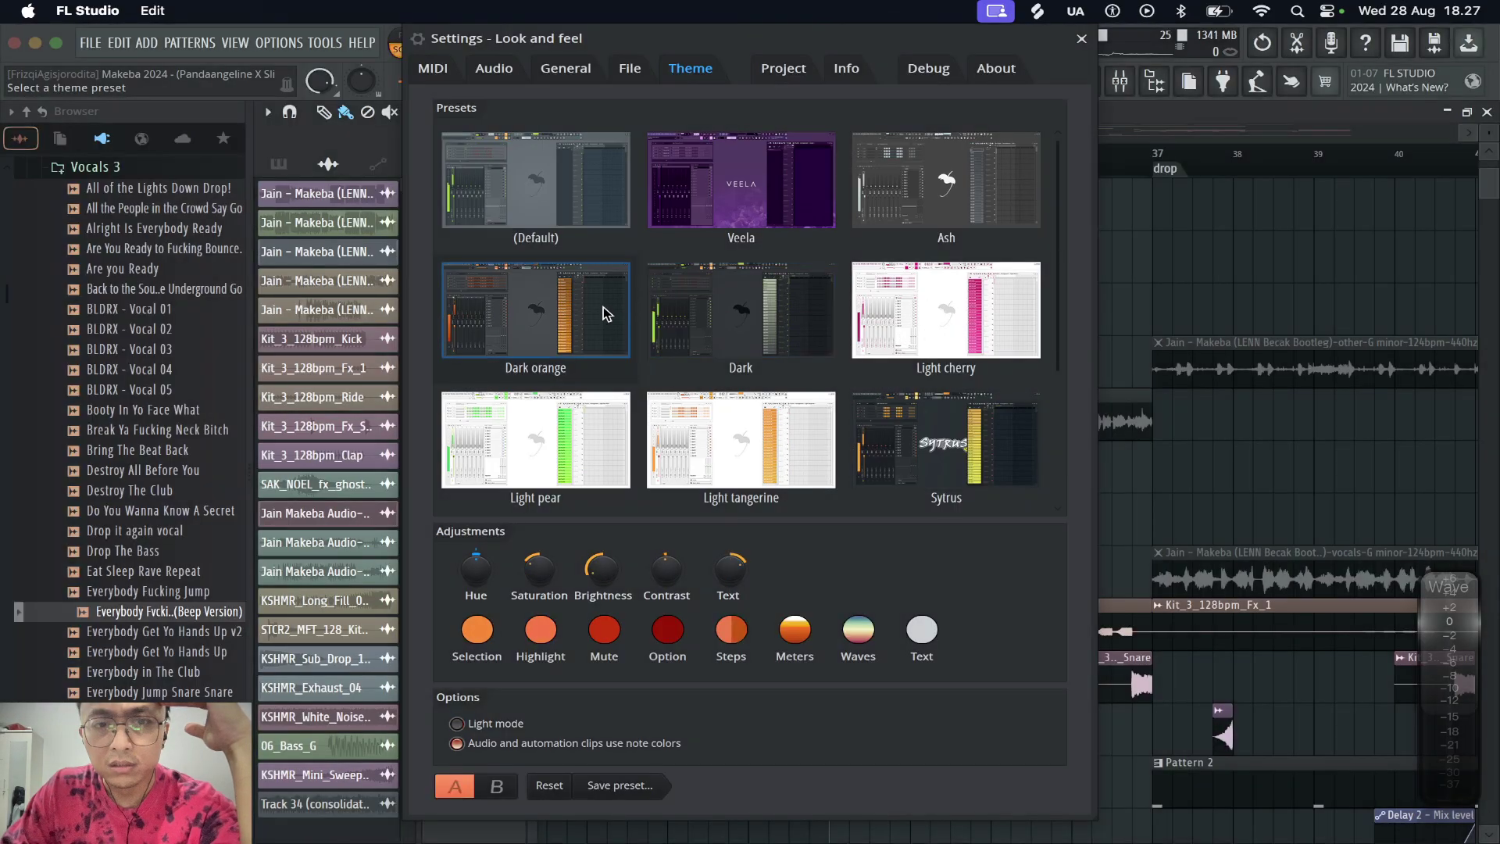
left_click(583, 195)
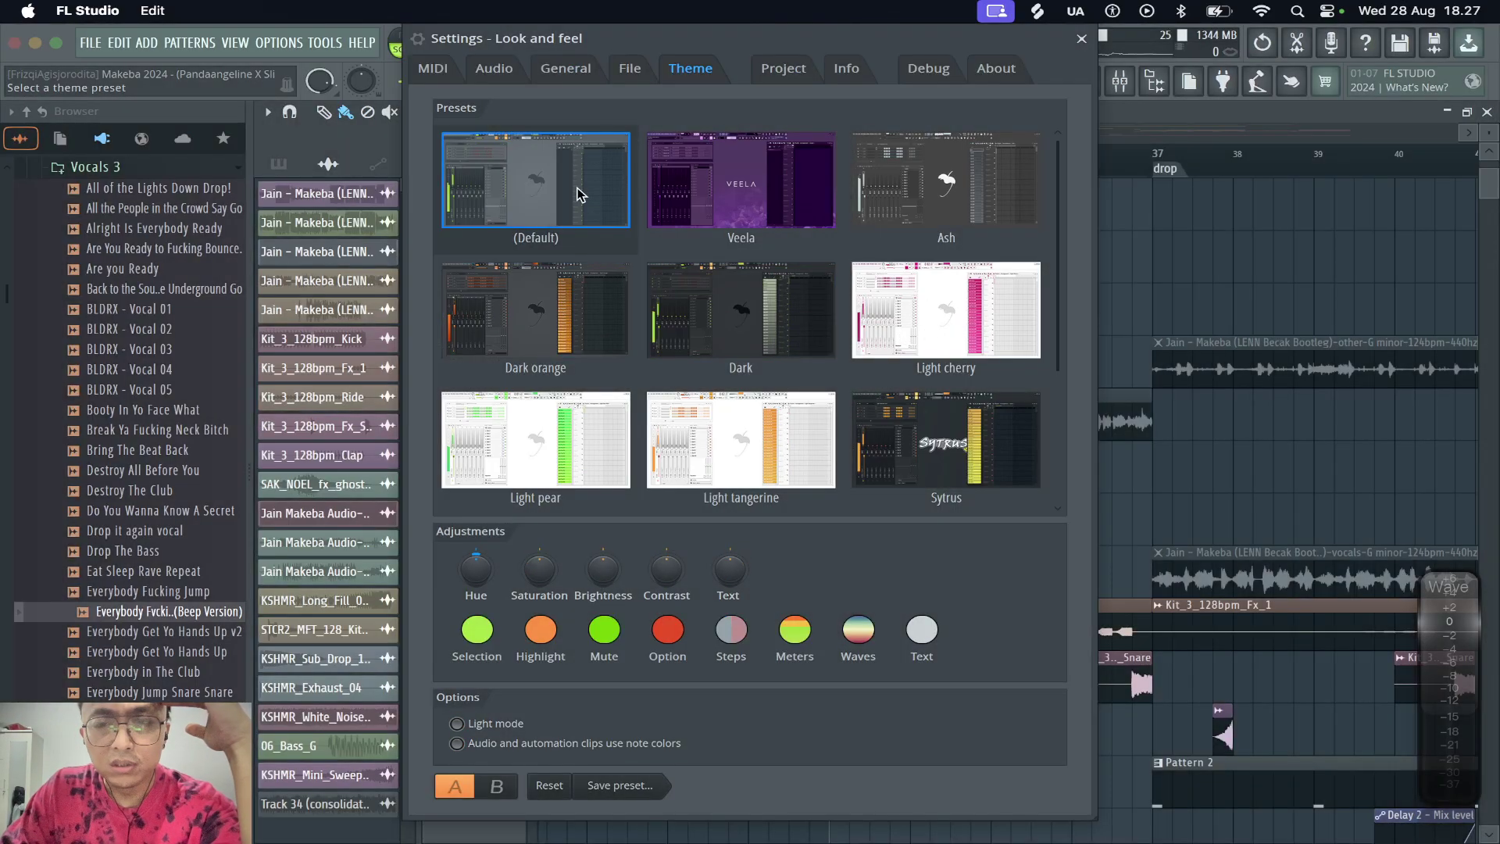
left_click(922, 189)
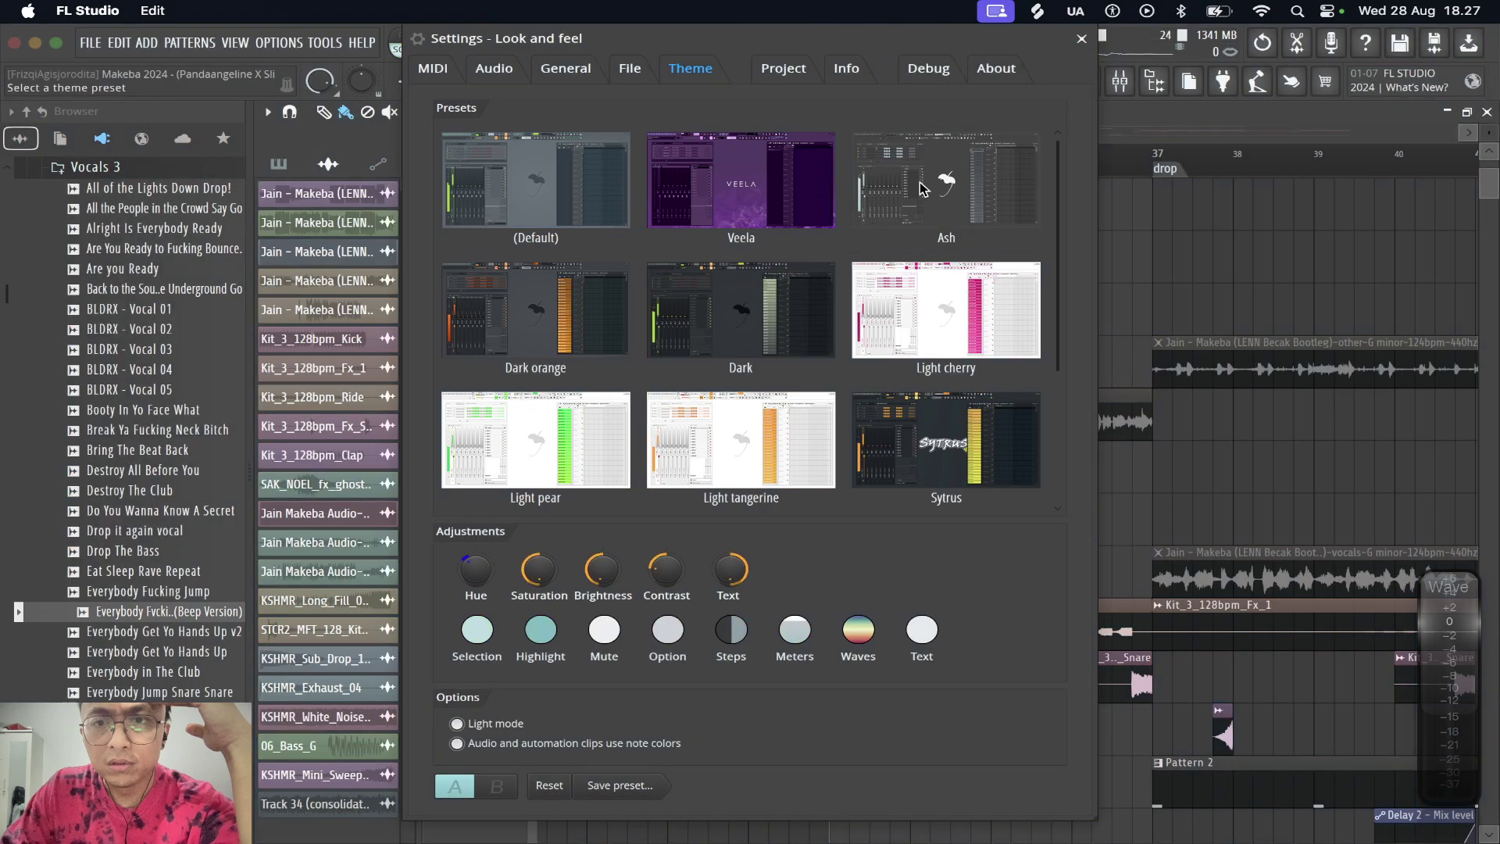
left_click(756, 186)
scroll(781, 294, "down", 2)
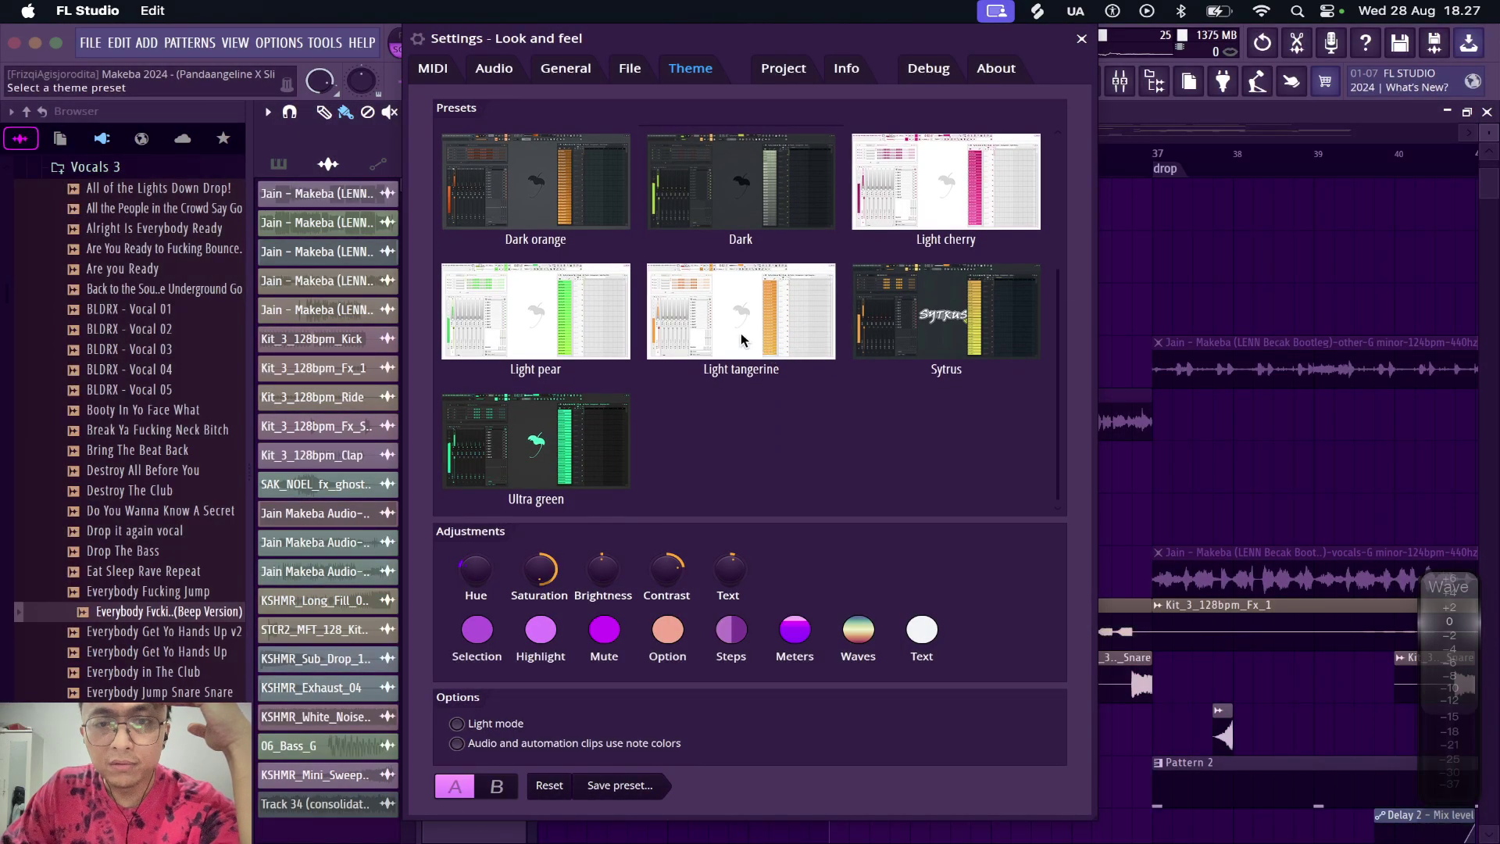
Apply the Dark theme preset and close the settings
left_click(726, 189)
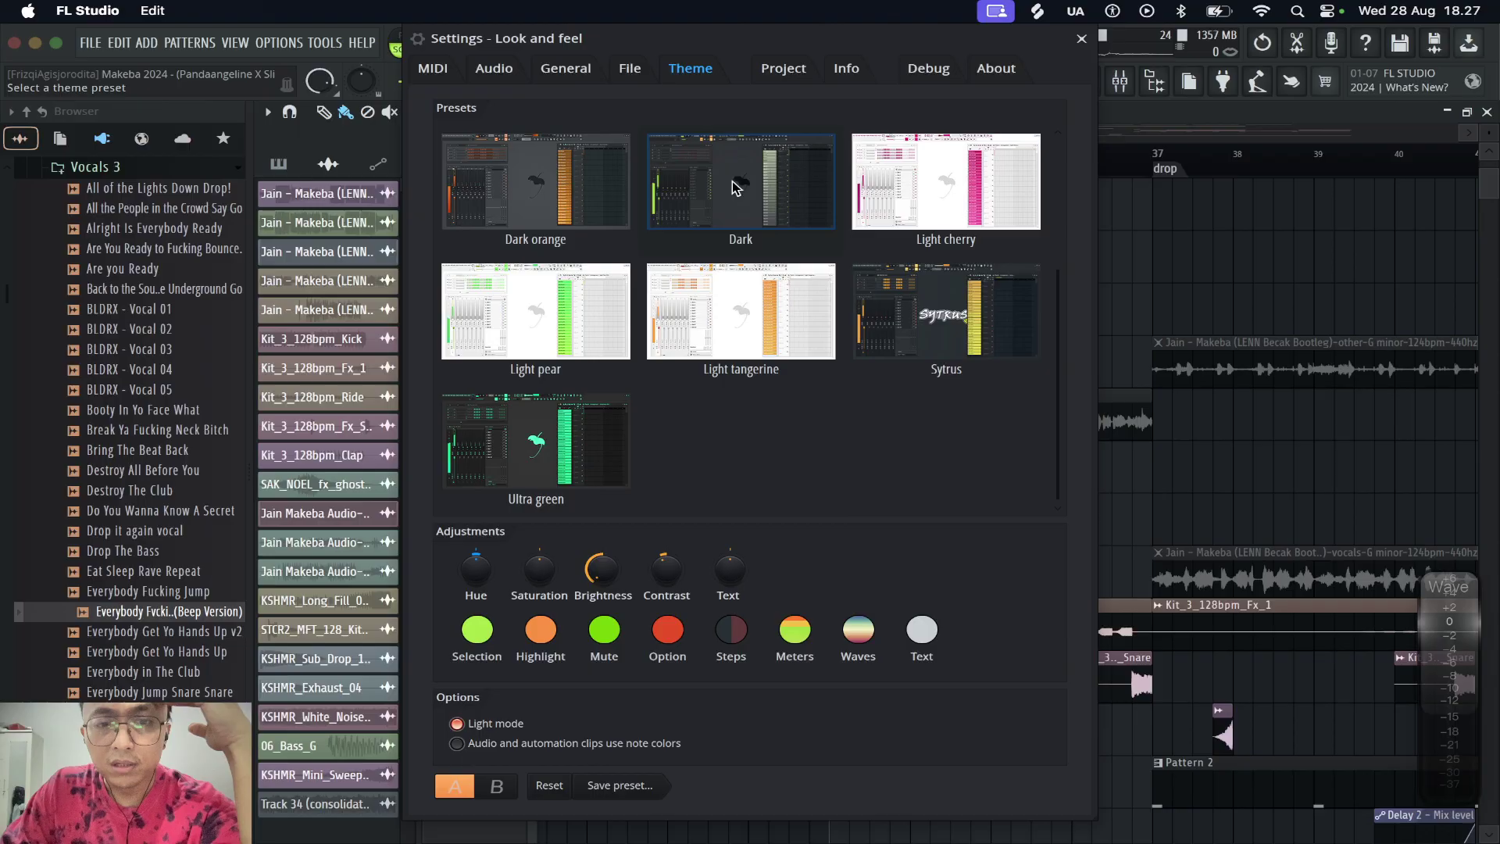
scroll(985, 286, "up", 2)
left_click(1081, 38)
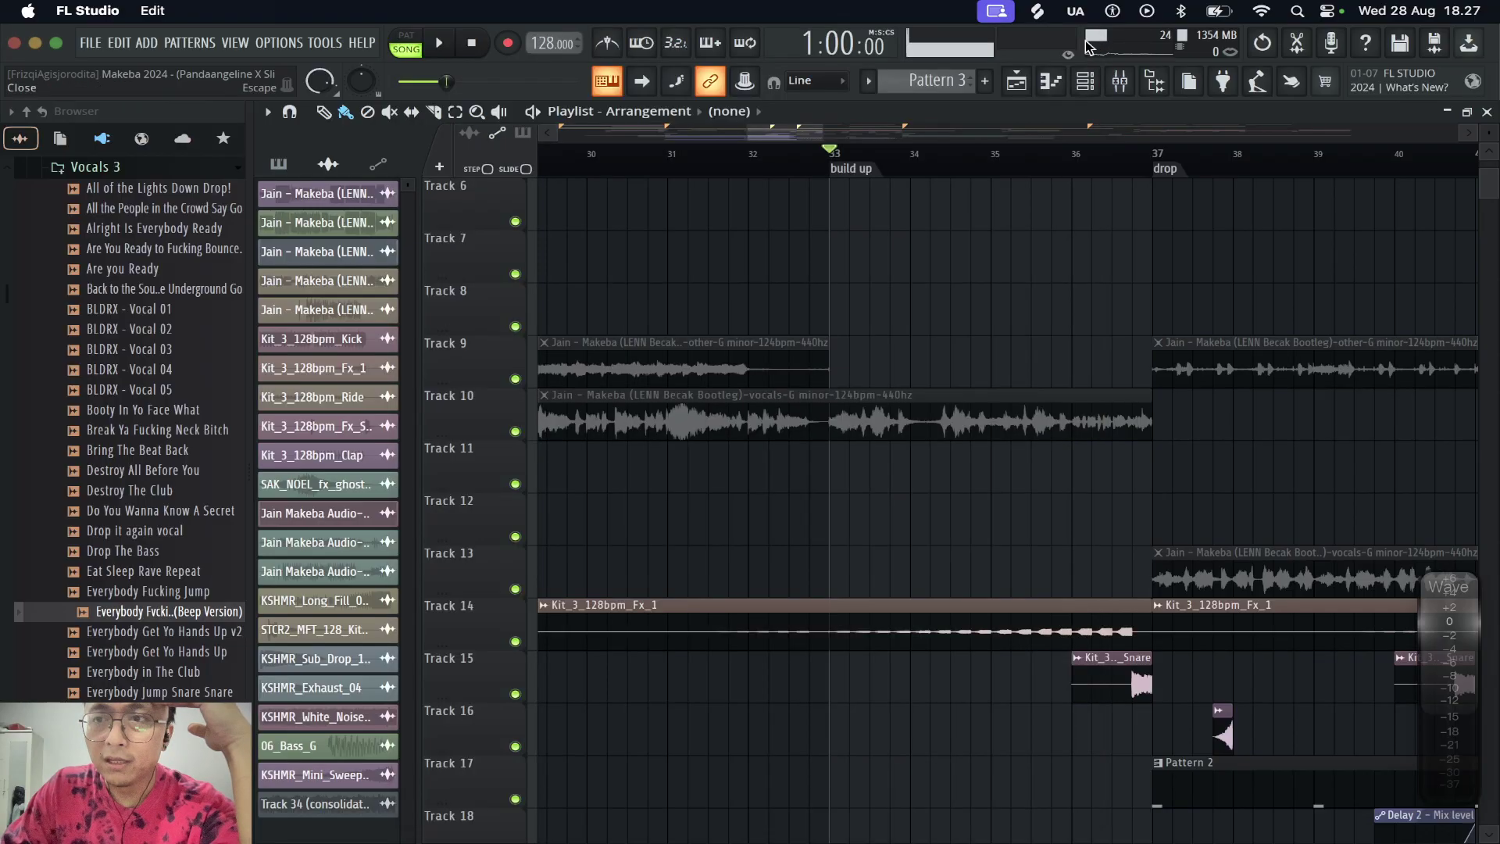
Set the playhead at bar 29 and shift the floating Wave Candy meter slightly down and outward
scroll(831, 157, "down", 4)
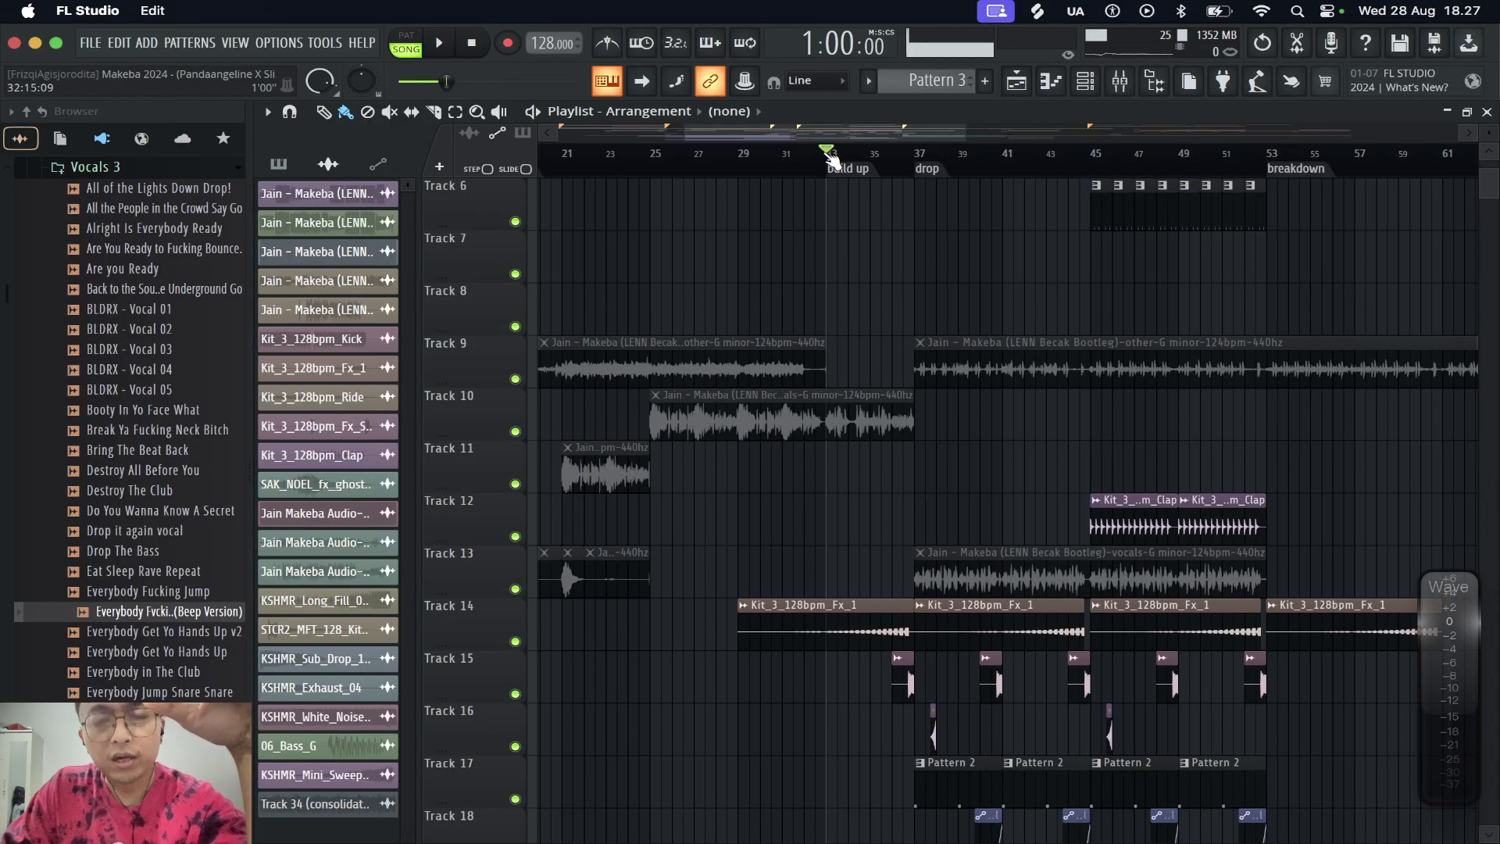
scroll(831, 157, "down", 2)
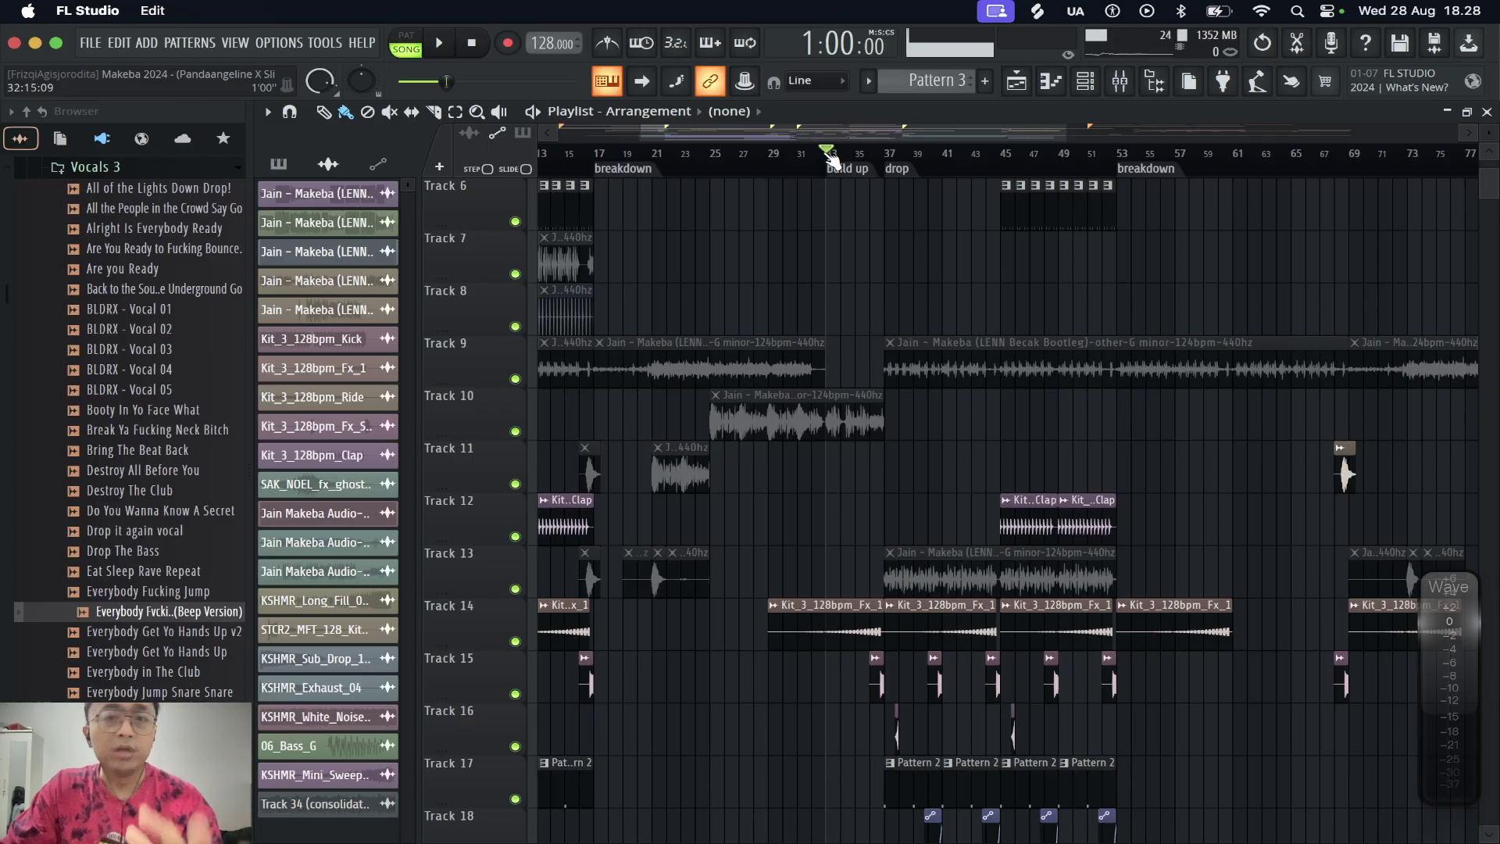
scroll(830, 158, "down", 2)
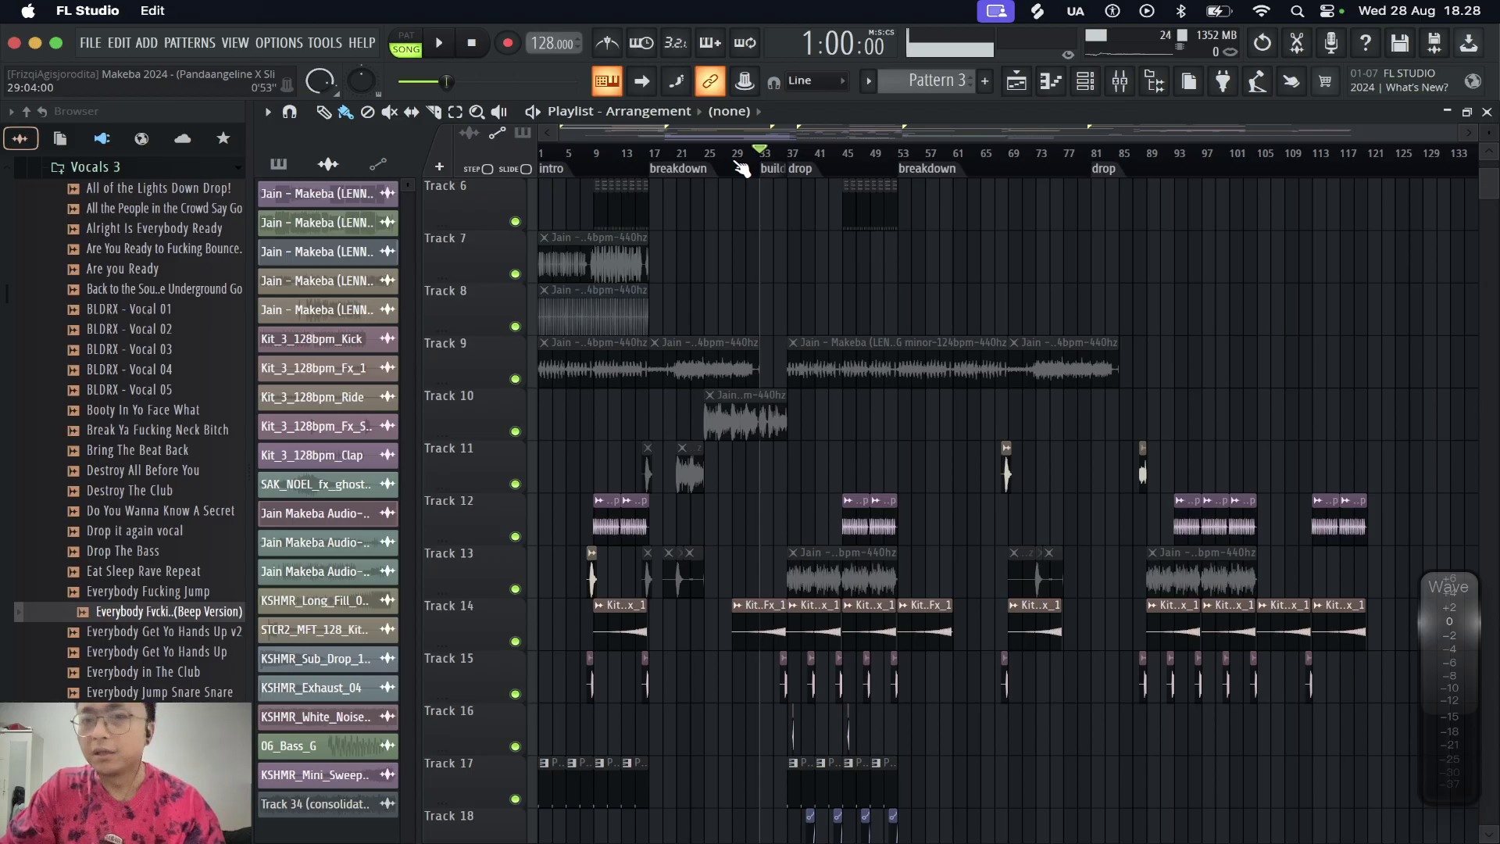
scroll(741, 168, "up", 4)
left_click(739, 165)
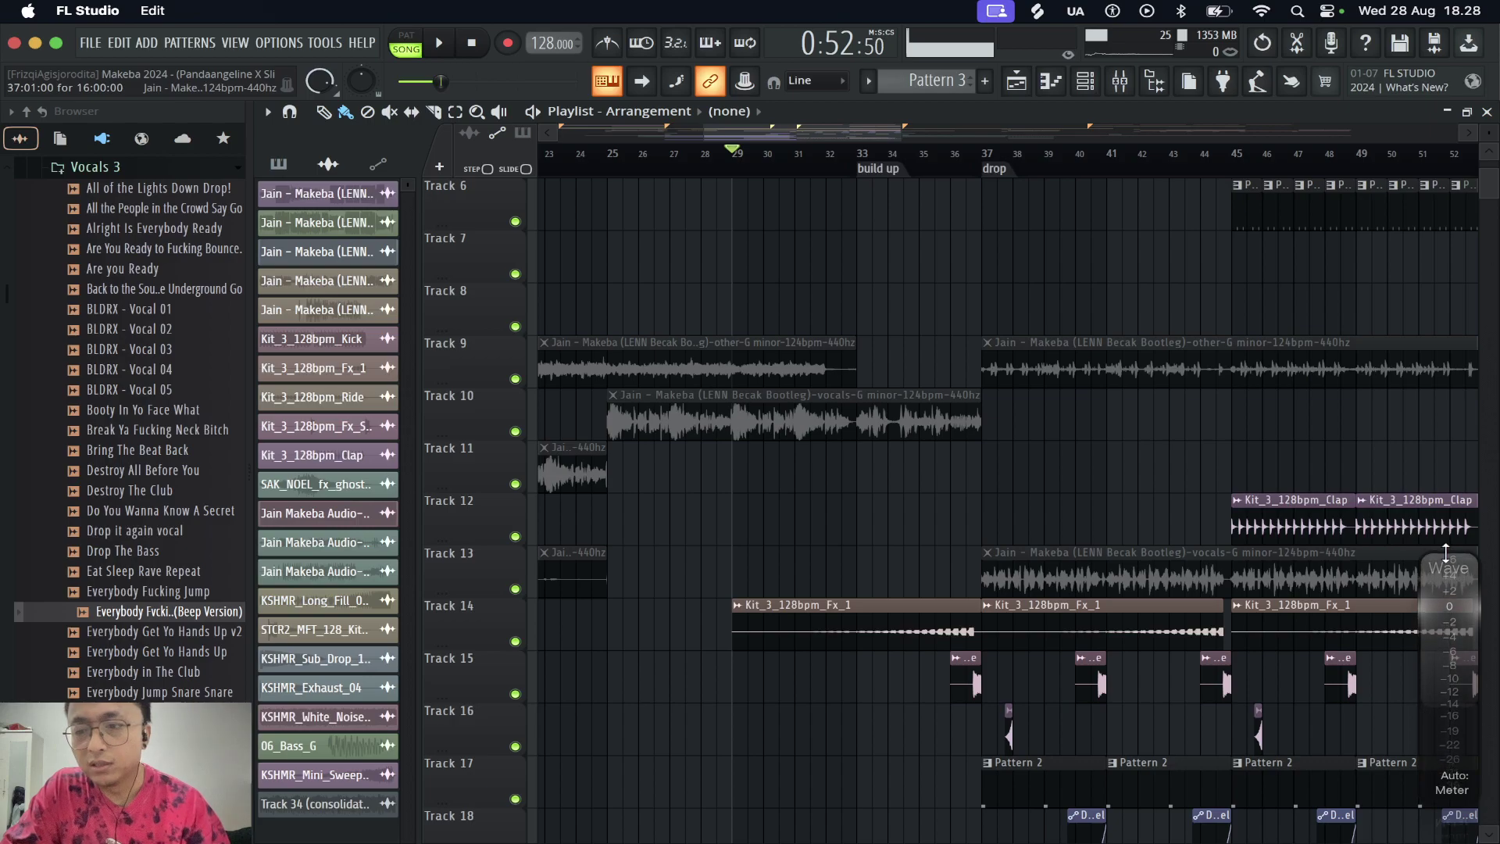
left_click_drag(1448, 595, 1460, 628)
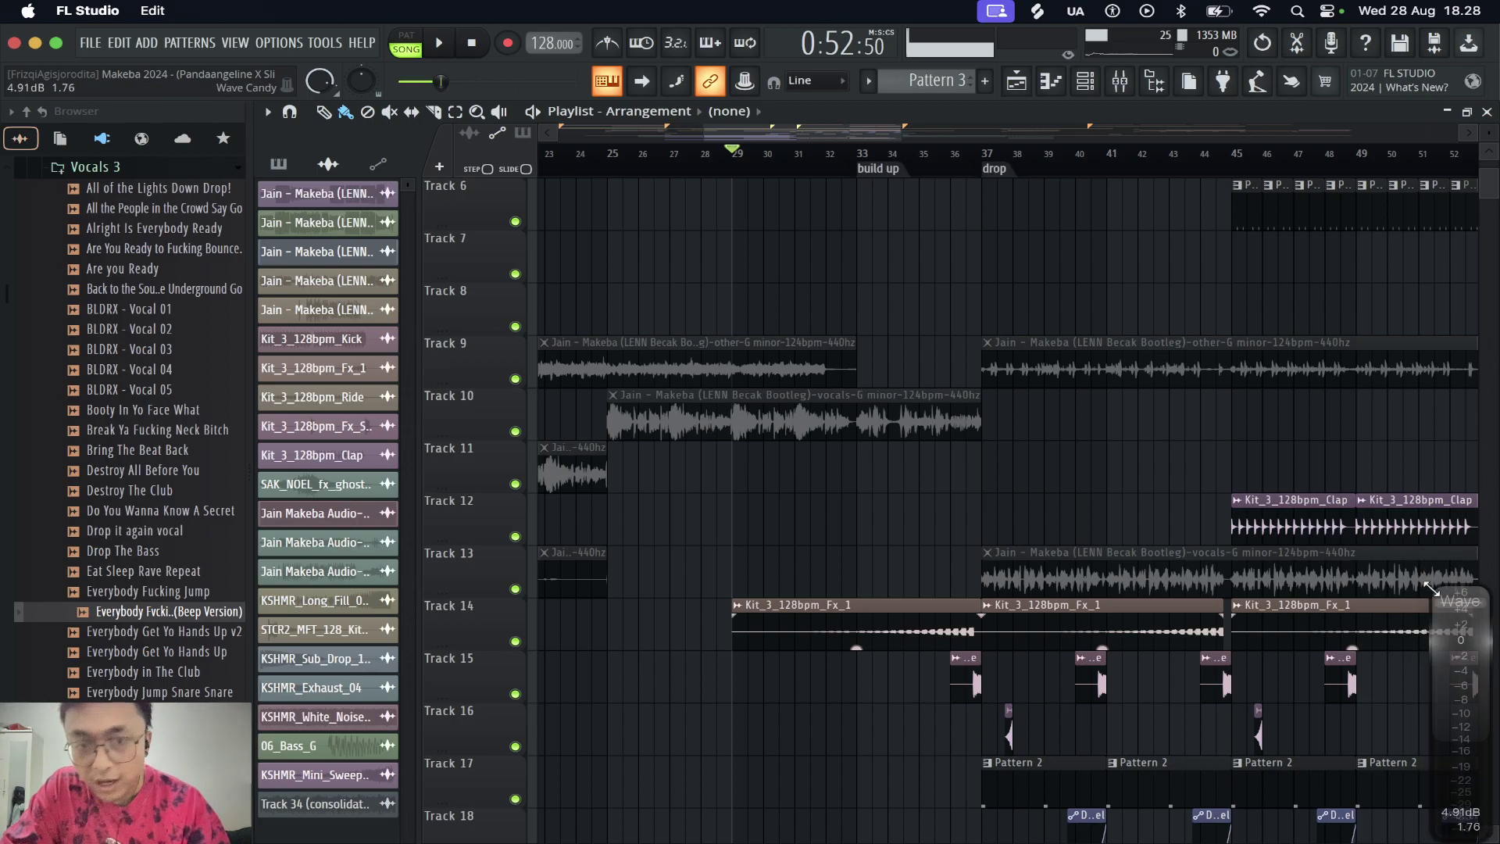
Play the arrangement from the build up marker at bar 33 through the start of the drop, then stop playback
scroll(727, 169, "down", 4)
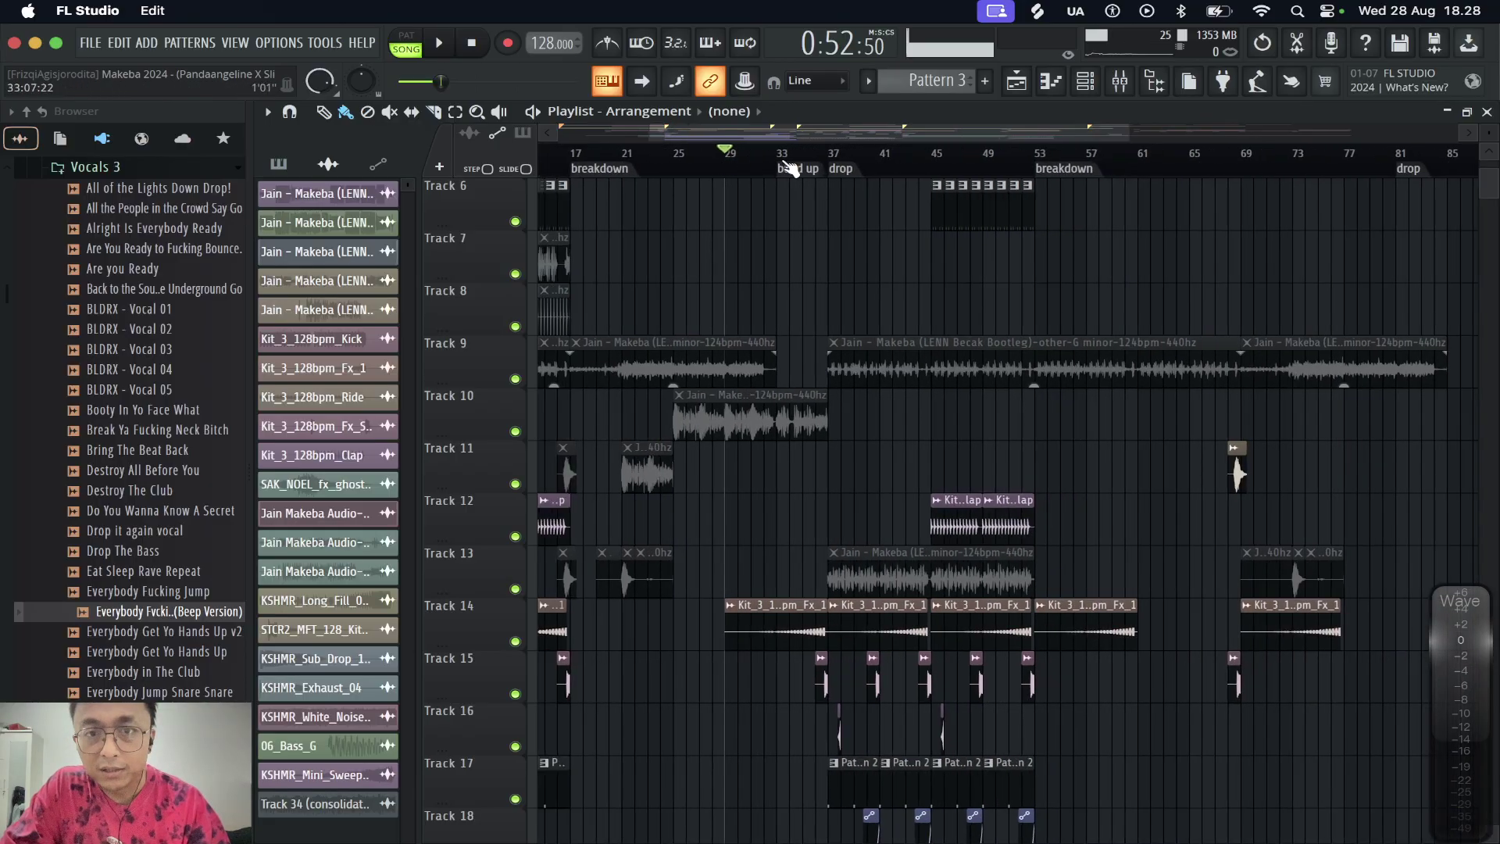
scroll(772, 169, "up", 4)
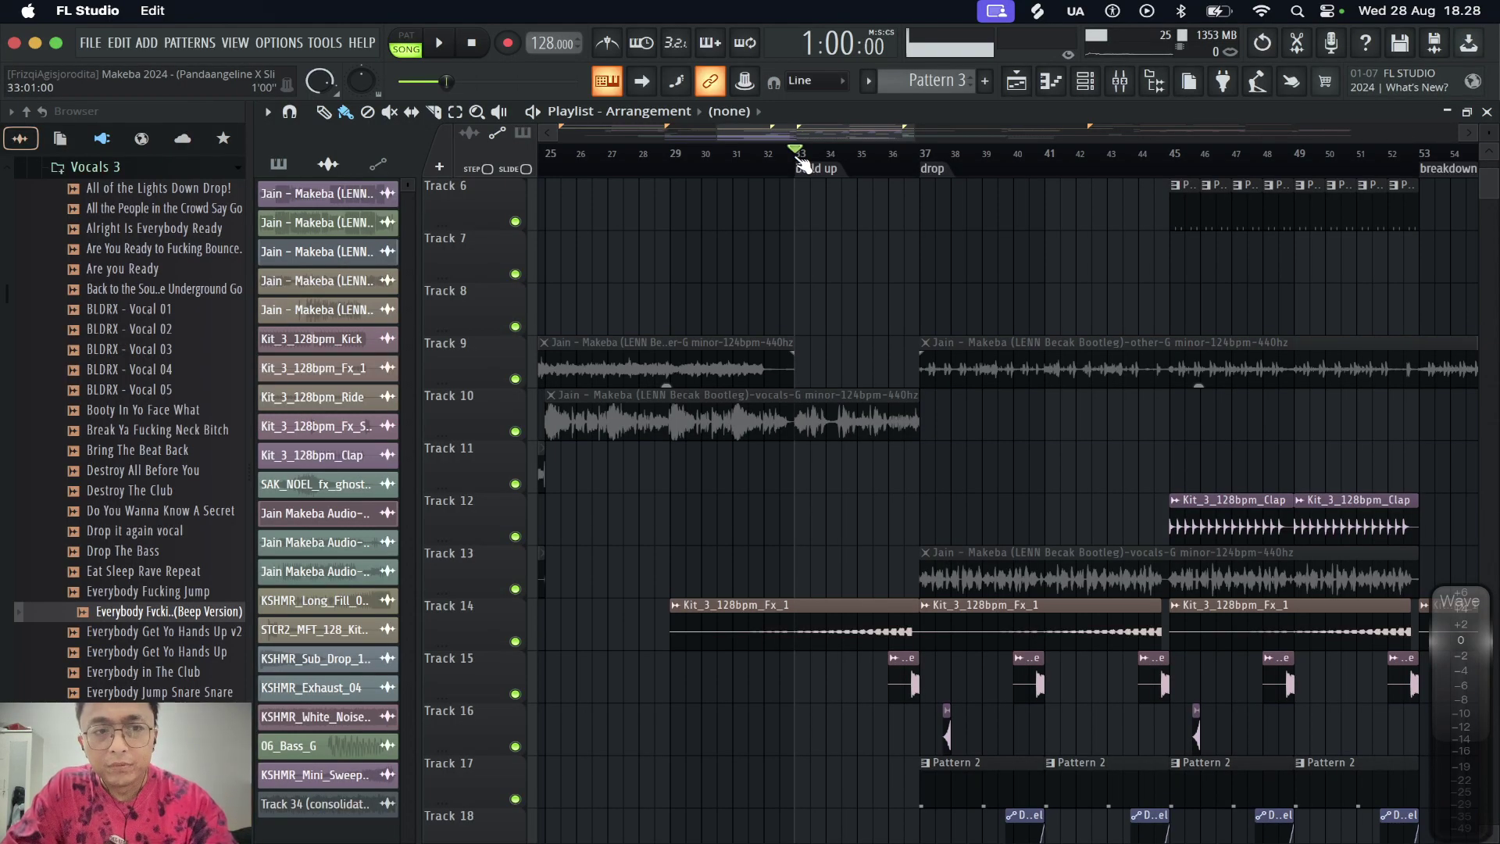
scroll(802, 160, "down", 2)
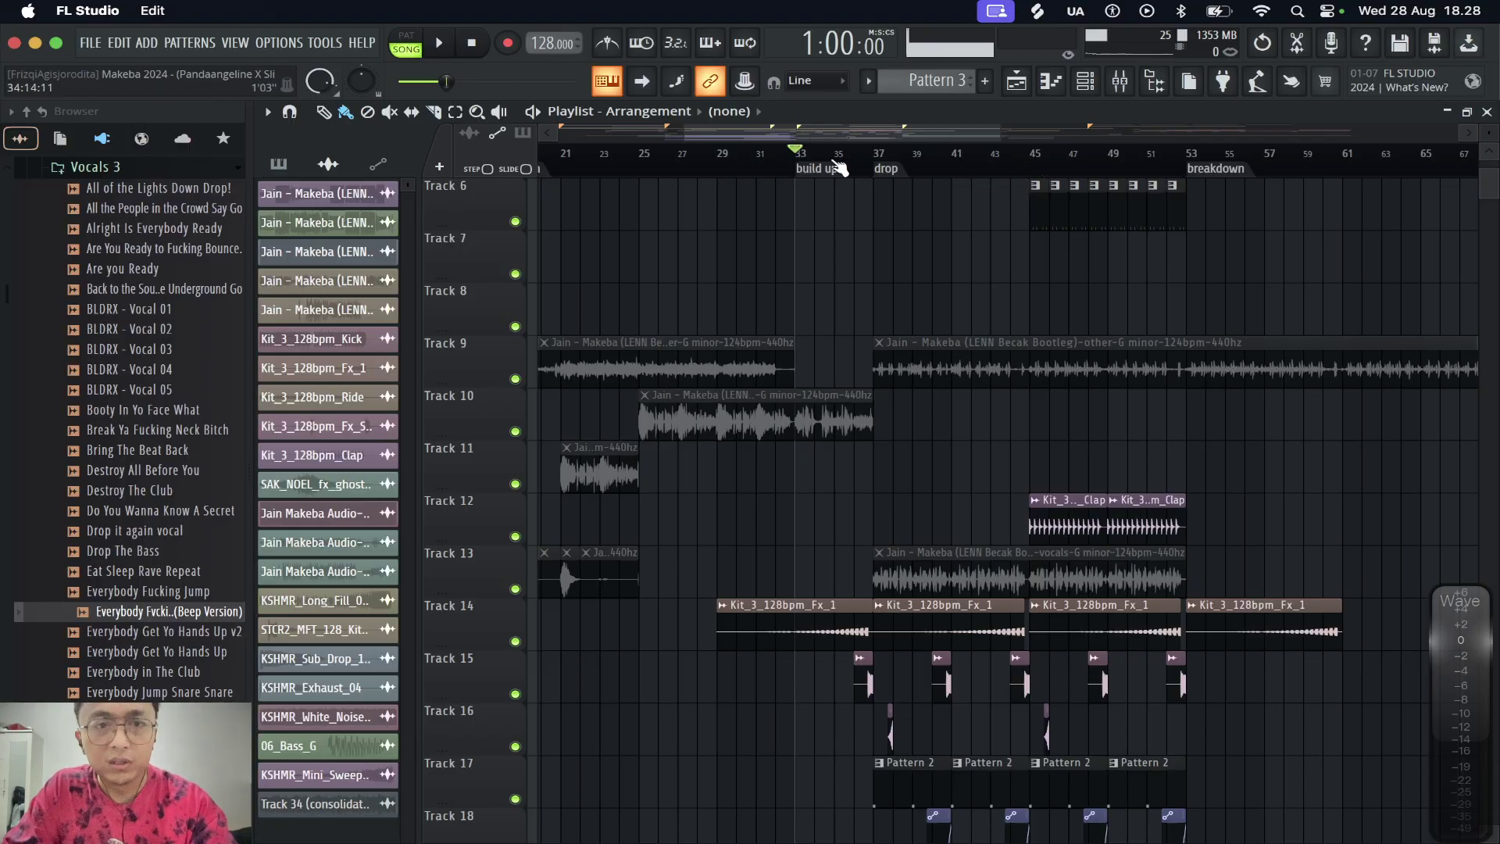
scroll(840, 166, "up", 1)
scroll(857, 160, "up", 1)
key("space")
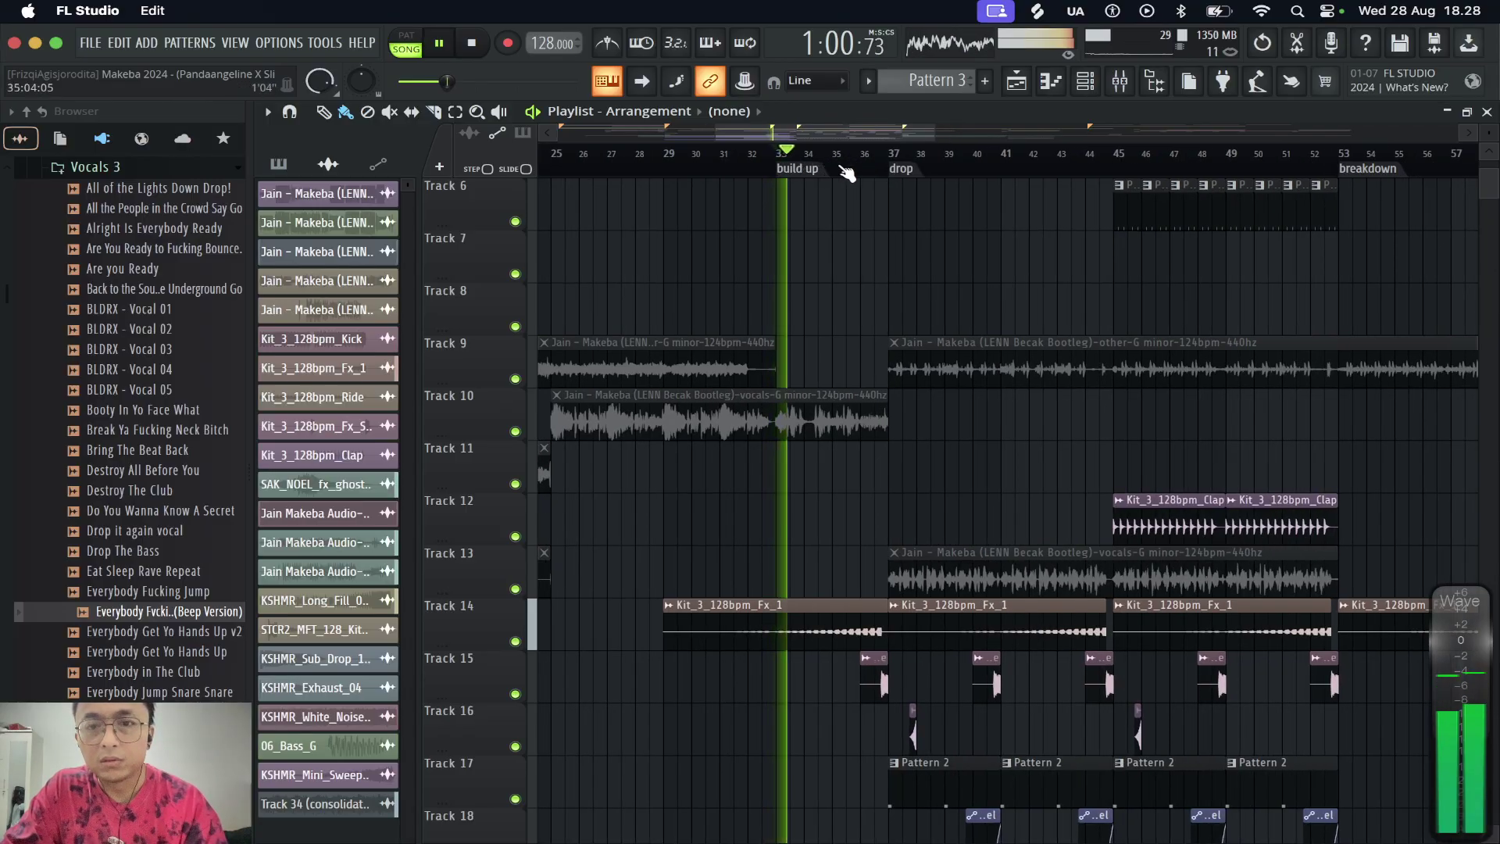
scroll(870, 170, "up", 3)
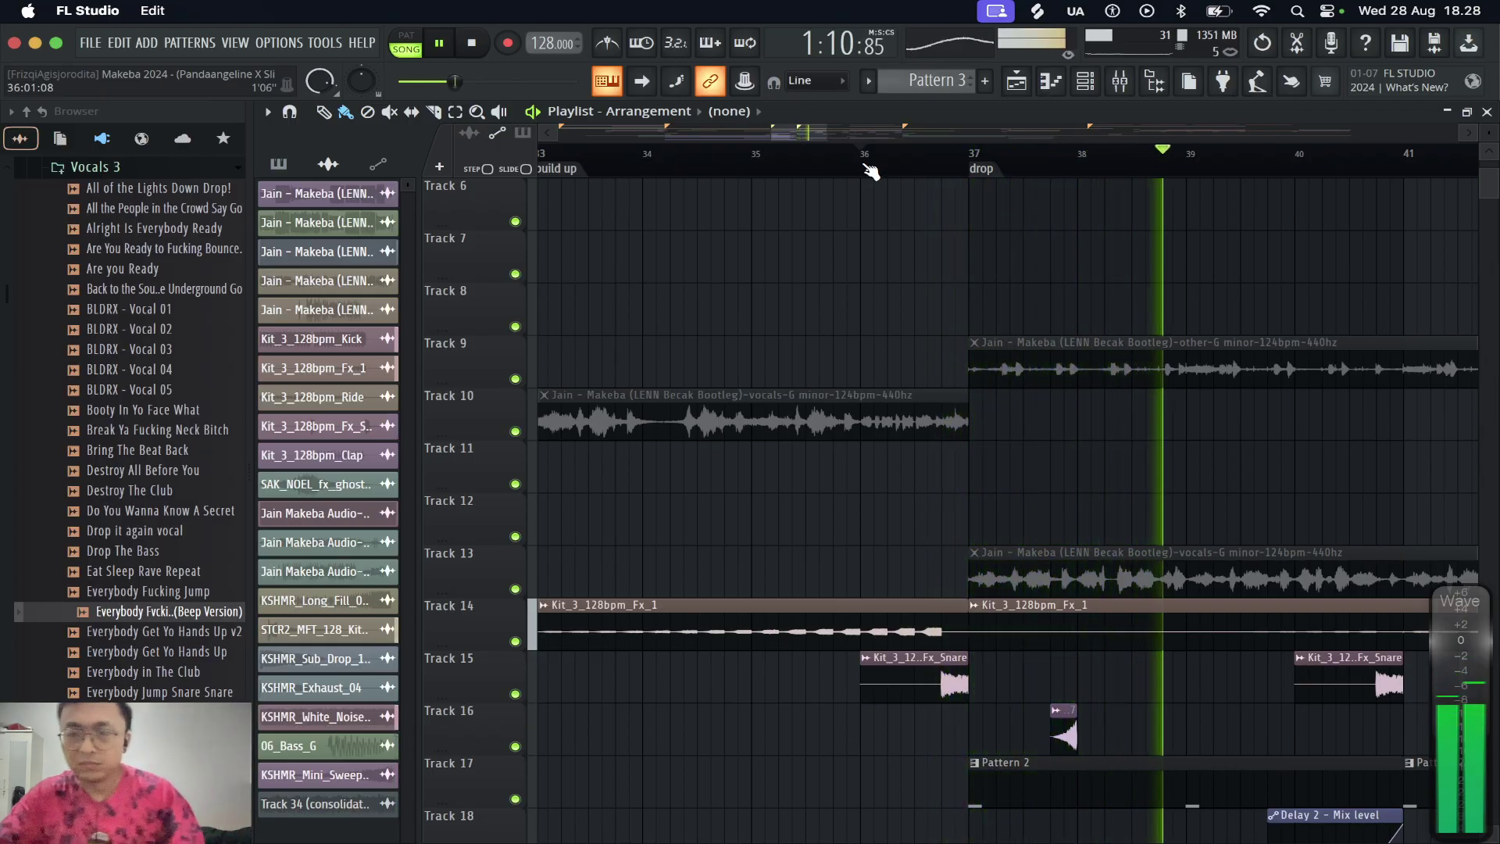
left_click_drag(1184, 556, 912, 398)
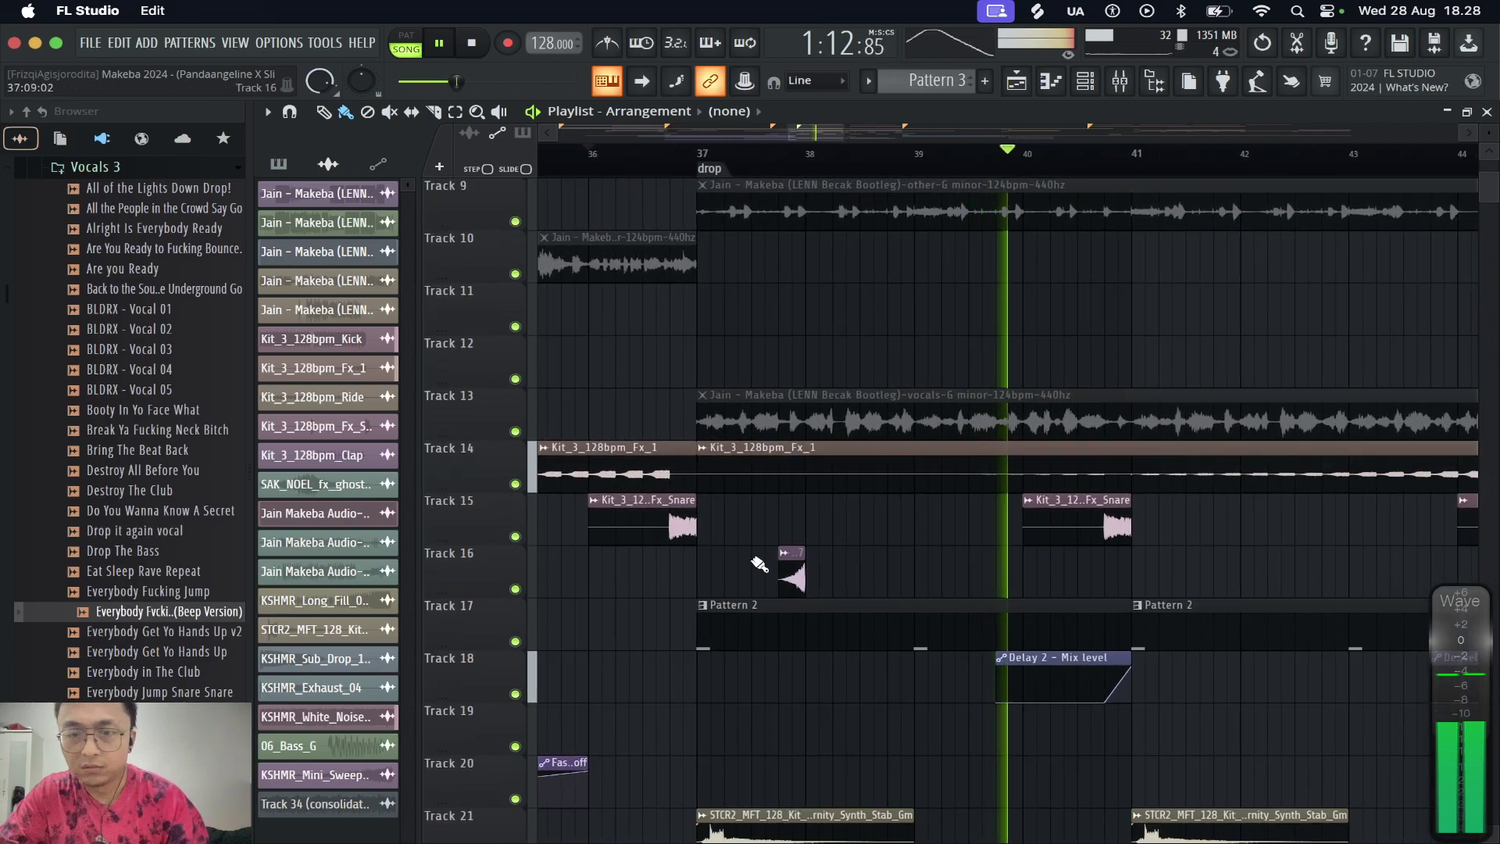
right_click(784, 553)
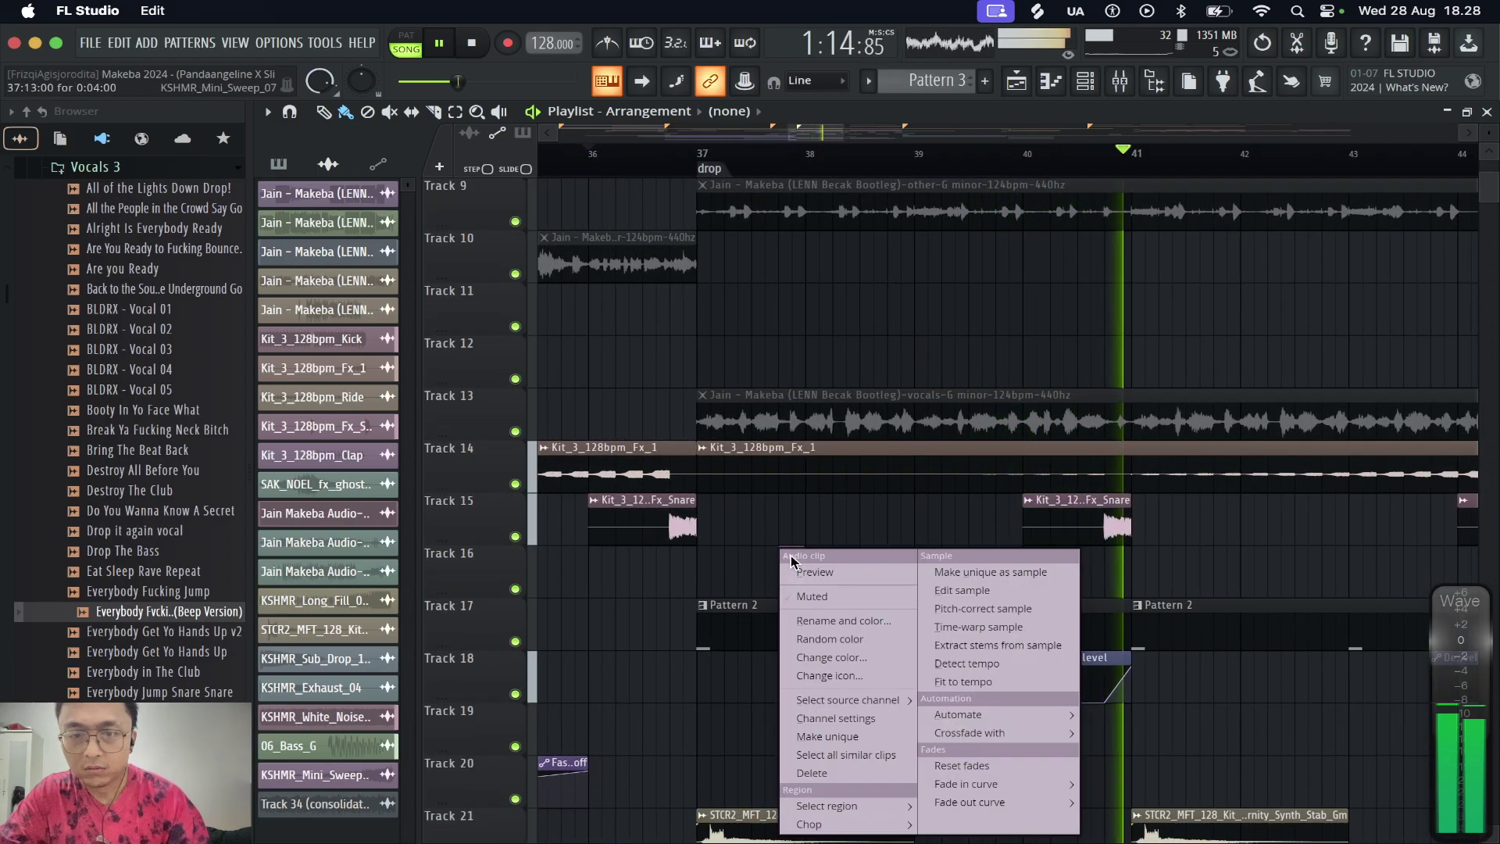
key("space")
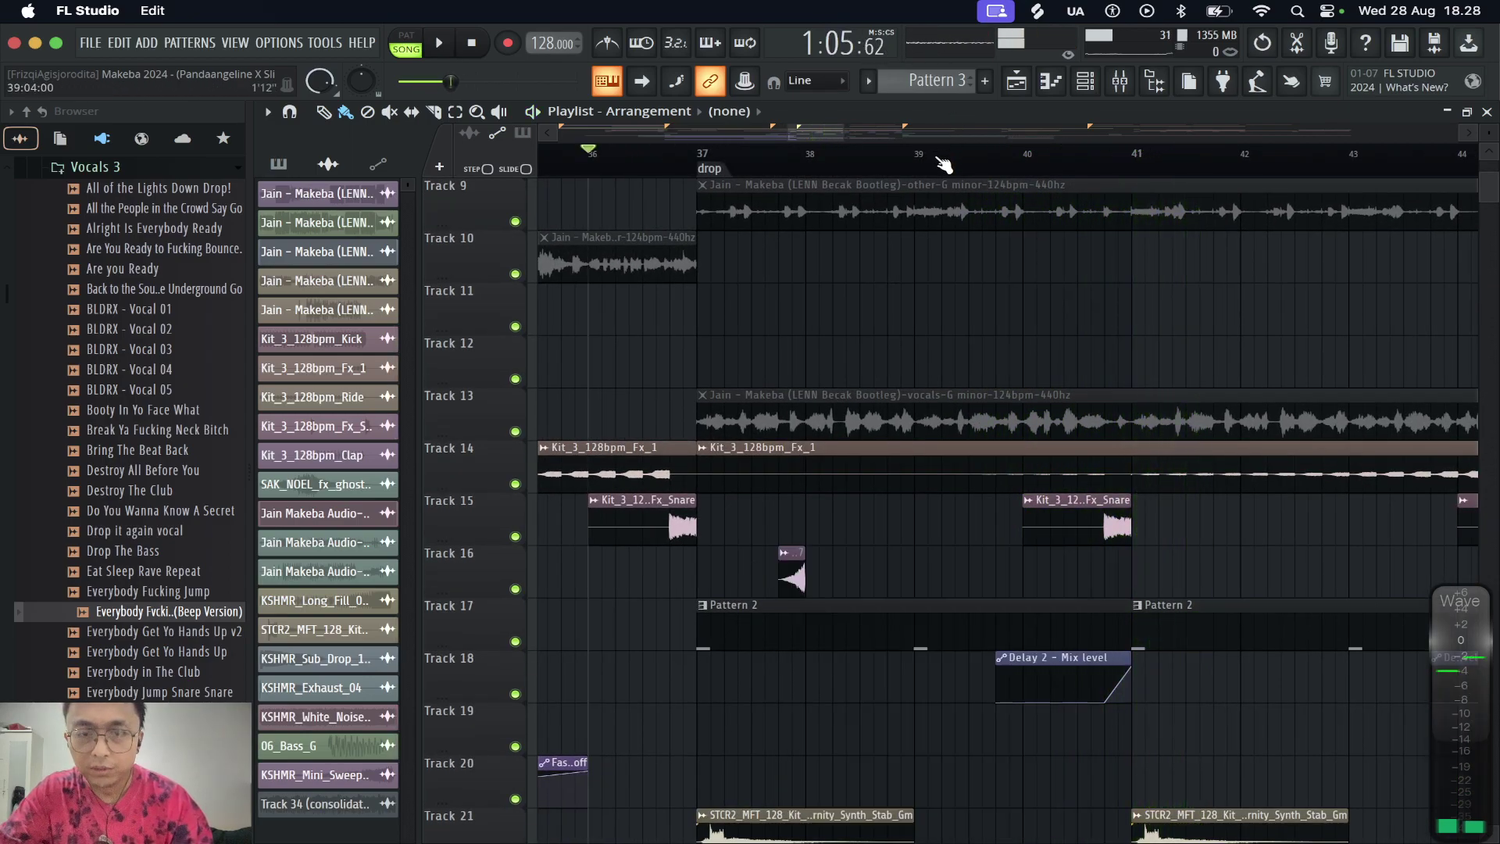
Place a copy of the KSHMR_Mini_Sweep_07 clip on Track 16 at about 39:14:00 in the drop
scroll(942, 159, "up", 4)
left_click(567, 574)
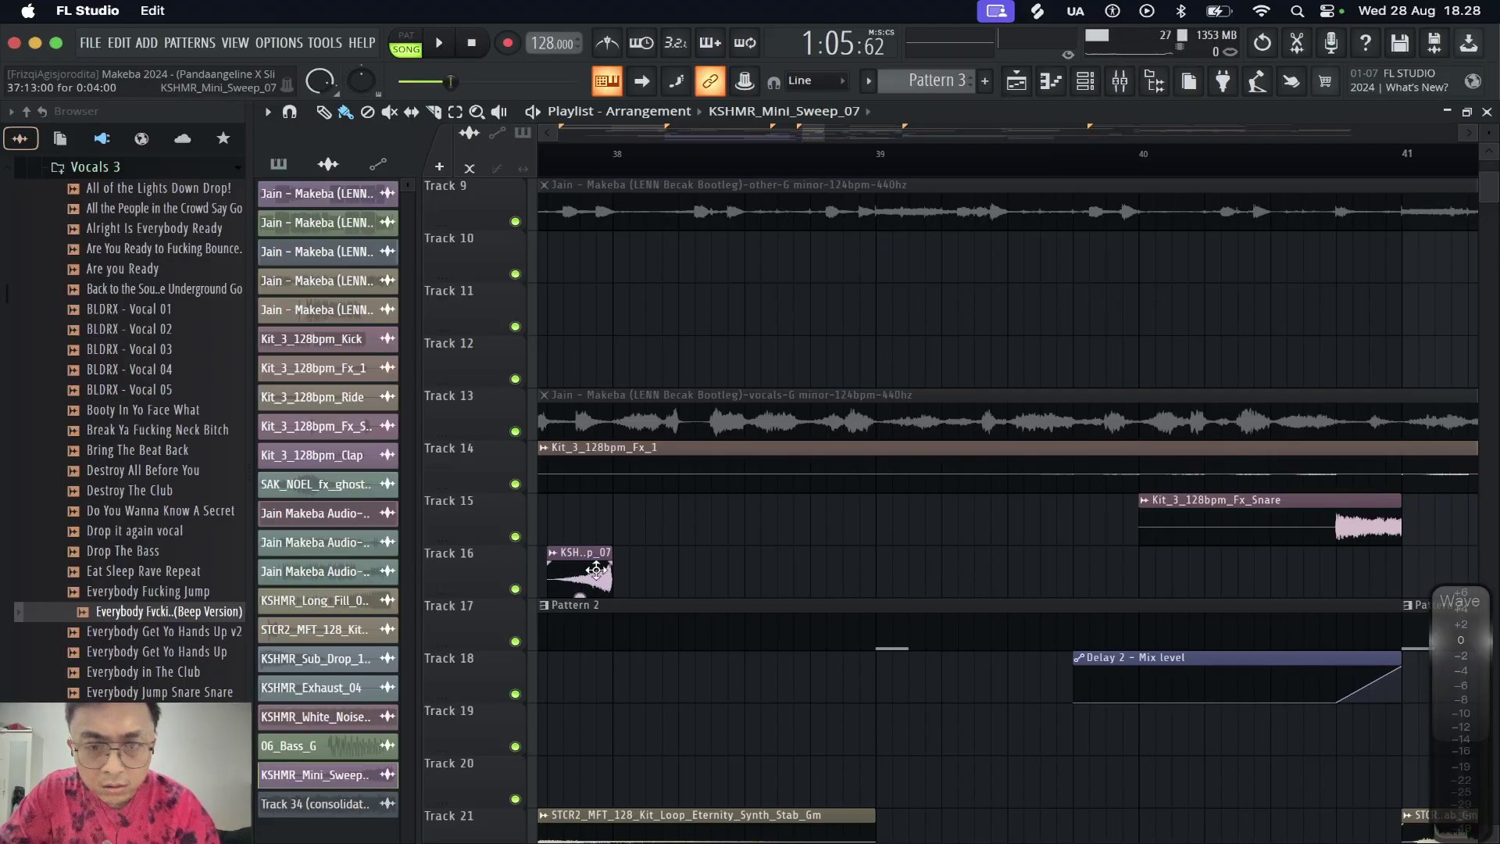
left_click(1054, 573)
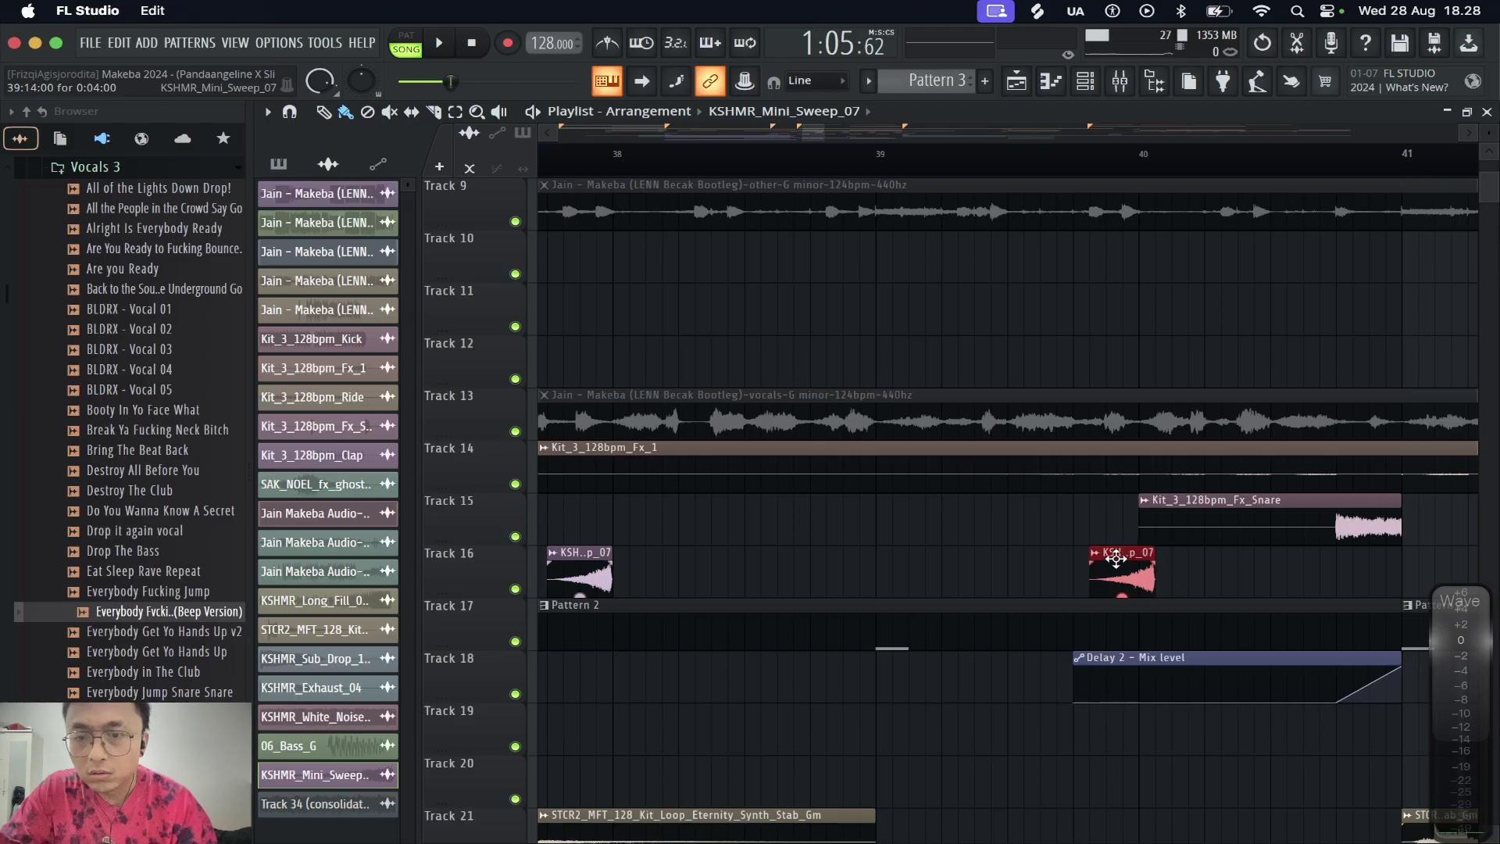
Play from bar 36 into the drop to audition the copied sweep on Track 16, then stop playback
key("space")
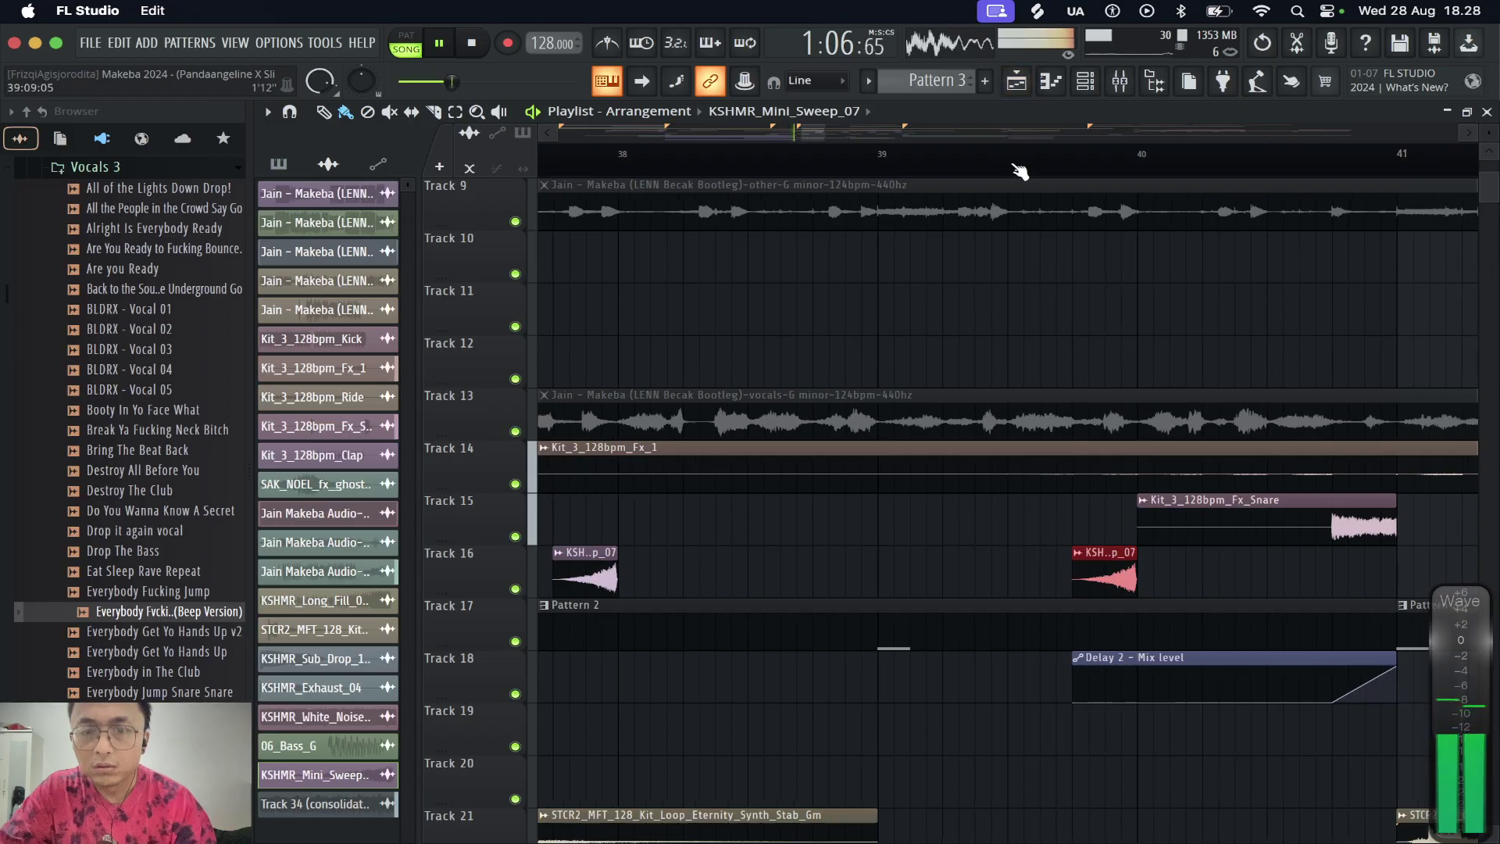
scroll(1019, 169, "down", 3)
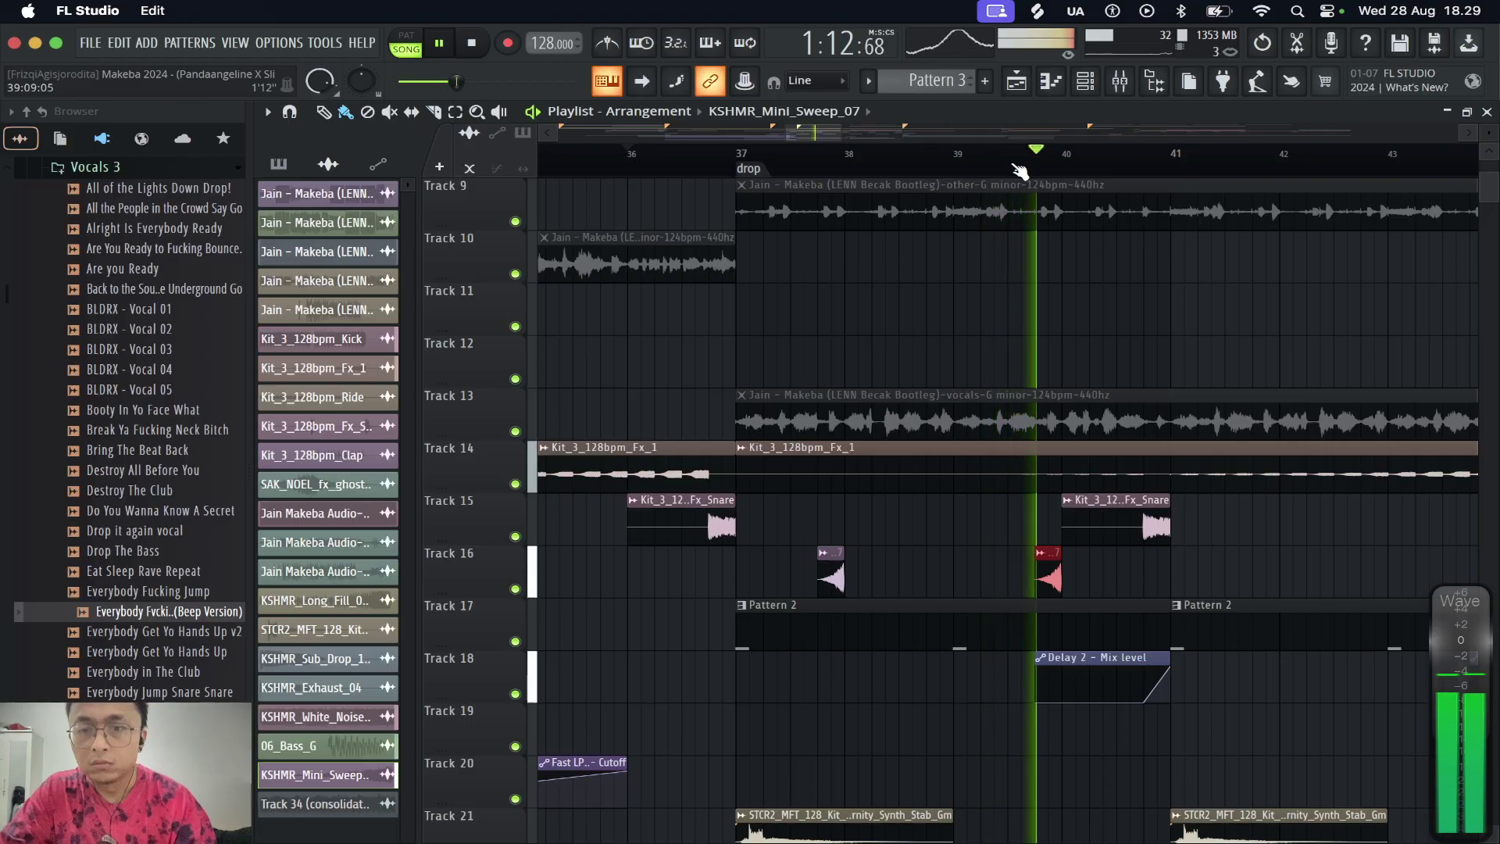
key("space")
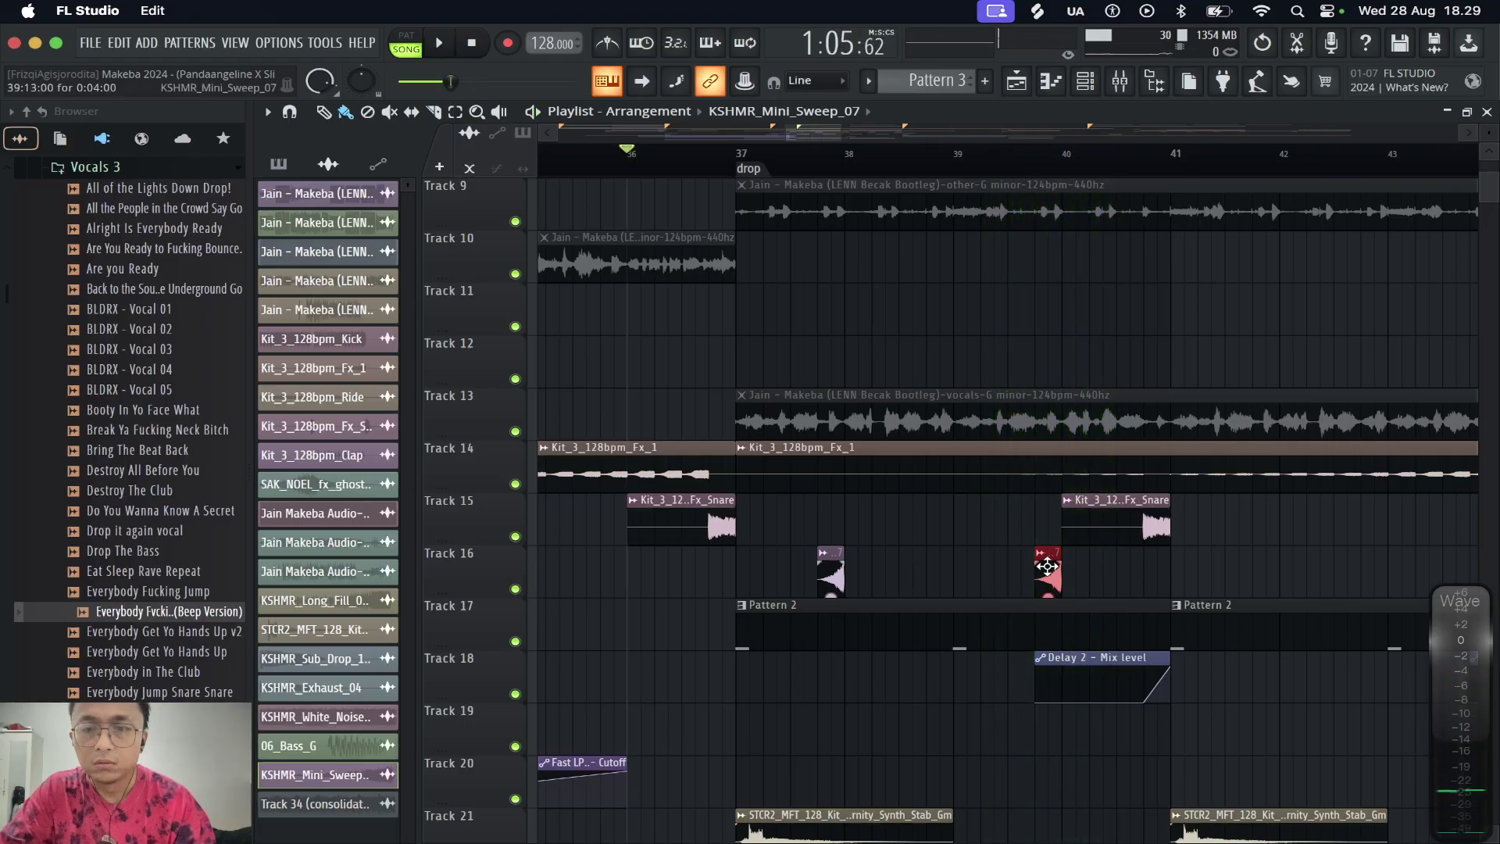
Open the KSHMR_Mini_Sweep_07 sample settings, check its mixer track during playback, then return to the playlist and stop
double_click(1047, 560)
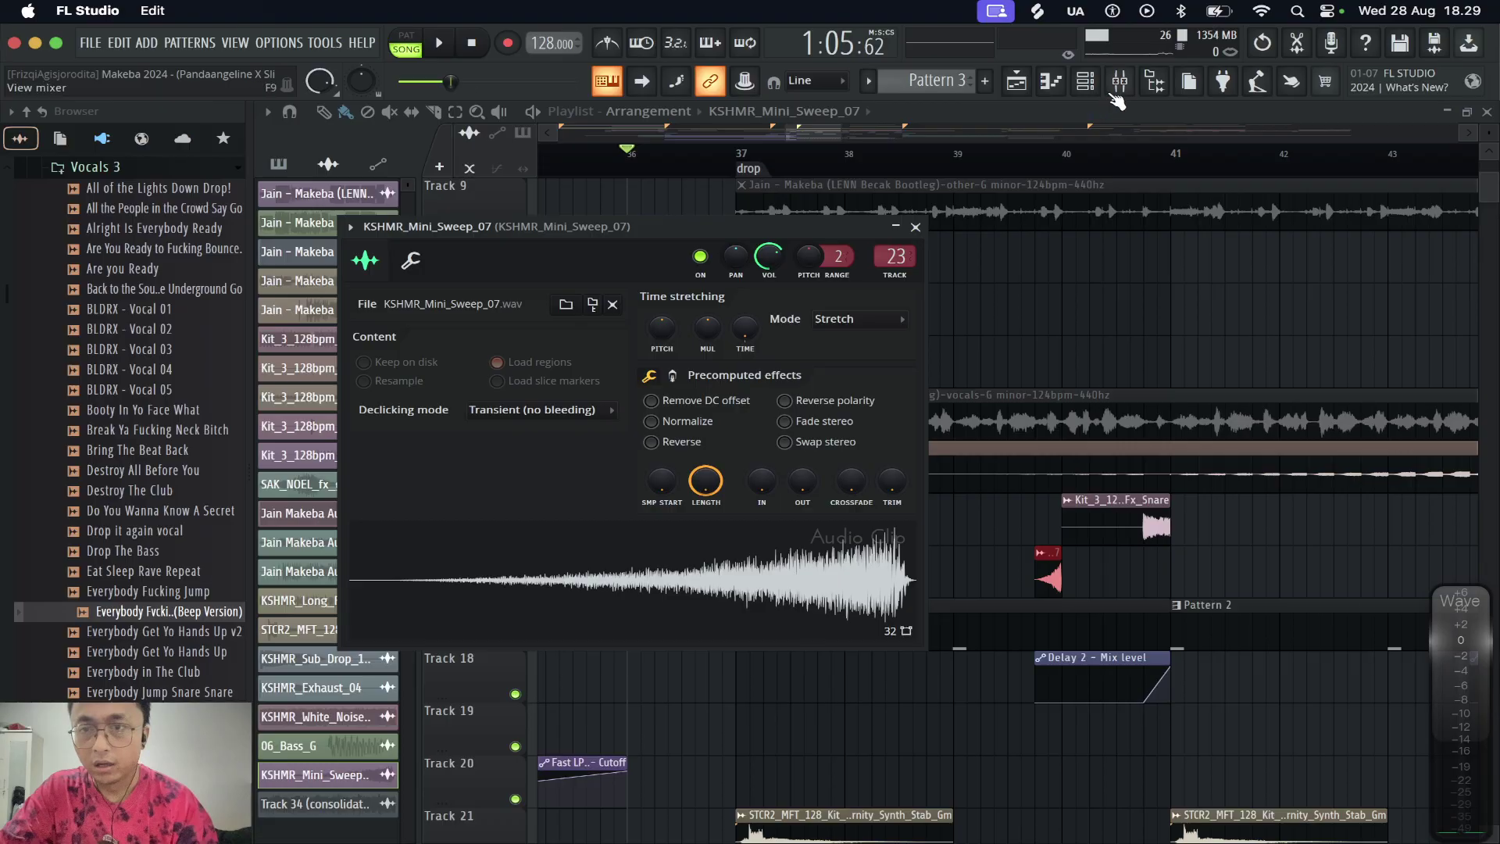
left_click(1152, 81)
left_click(1124, 80)
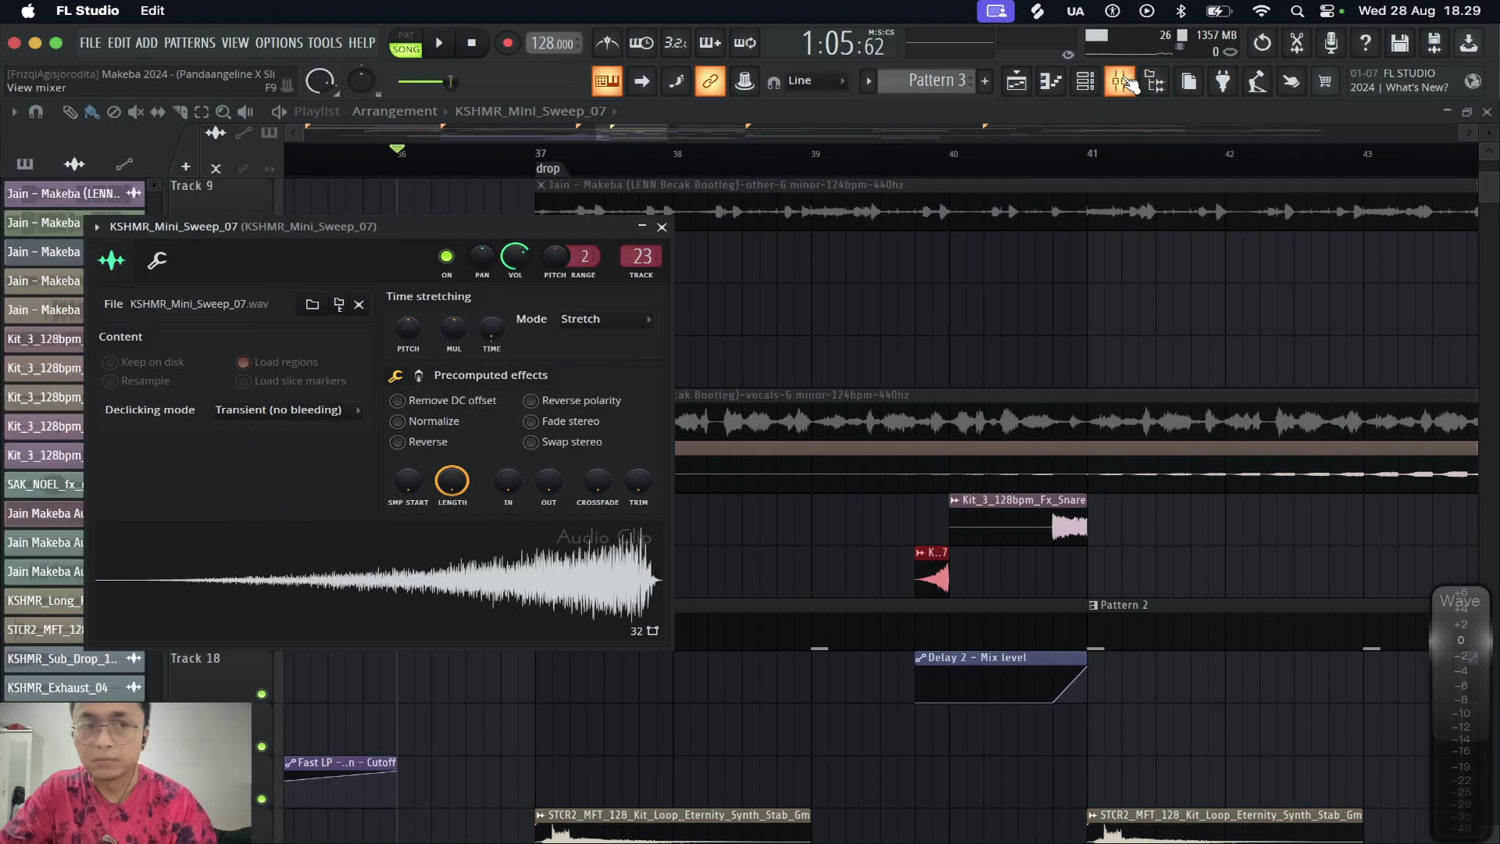
key("space")
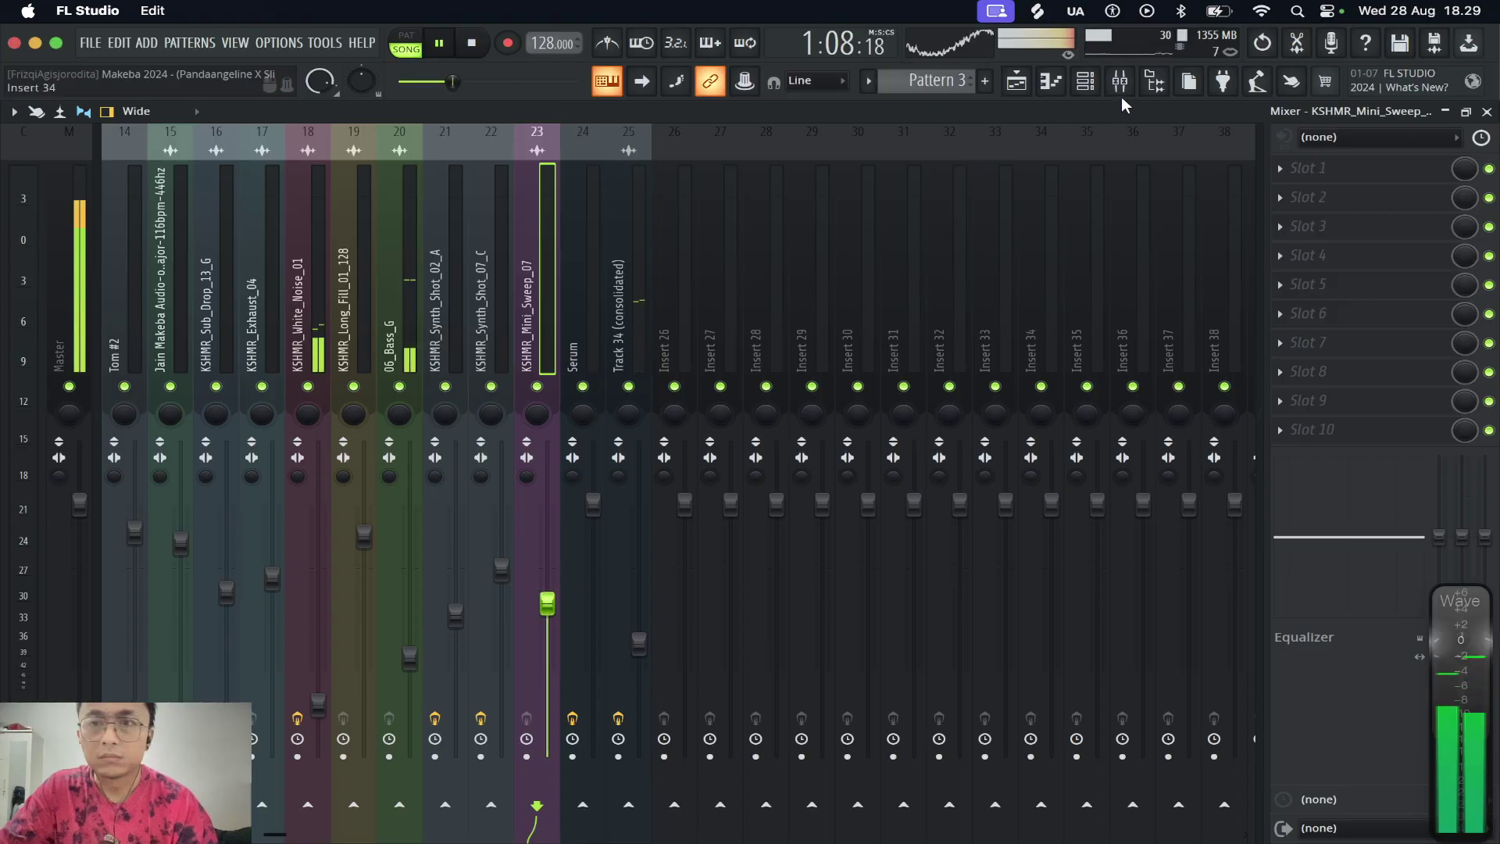
left_click(1154, 85)
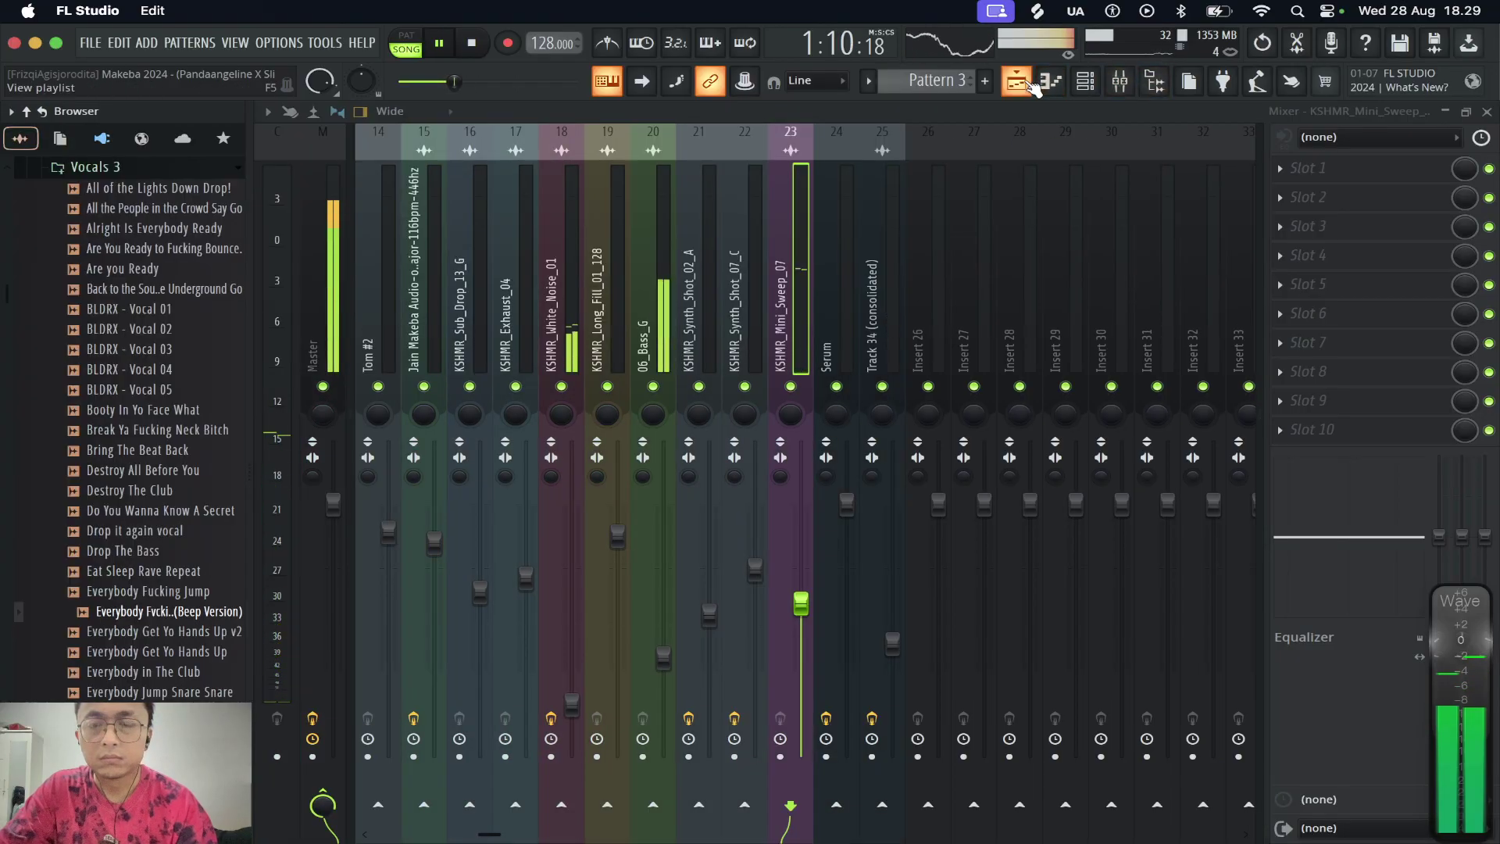
left_click(1030, 84)
scroll(989, 156, "down", 3)
key("space")
Enlarge the Kit_3_128bpm_Fx_Snare clip on Track 15 before the drop and try to adjust its fade-in
scroll(980, 169, "up", 3)
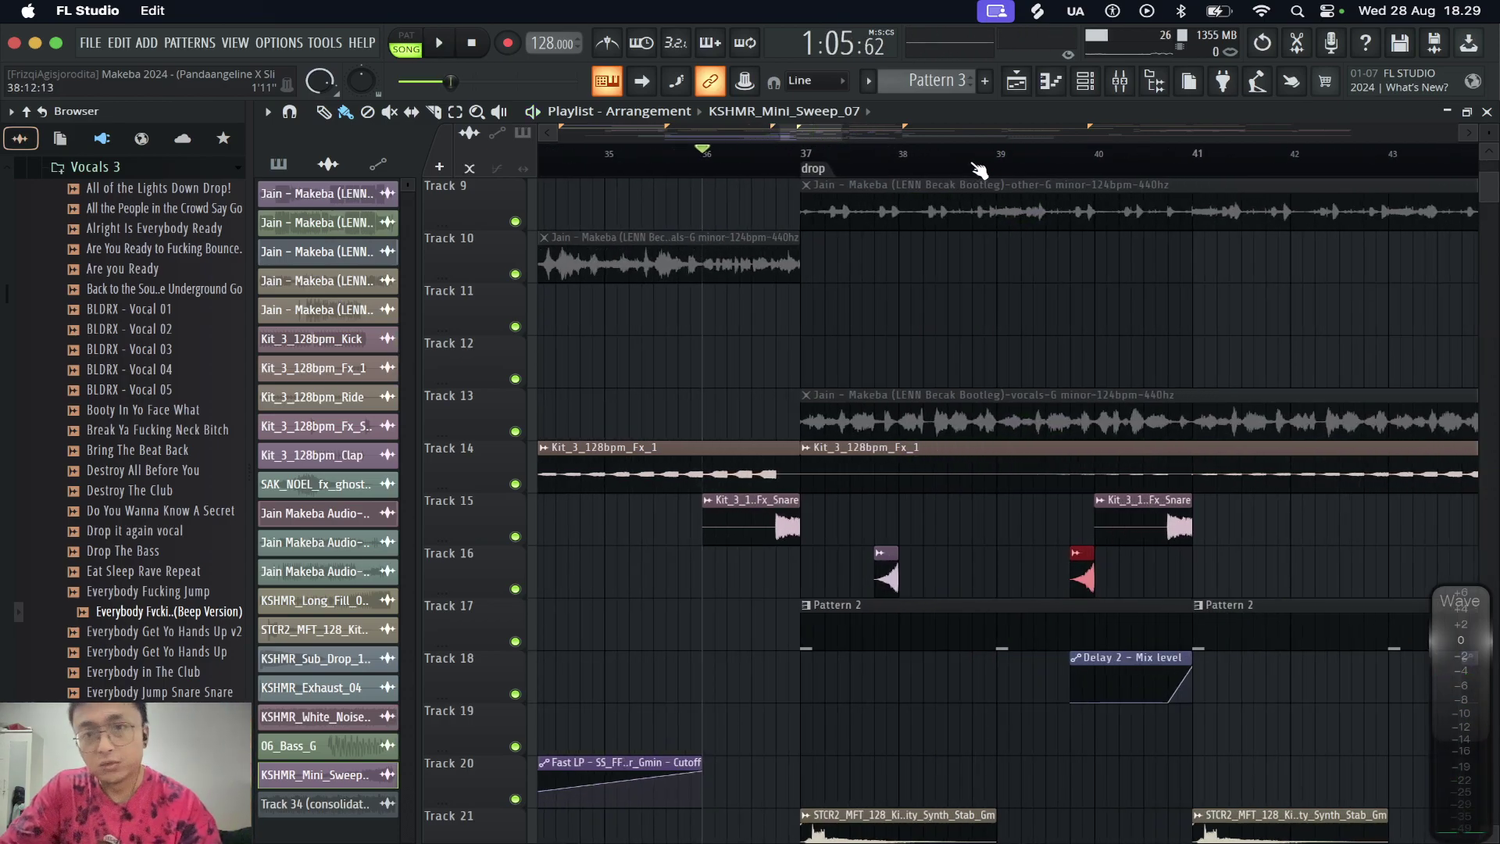
scroll(969, 174, "up", 4)
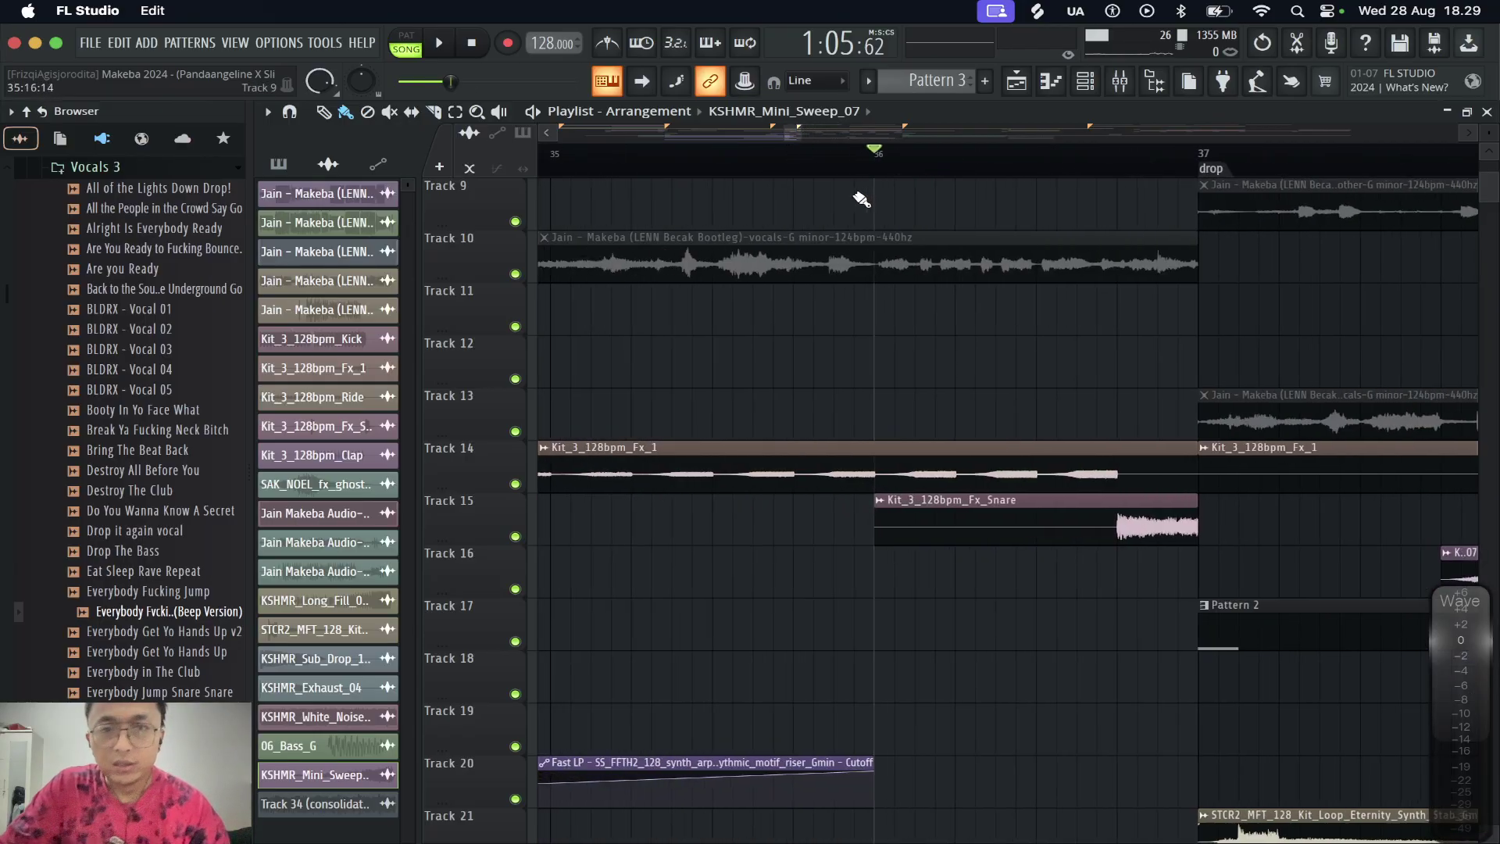
scroll(861, 200, "left", 1)
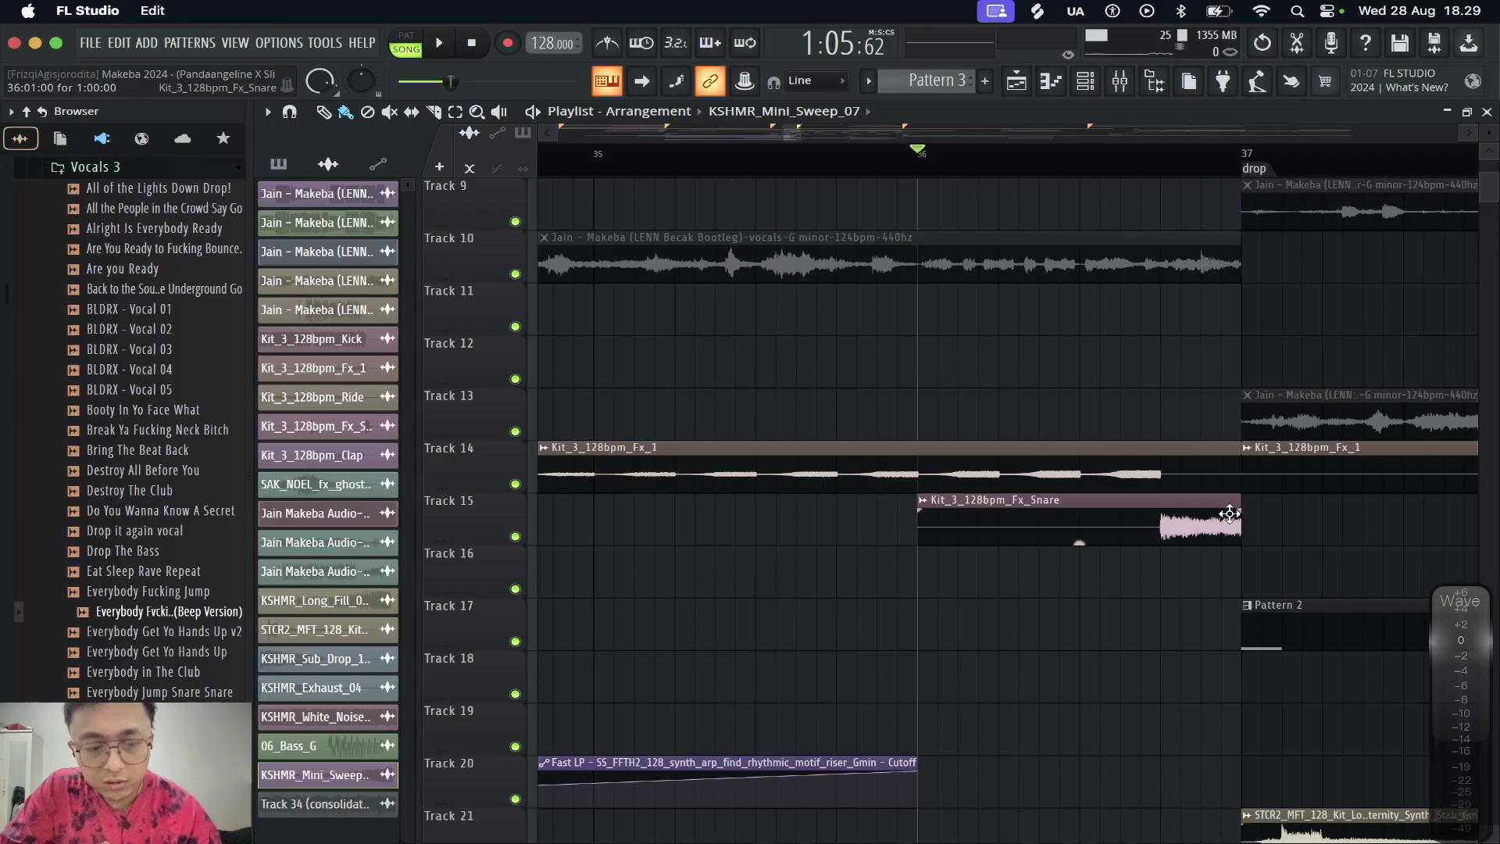
scroll(1229, 513, "up", 5, "alt")
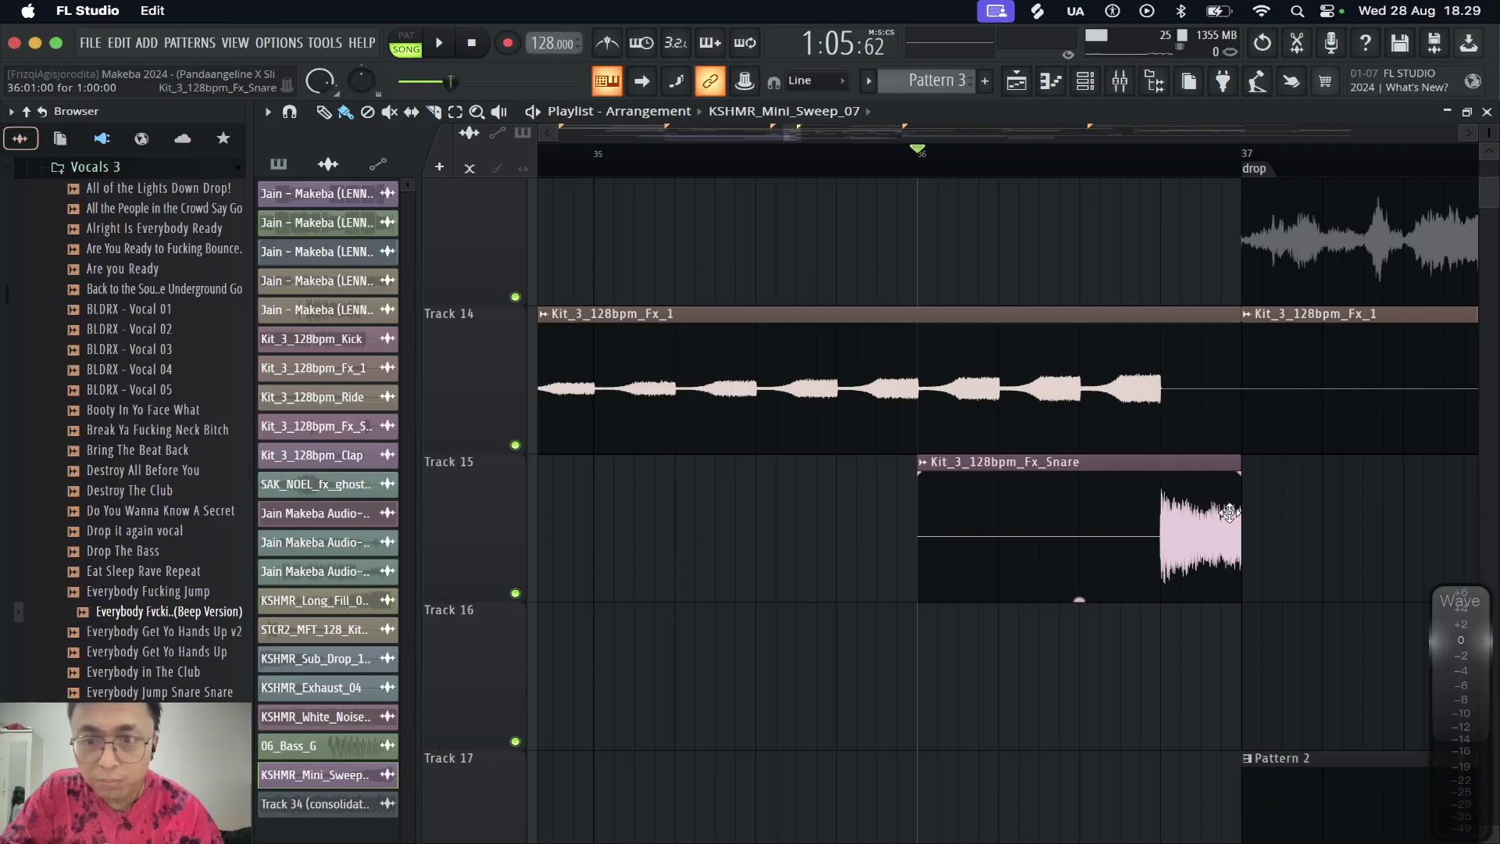
mouse_move(923, 475)
left_mouse_down()
mouse_move(1155, 468)
mouse_move(755, 490)
left_mouse_up()
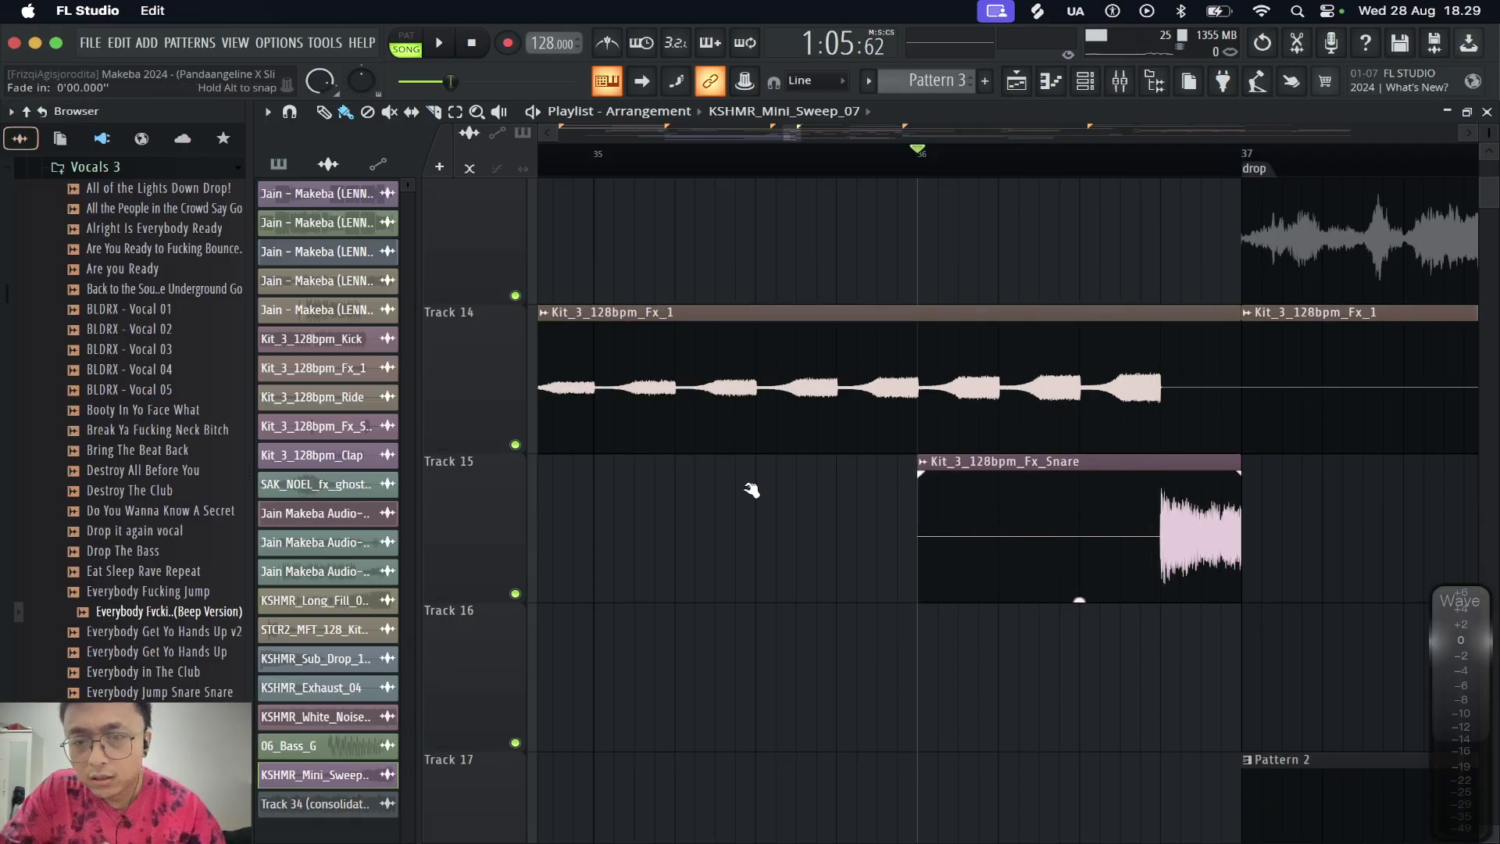
scroll(1206, 160, "up", 4)
scroll(1204, 167, "down", 3)
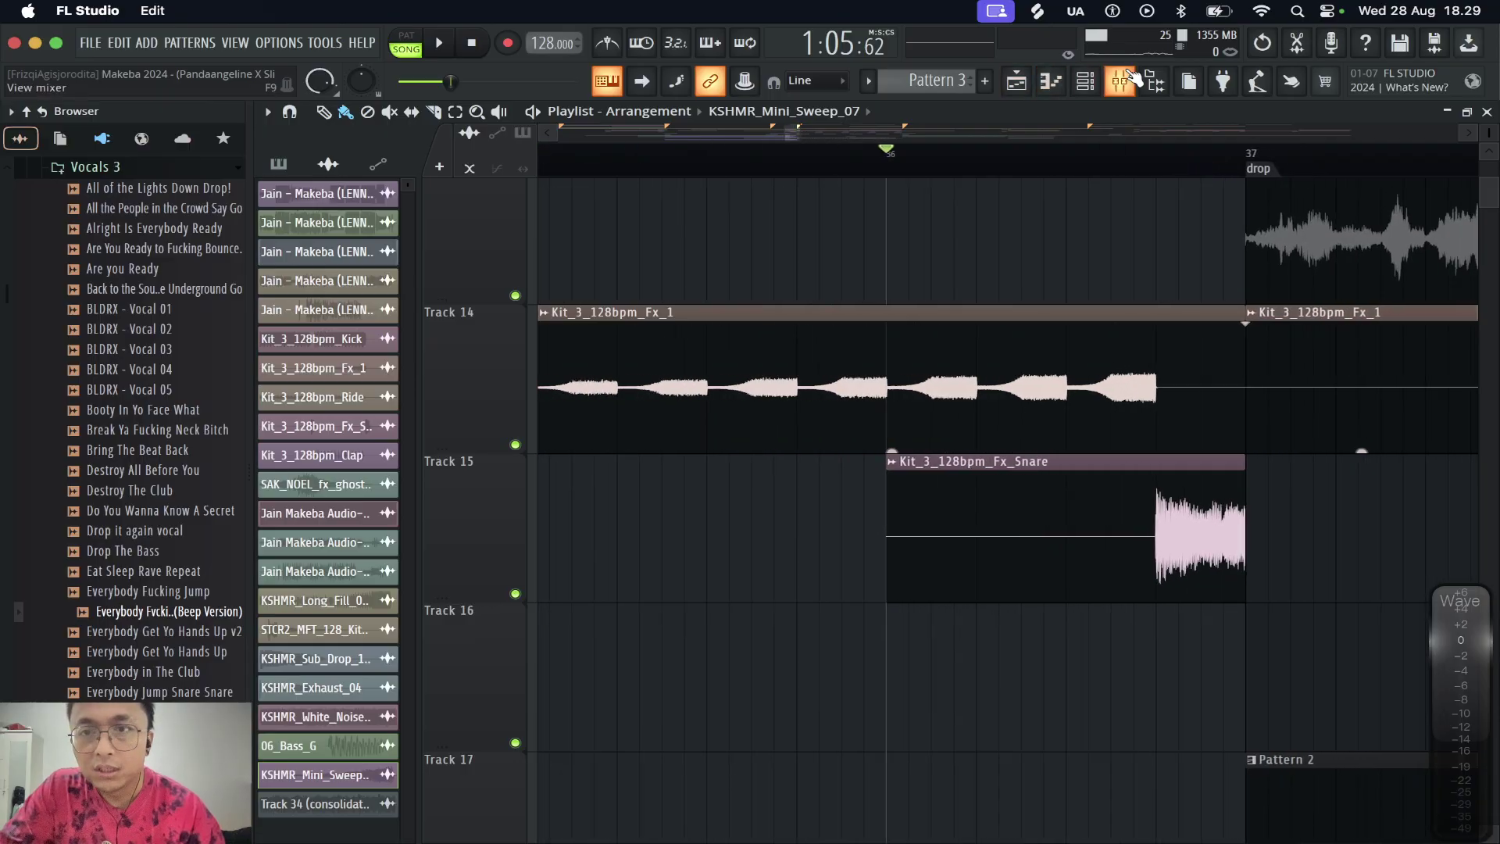
Add a Massive X instrument to the channel rack, then return to the playlist and close the plugin window
left_click(1130, 78)
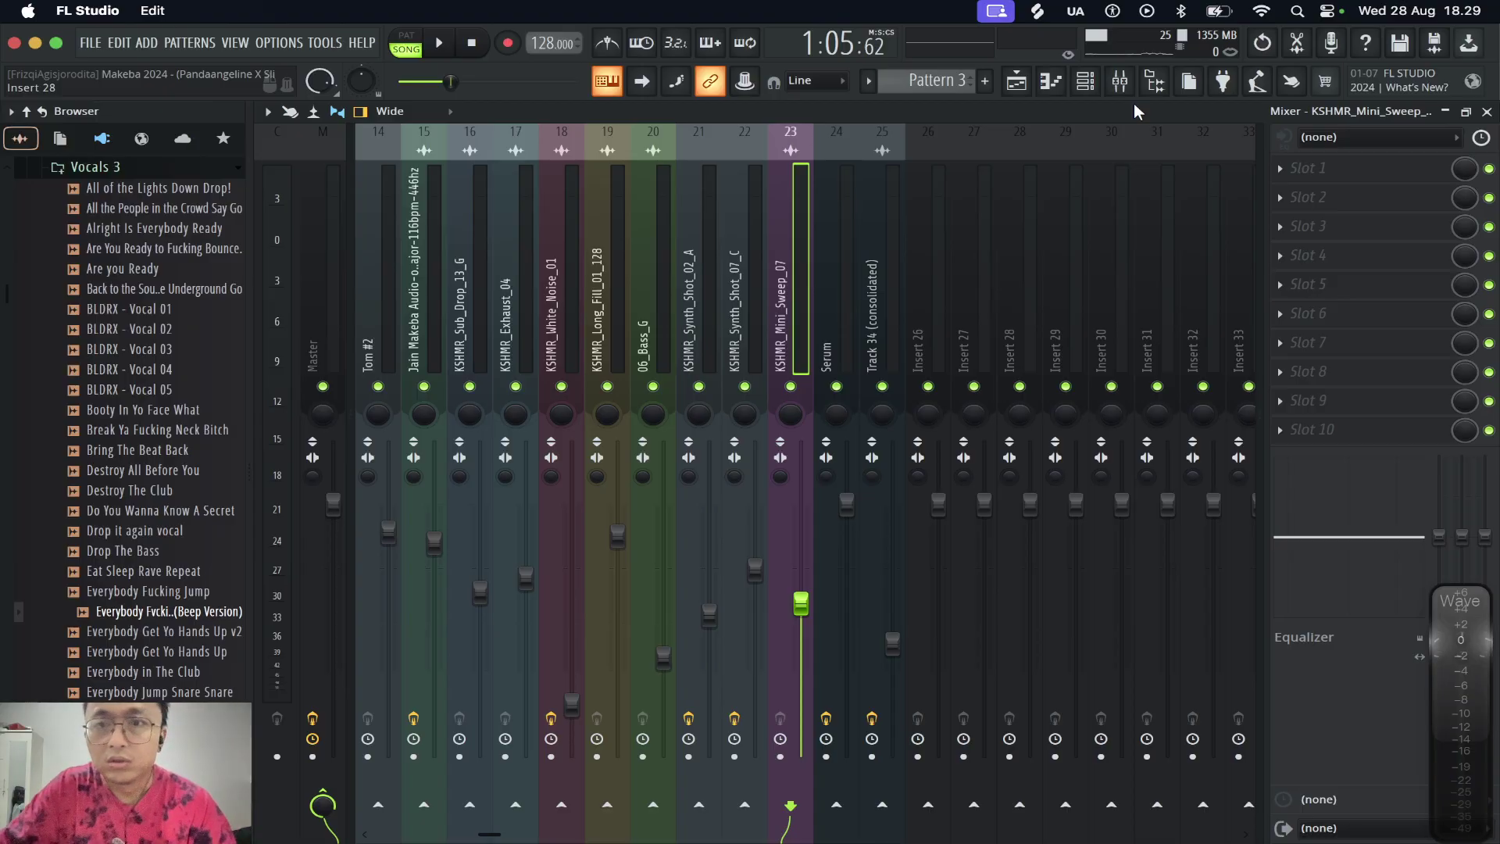
left_click(1090, 82)
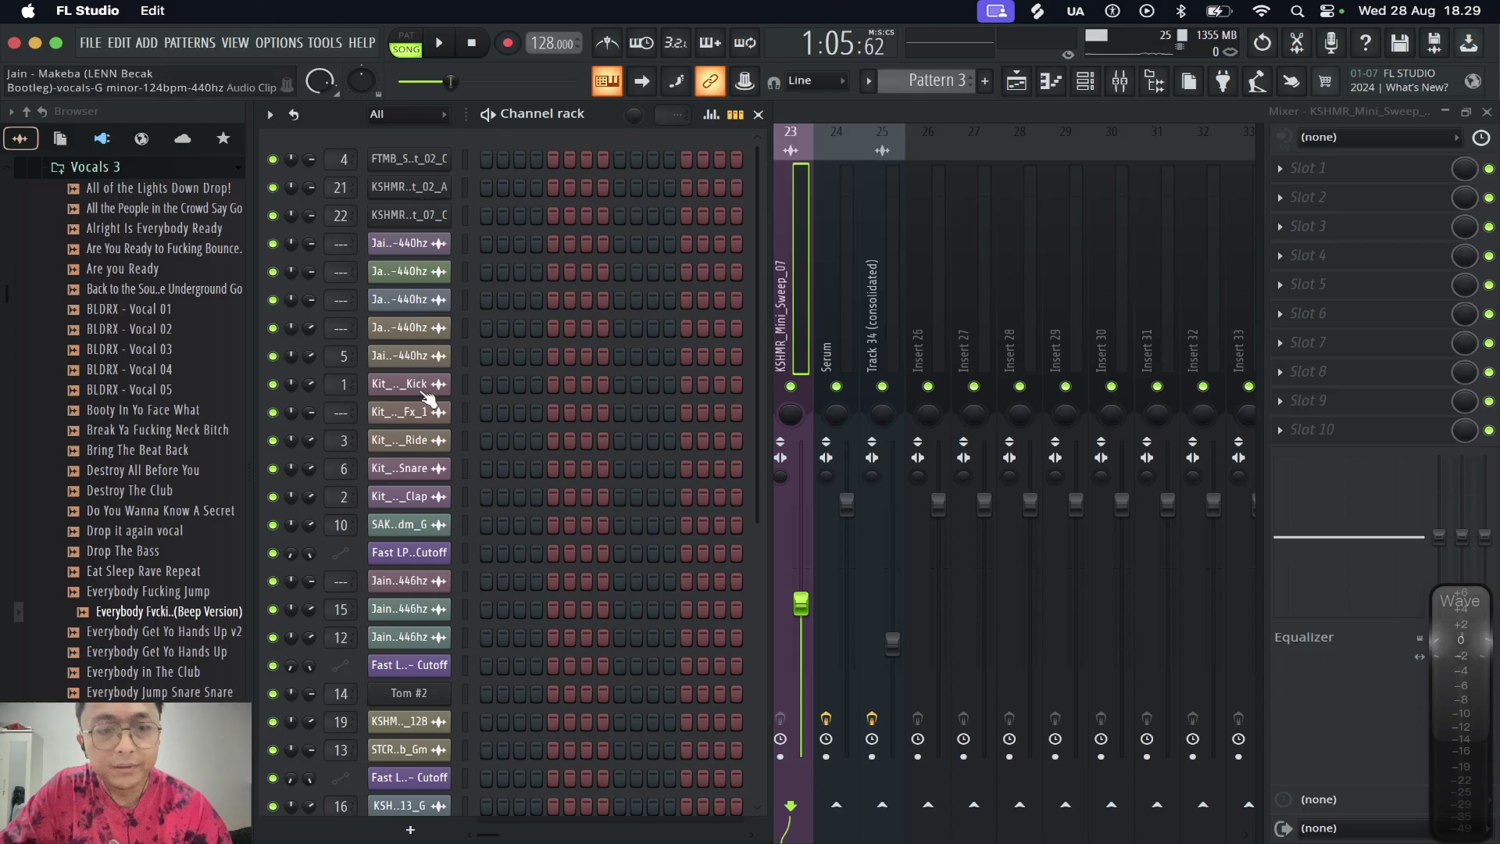
left_click(411, 830)
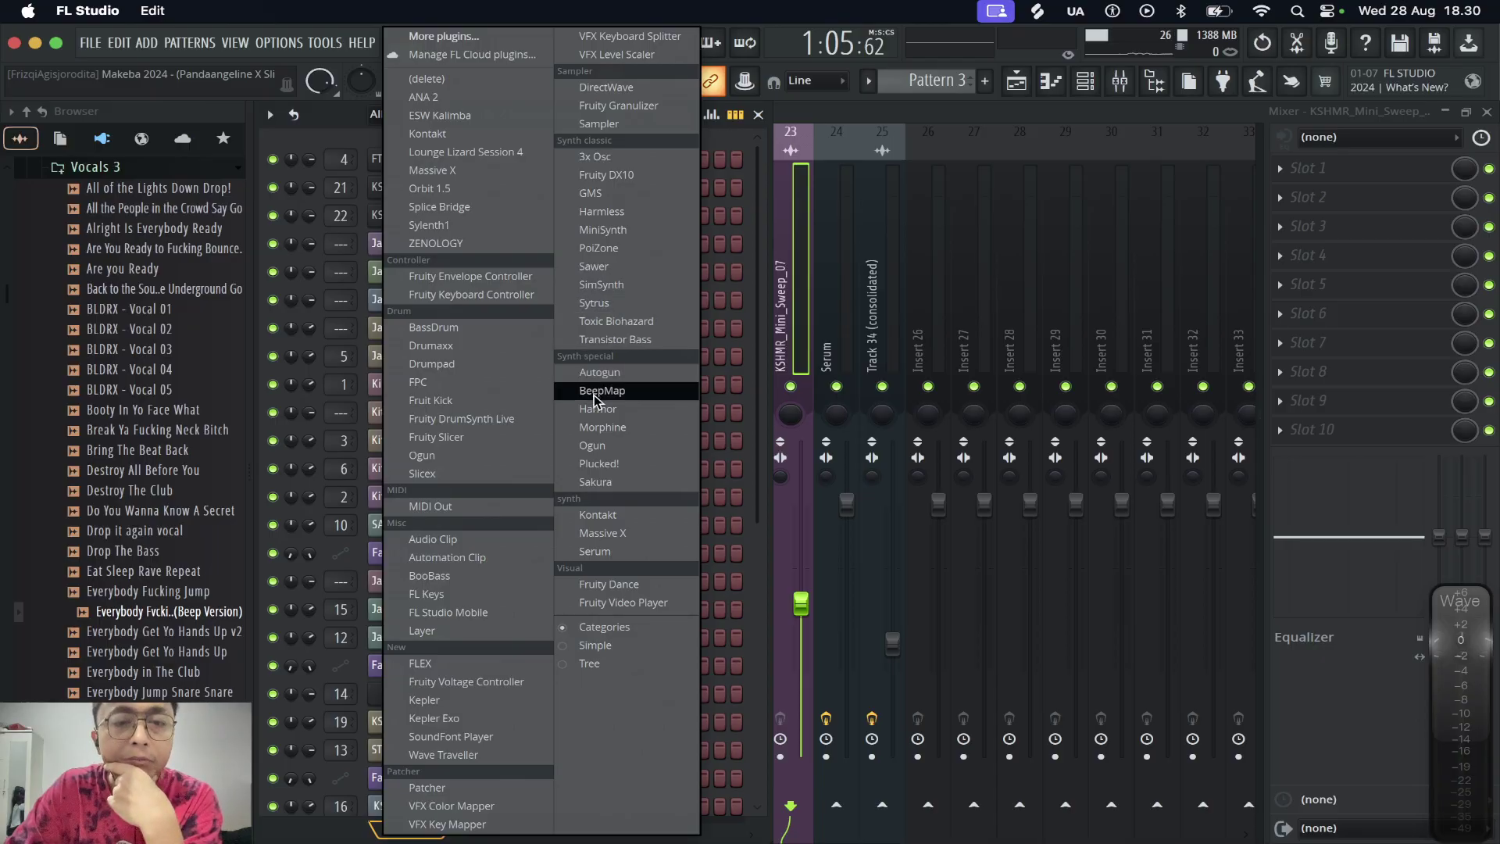
left_click(612, 534)
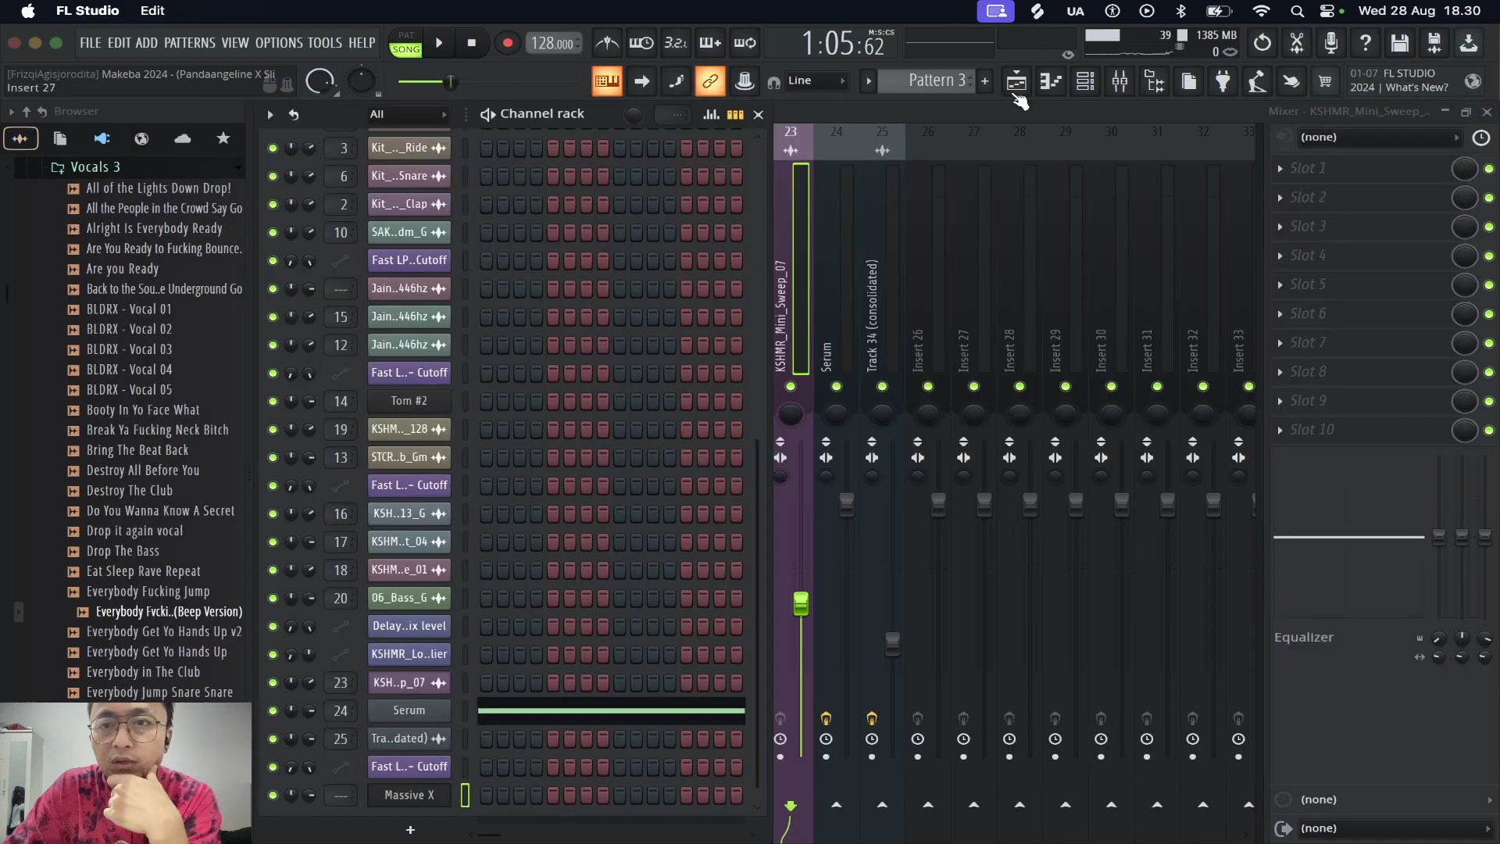
left_click(1017, 87)
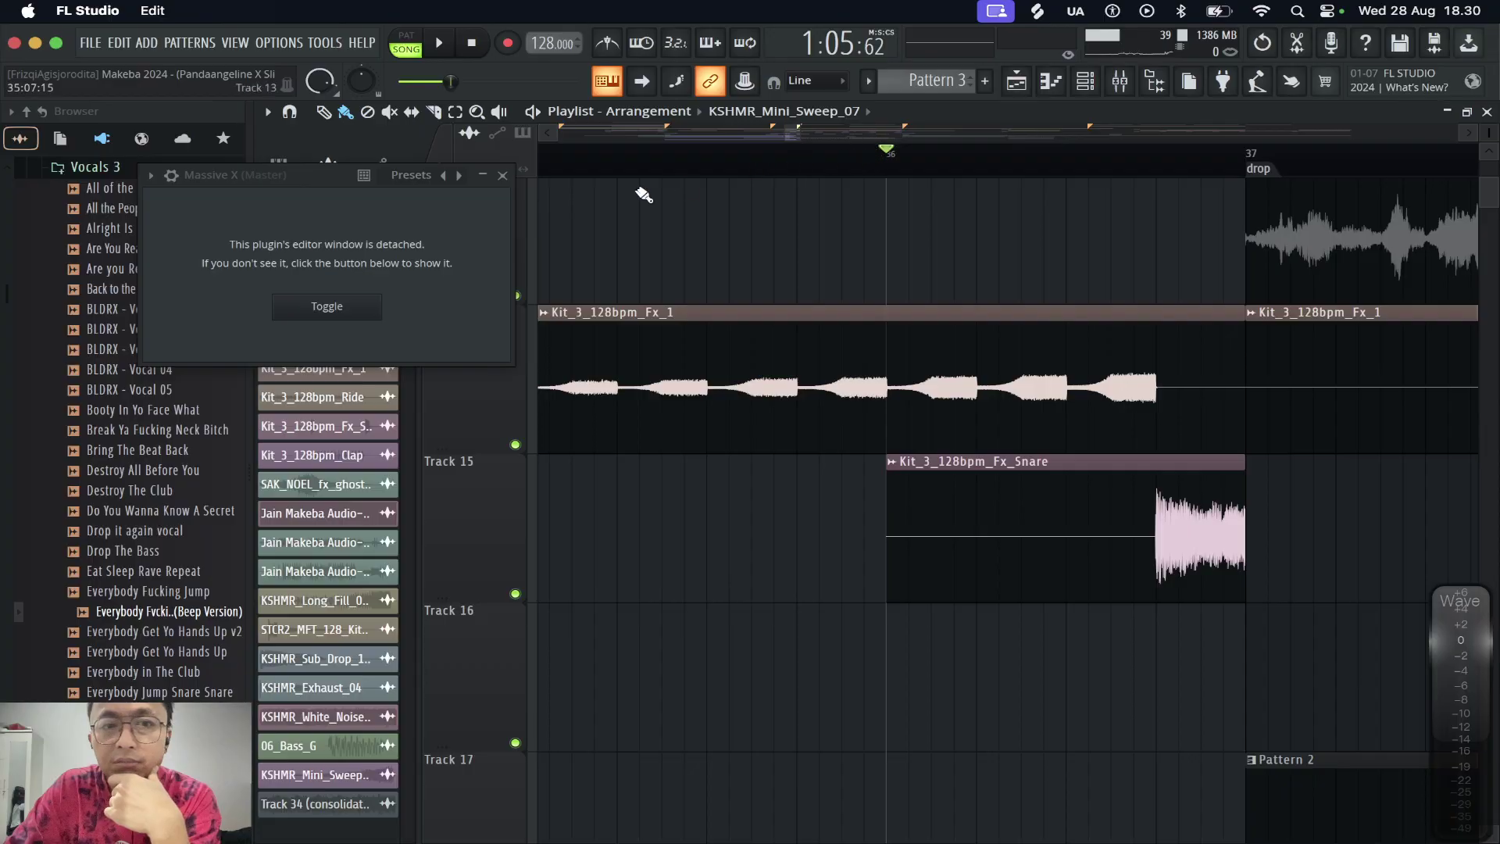
left_click(505, 177)
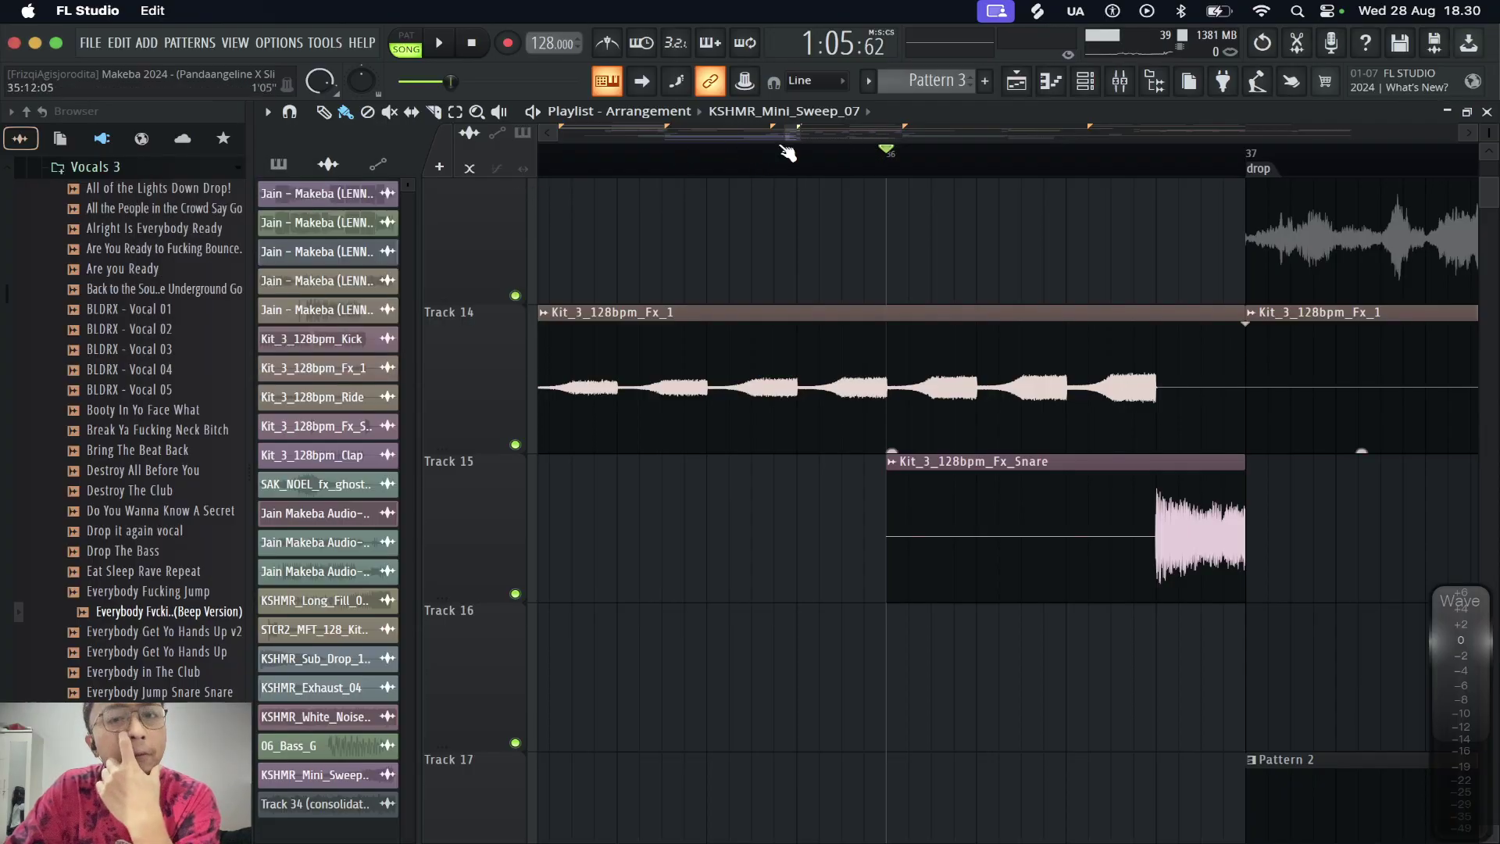
Examine the whole arrangement from the intro to the second drop across its tracks
scroll(788, 154, "down", 6)
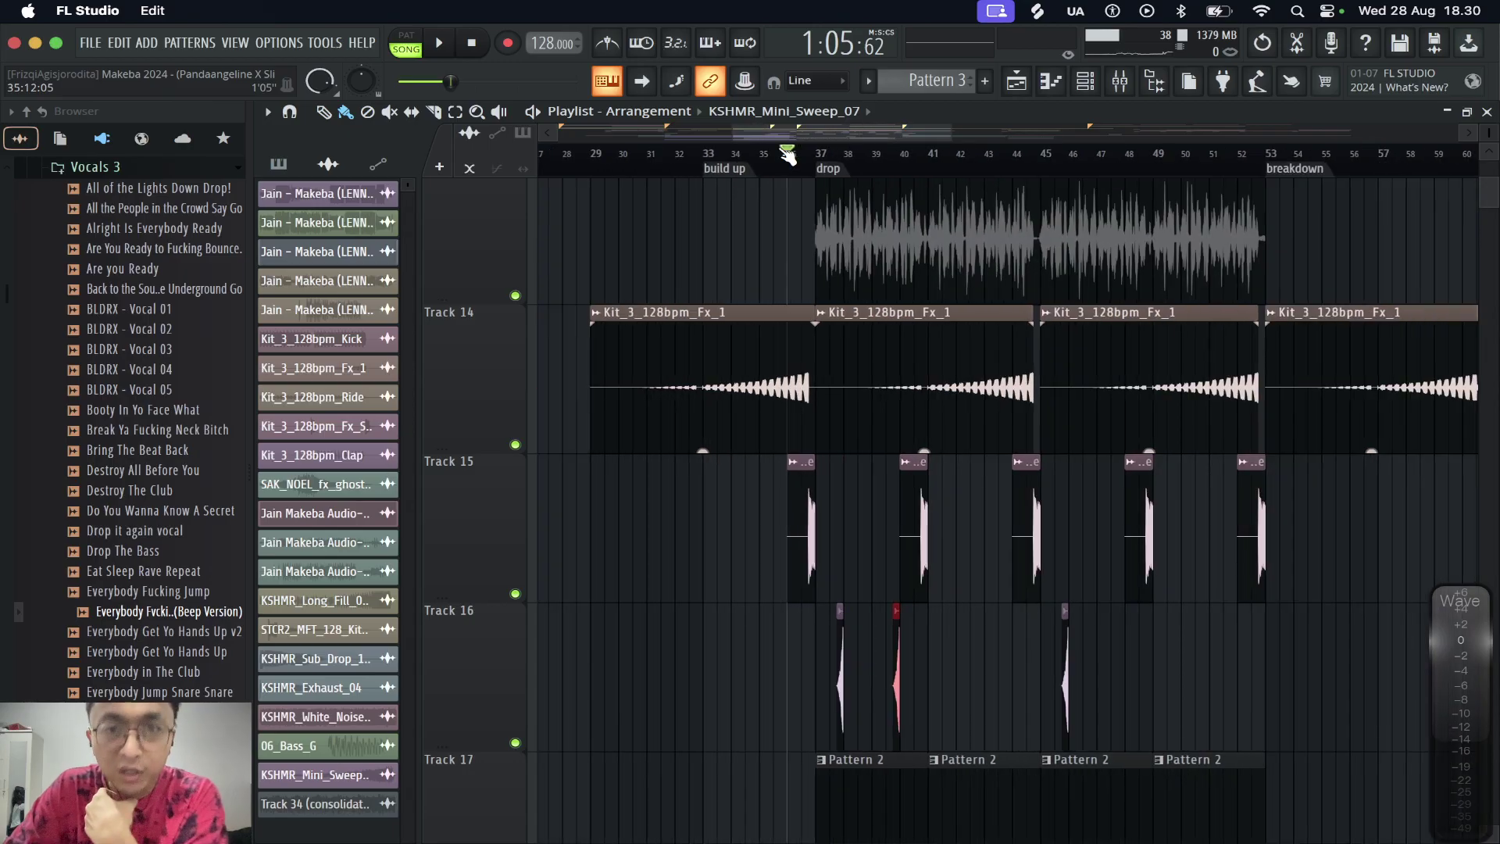
scroll(788, 154, "down", 4)
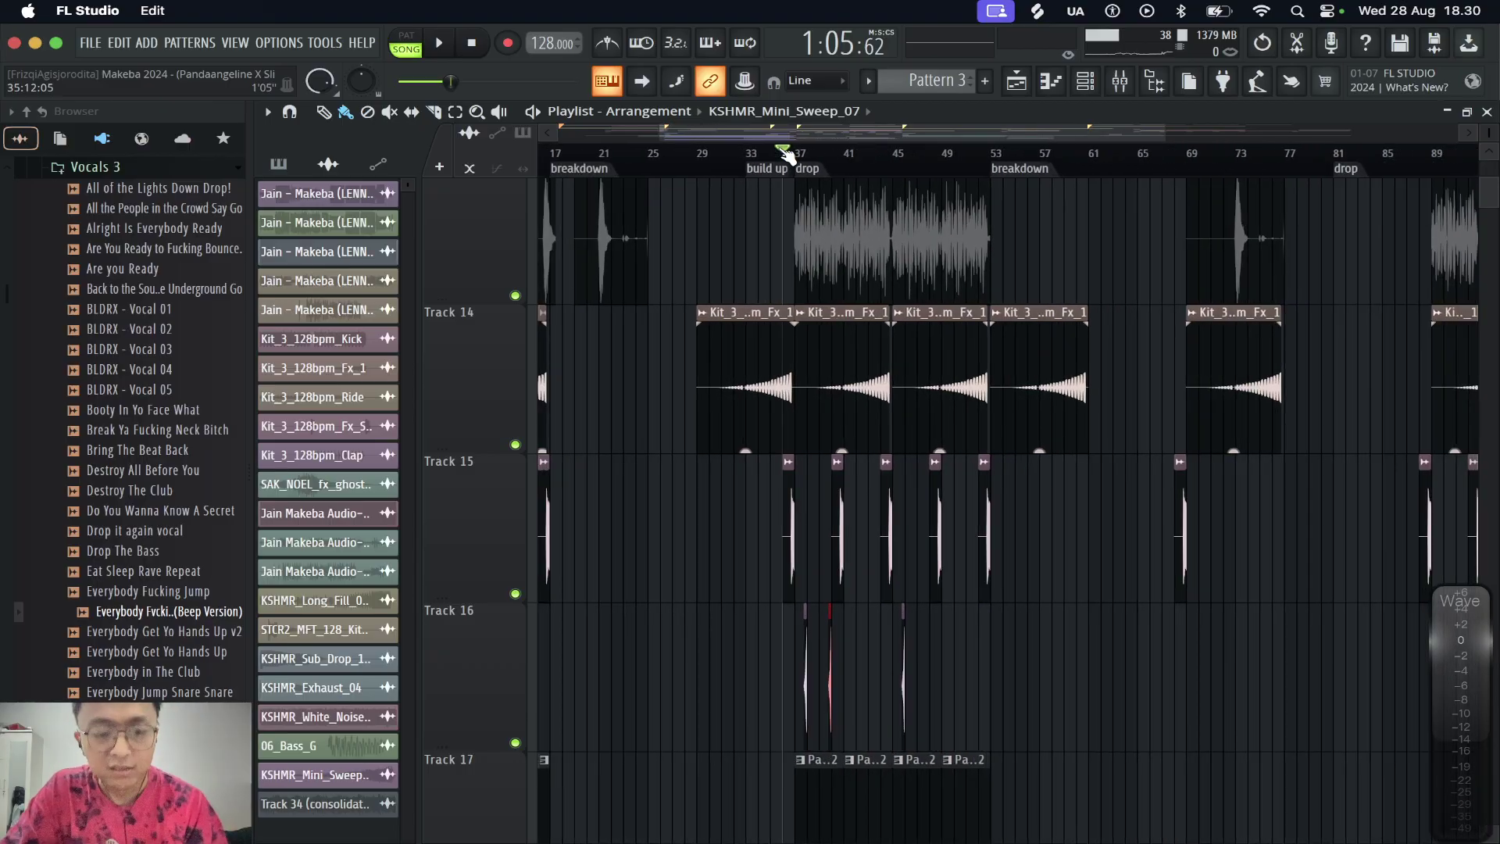
scroll(788, 154, "down", 4)
scroll(788, 154, "down", 4)
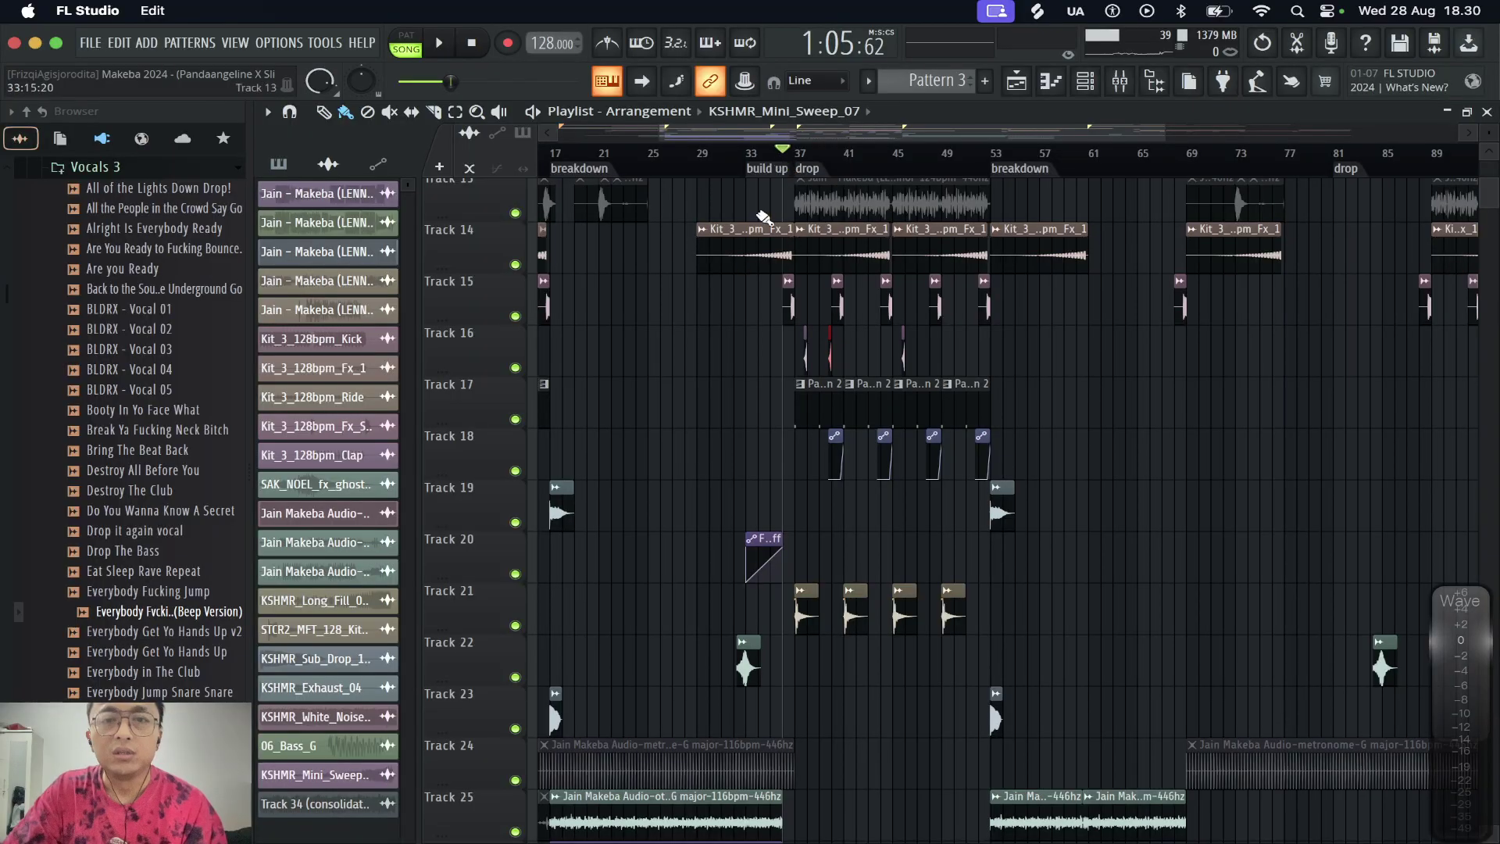
scroll(764, 218, "up", 10)
scroll(764, 218, "left", 4)
scroll(783, 211, "down", 3)
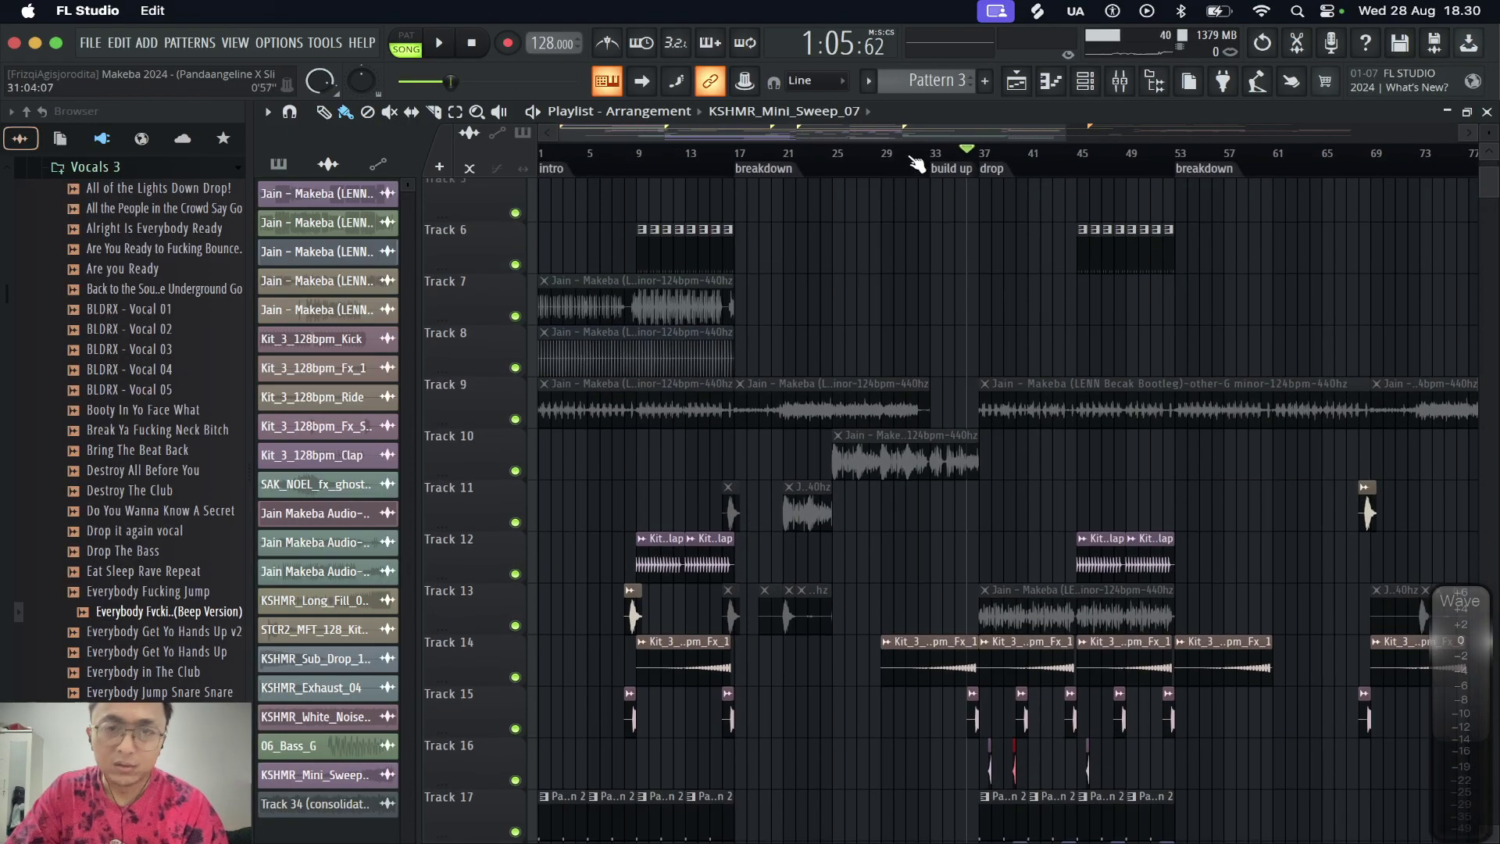
scroll(915, 168, "up", 5)
scroll(915, 162, "down", 3)
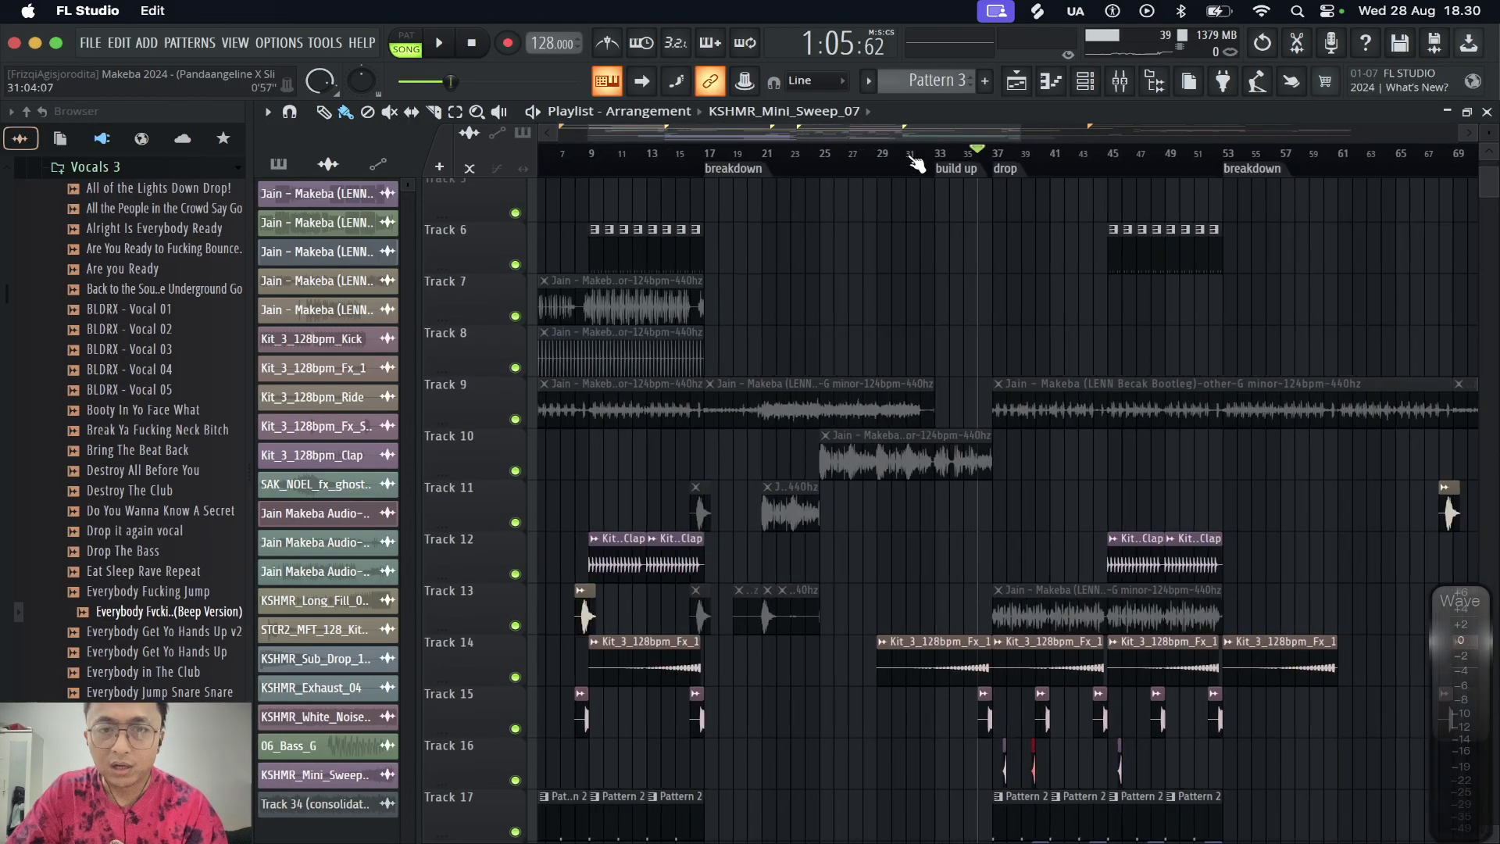
scroll(1063, 232, "up", 3)
scroll(1063, 232, "up", 2)
scroll(1063, 232, "right", 1)
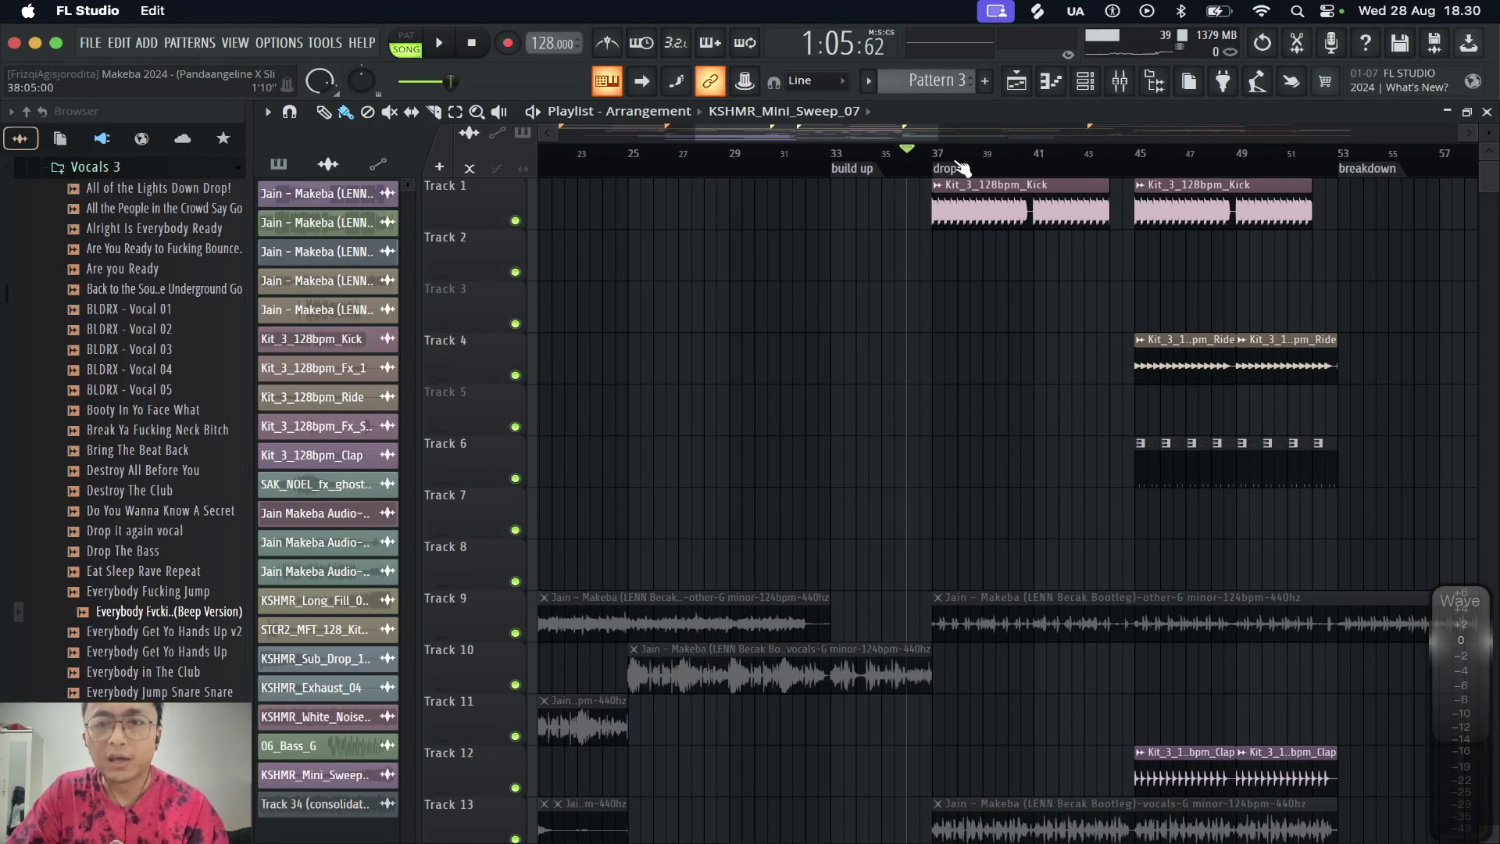
Examine the clips around the transition from the build up into the drop at bar 37
scroll(923, 168, "up", 4)
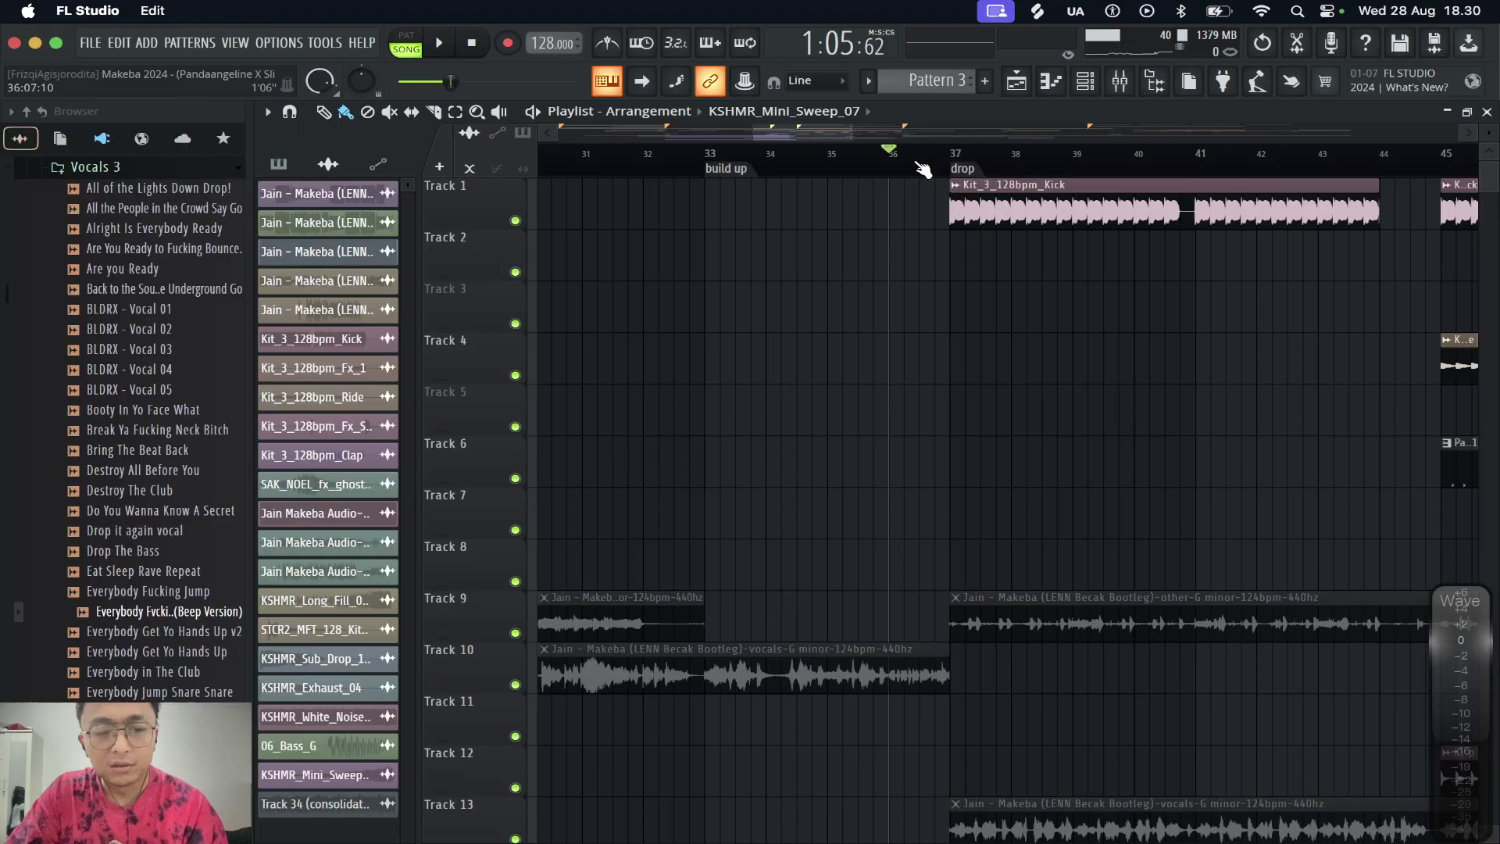
scroll(923, 170, "up", 2)
scroll(923, 170, "up", 5)
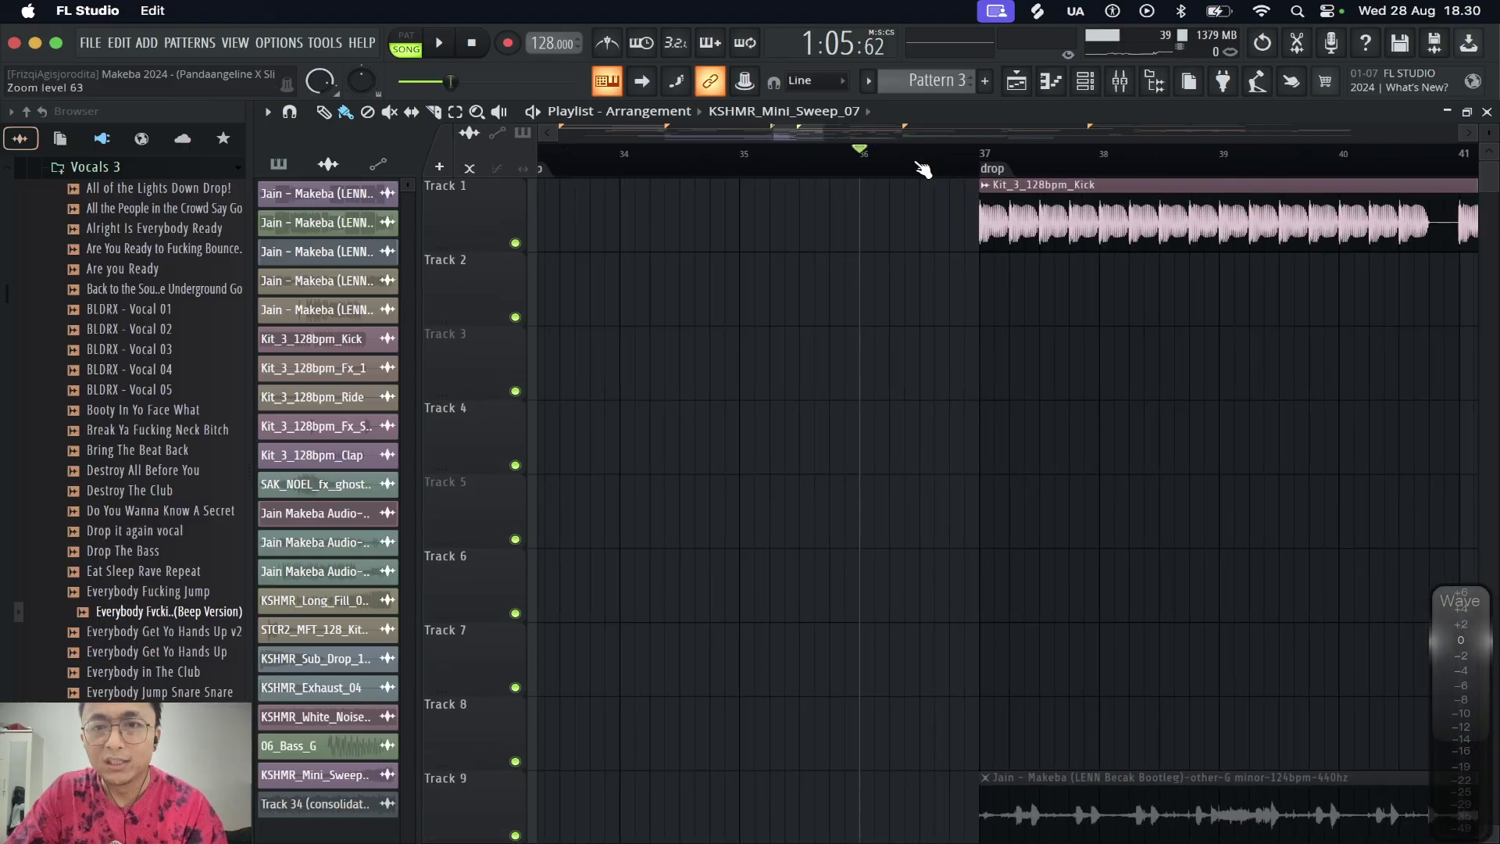
scroll(954, 294, "down", 4)
scroll(954, 295, "up", 3)
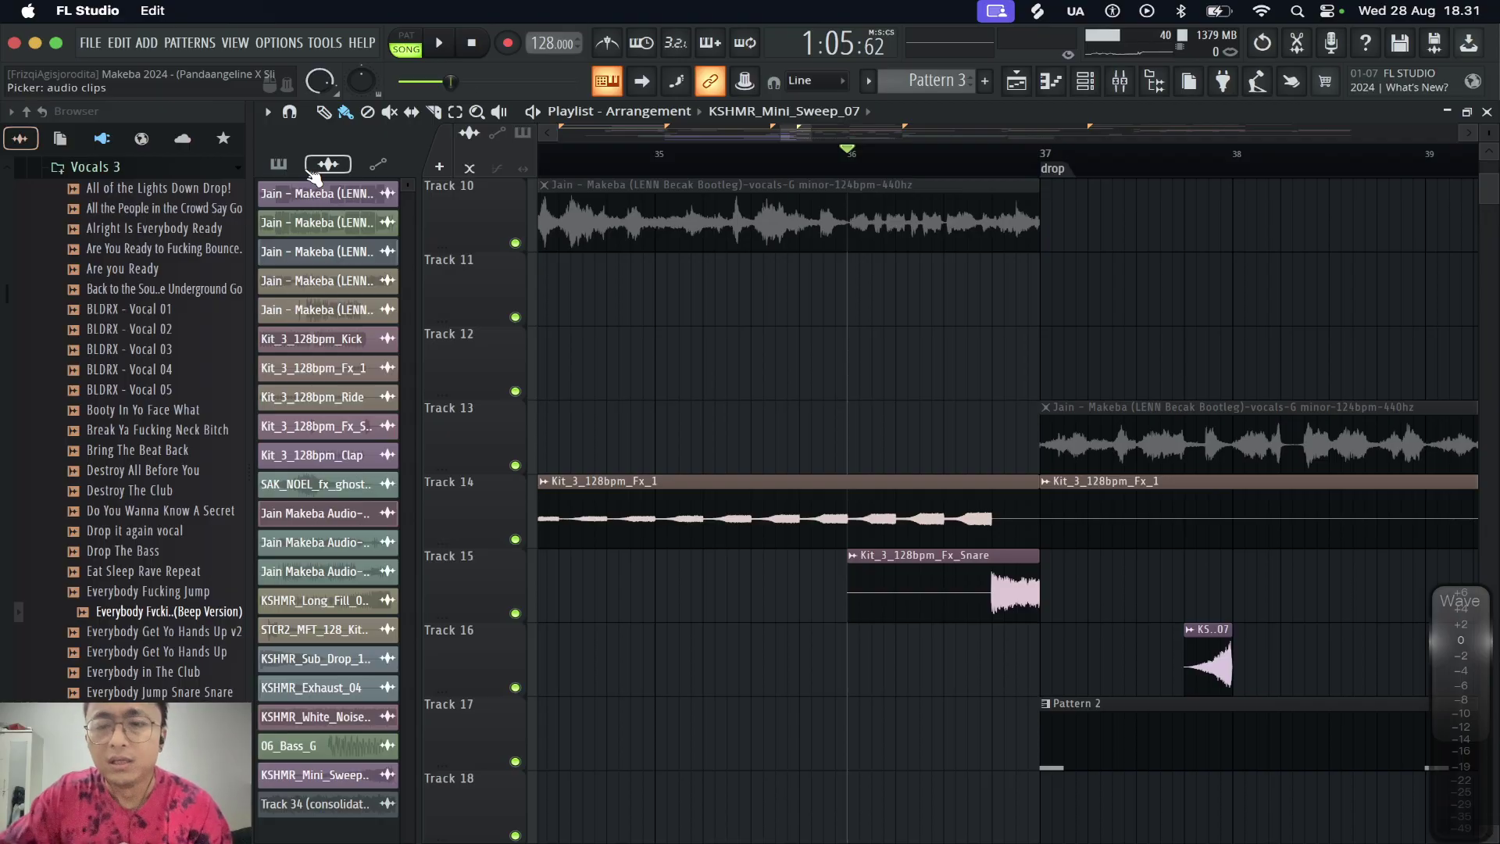
scroll(1042, 176, "up", 4)
scroll(1043, 176, "down", 5)
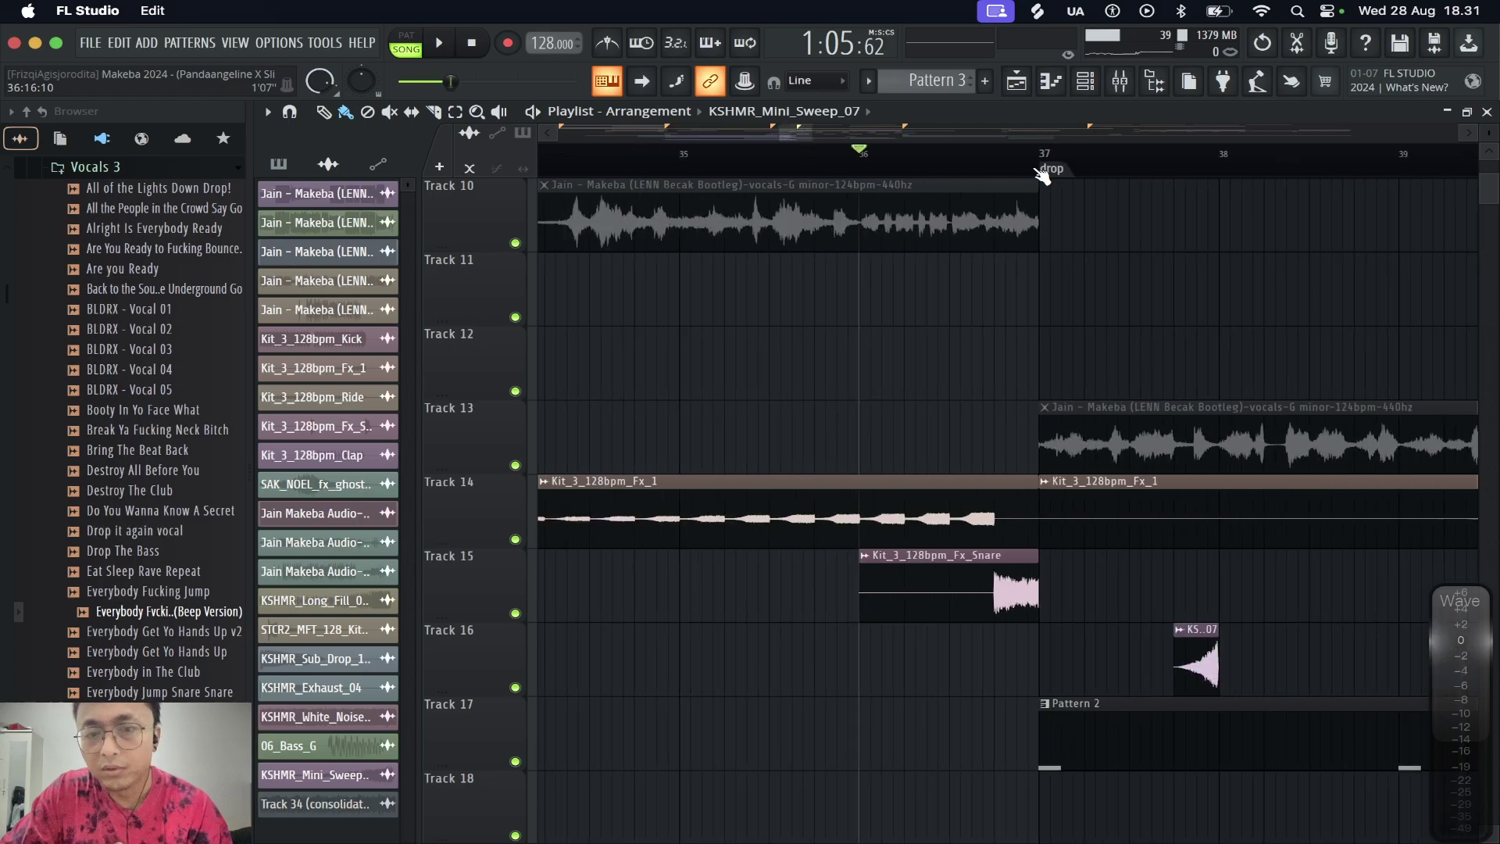
scroll(1043, 174, "up", 1)
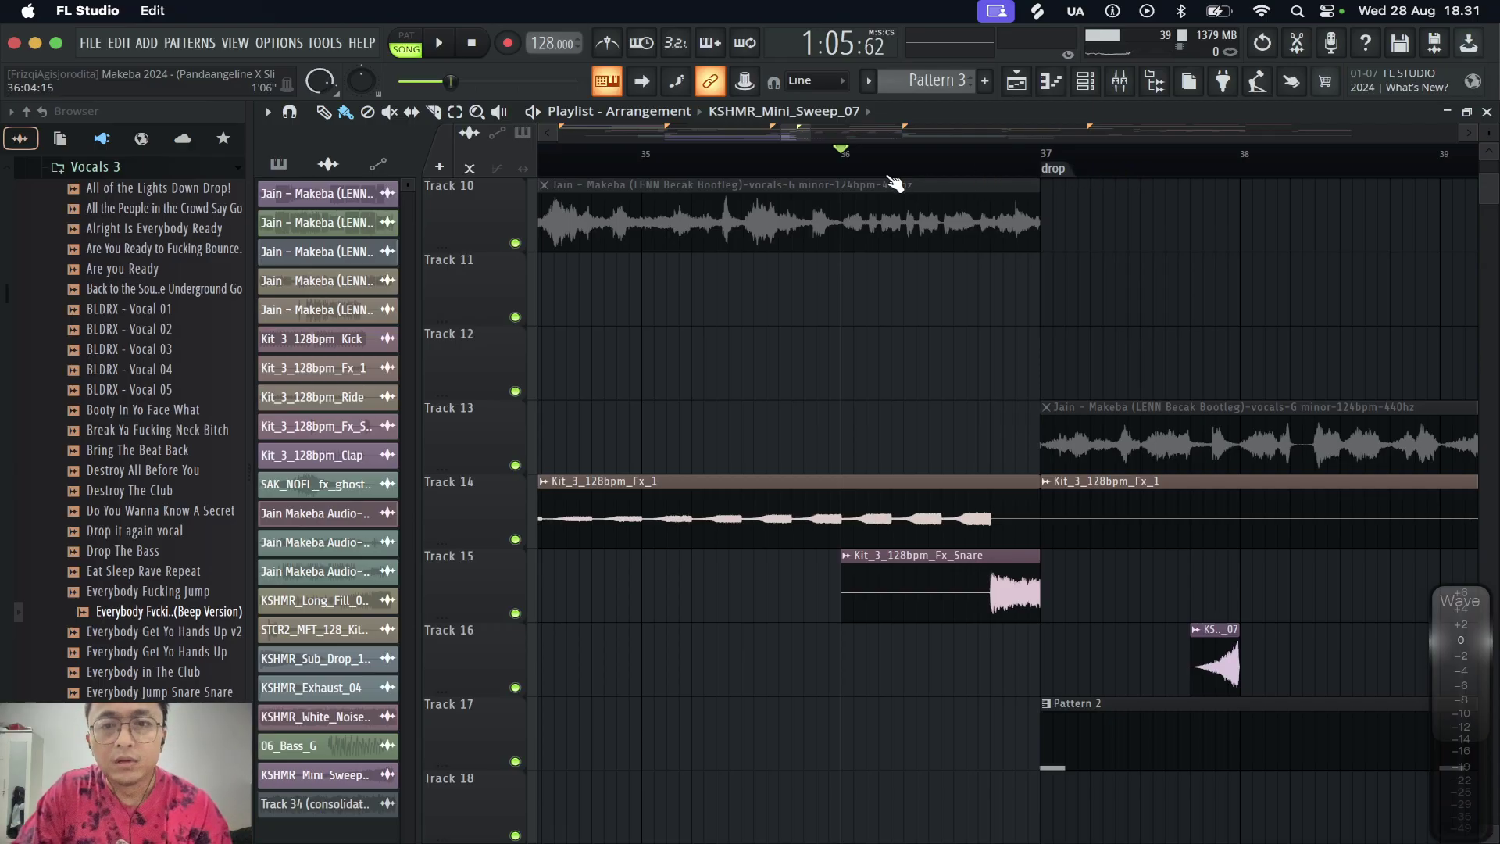
Set the playhead at bar 9, solo Track 12 and start playing its Kit_3_128bpm_Clap clips
scroll(897, 184, "down", 4)
scroll(899, 180, "down", 4)
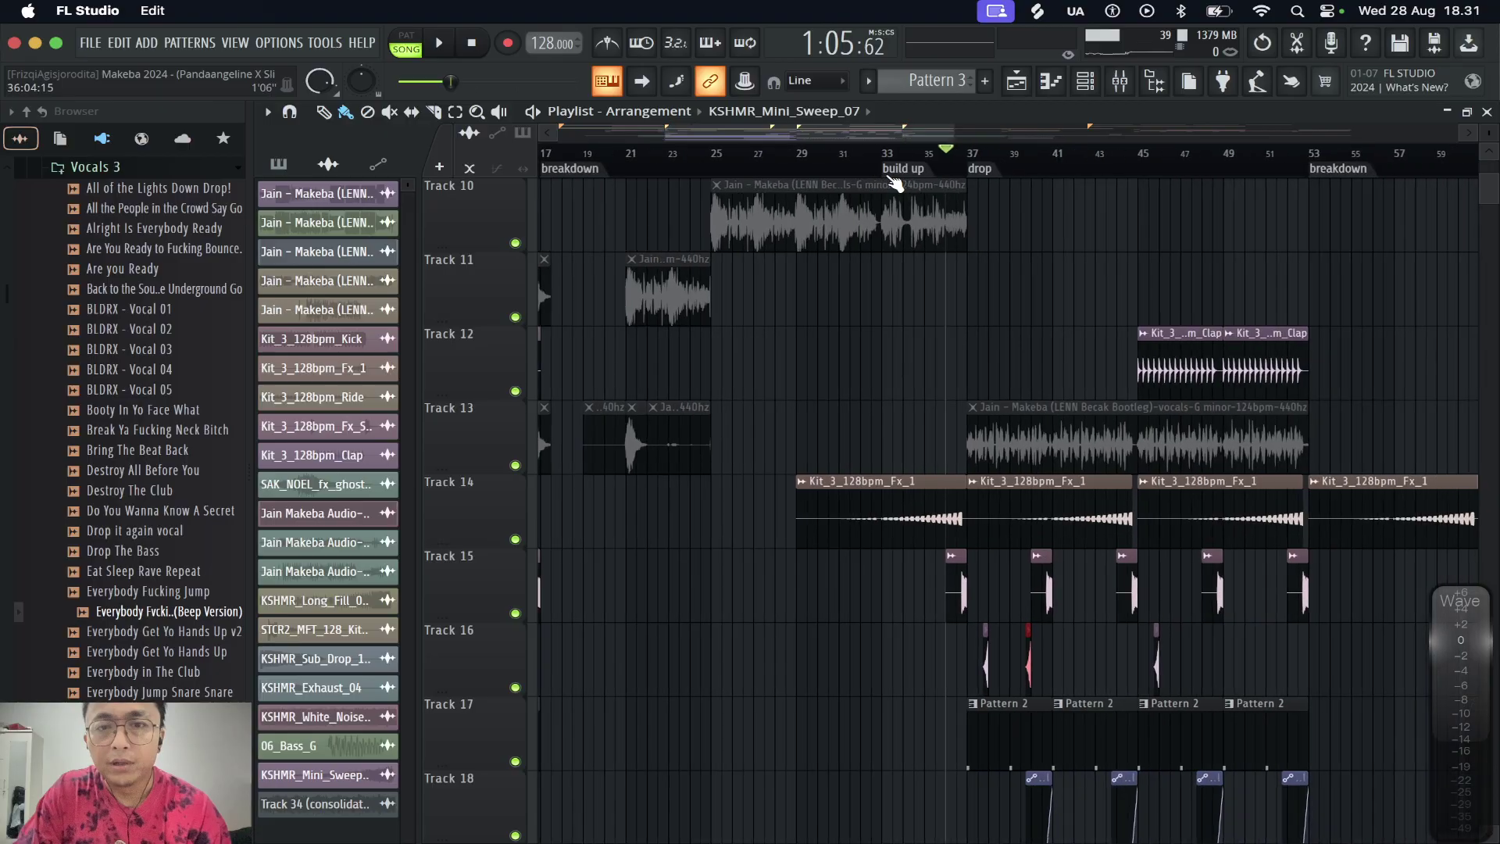
scroll(713, 205, "down", 6)
scroll(712, 213, "up", 6)
scroll(712, 213, "left", 3)
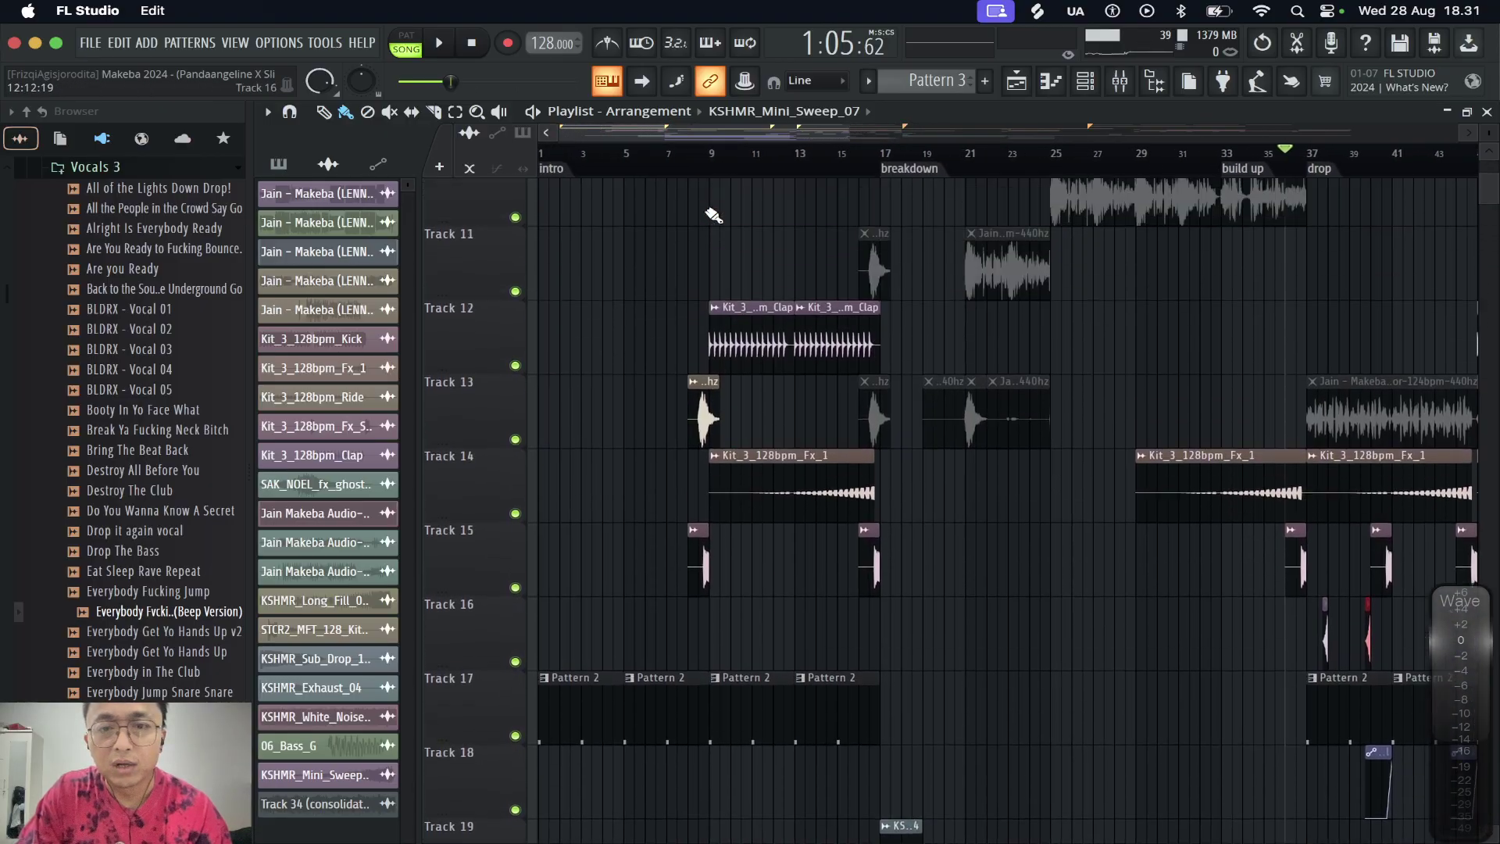
scroll(737, 185, "up", 5)
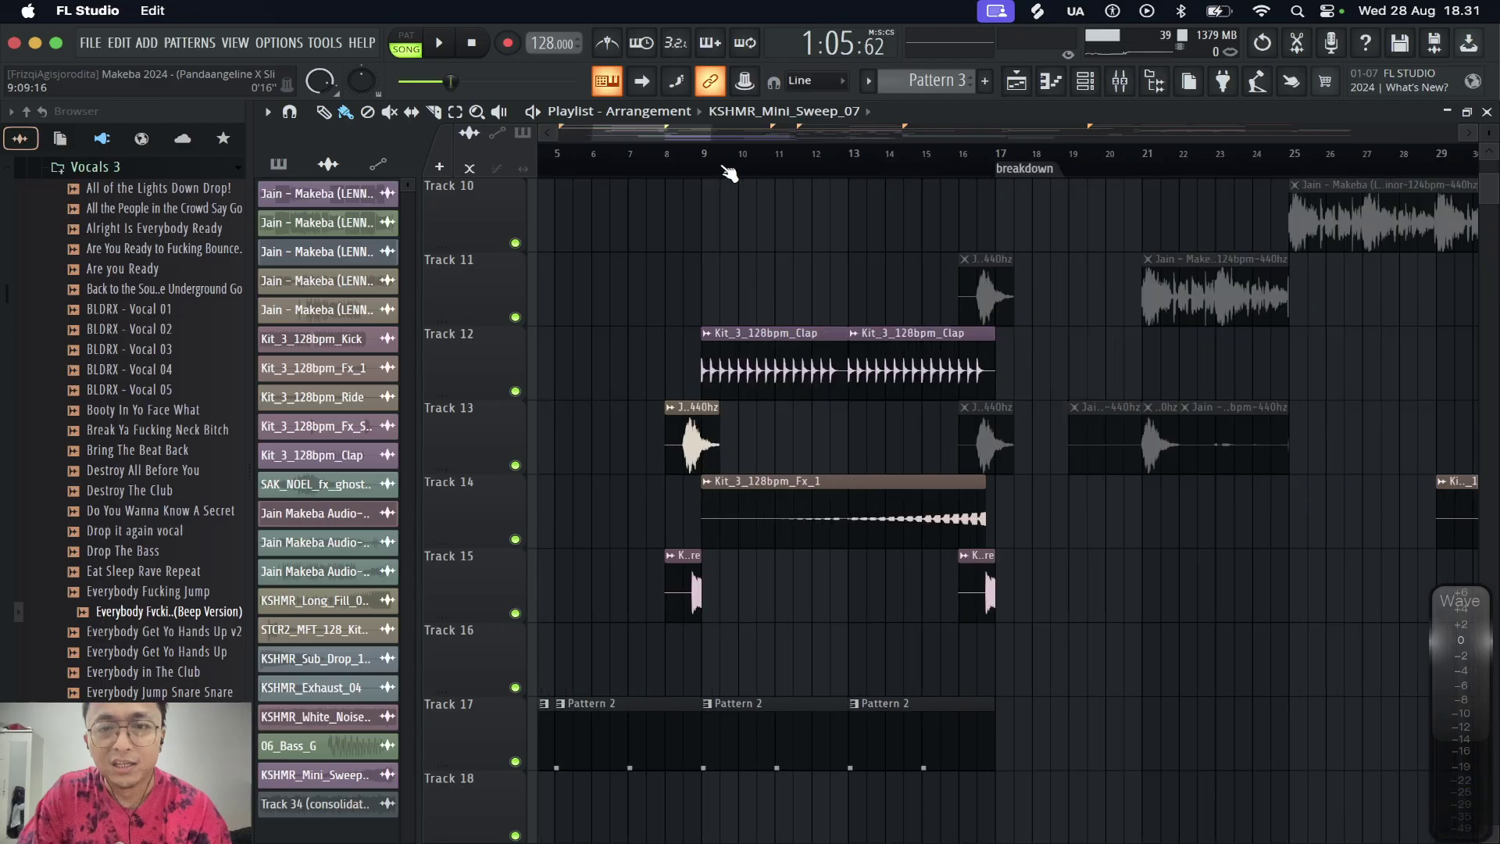
left_click(693, 160)
right_click(516, 391)
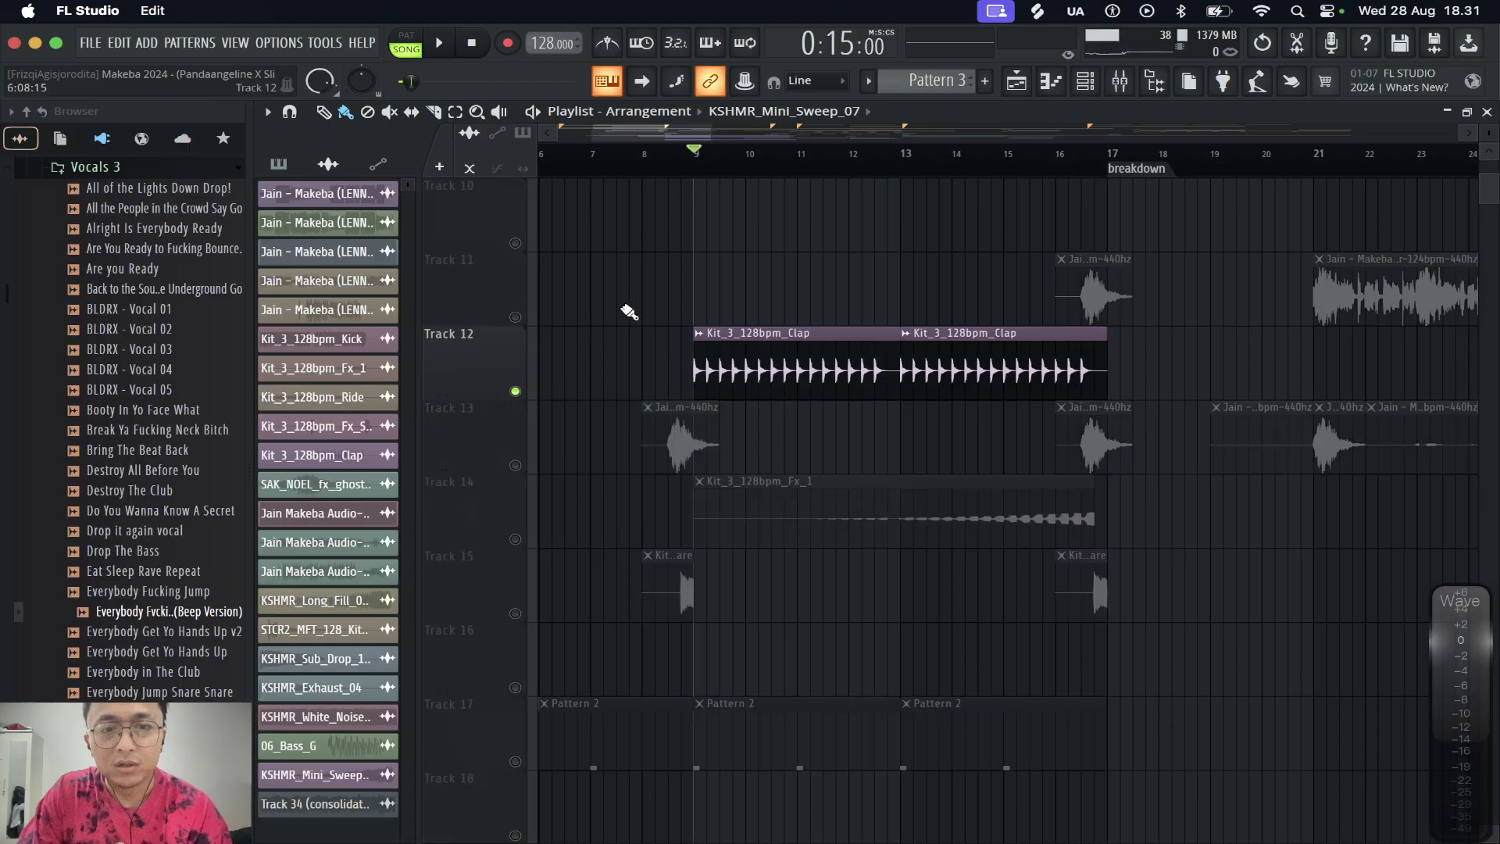
key("space")
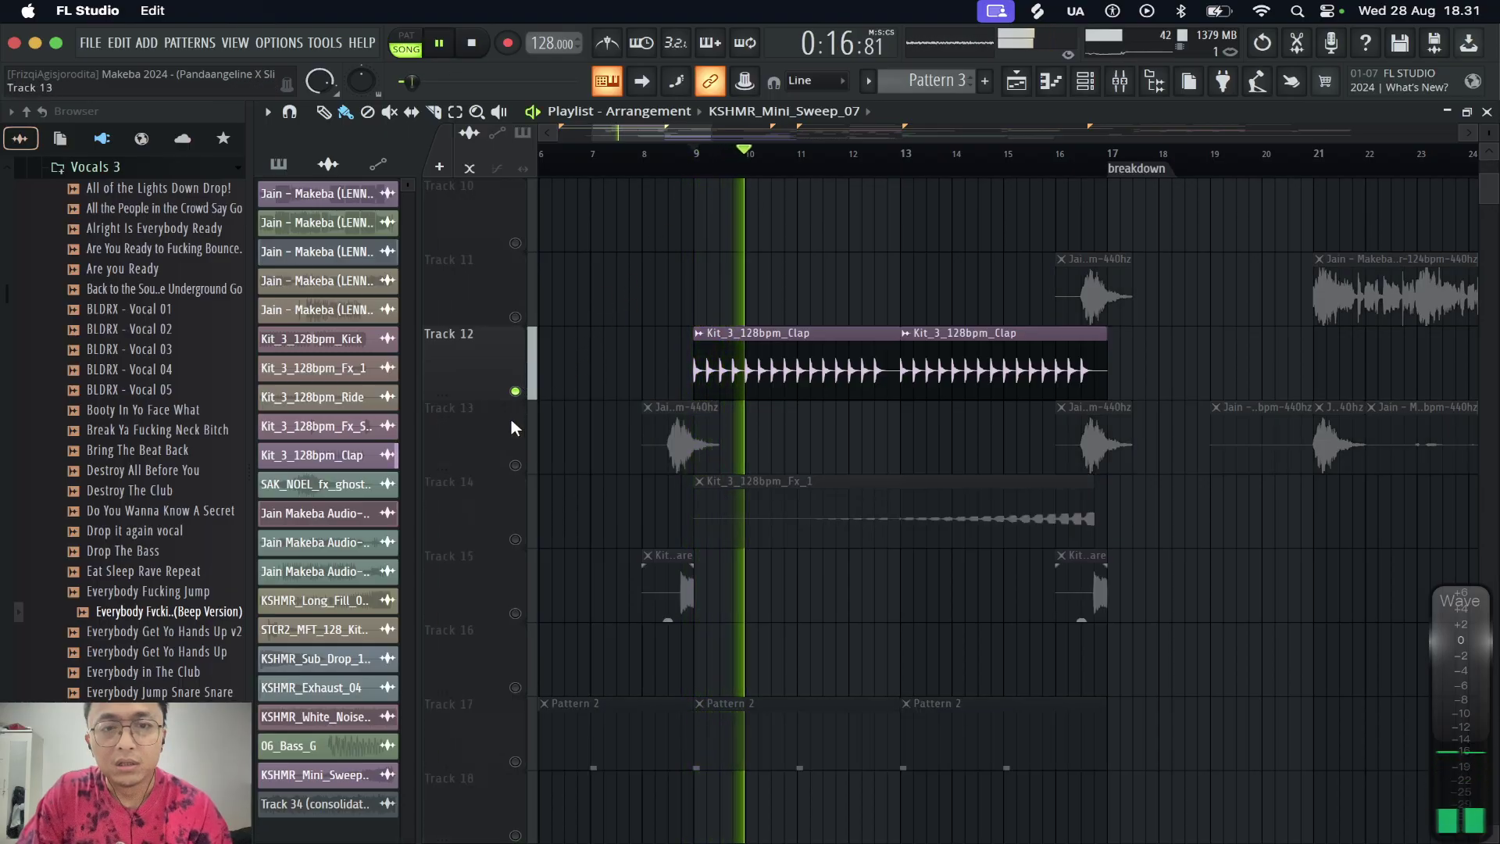
Unsolo Track 12 so all tracks sound again, and stop playback
right_click(516, 391)
key("space")
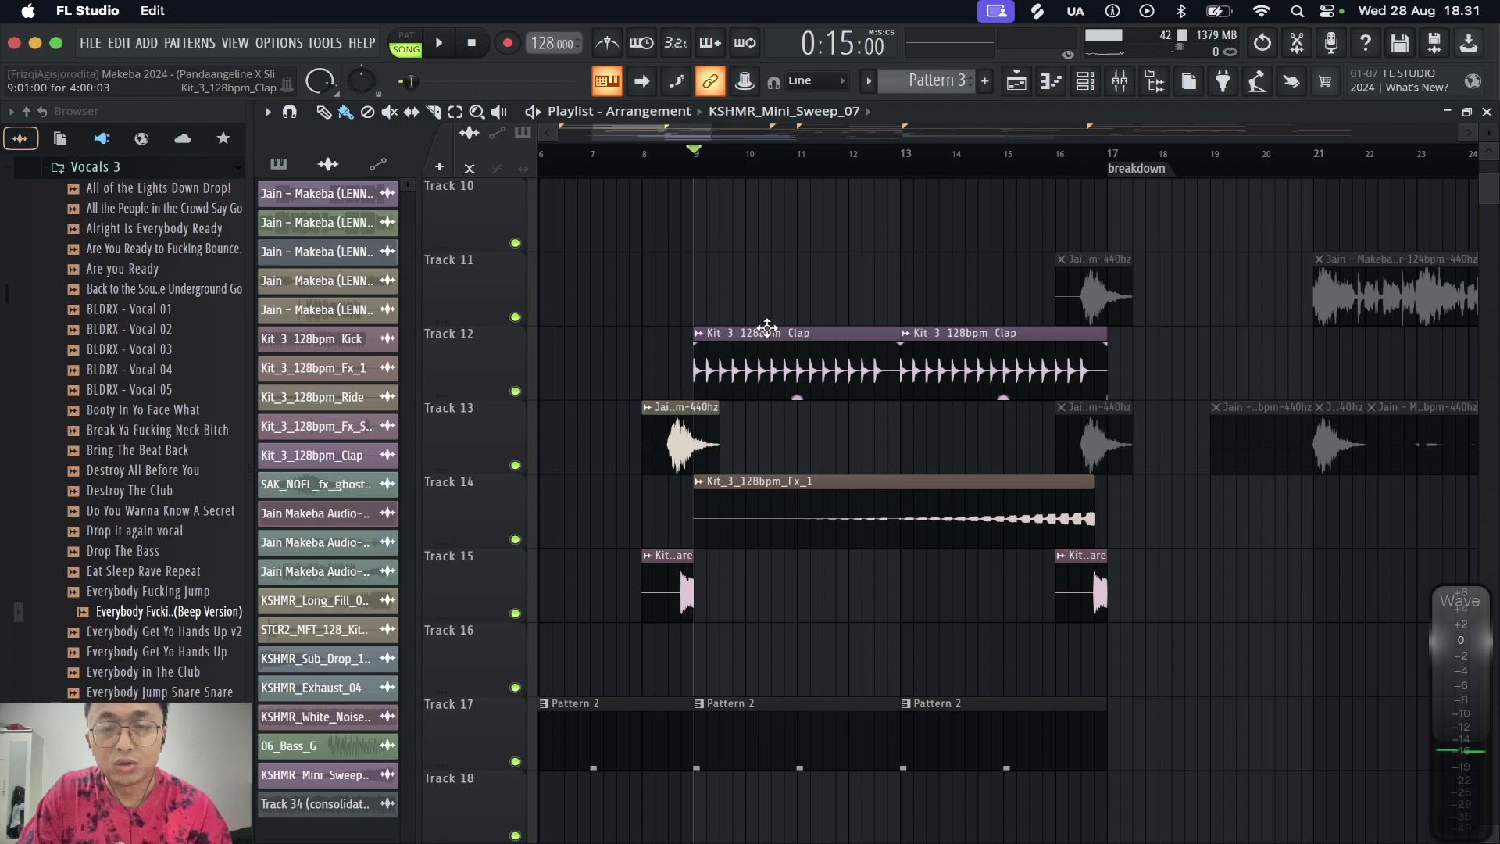
Add a fade-out with about -16% tension to the end of Track 1's Kit_3_128bpm_Kick clip, just before the breakdown at bar 17
scroll(764, 329, "up", 5)
scroll(1045, 236, "down", 5)
scroll(1044, 235, "right", 3)
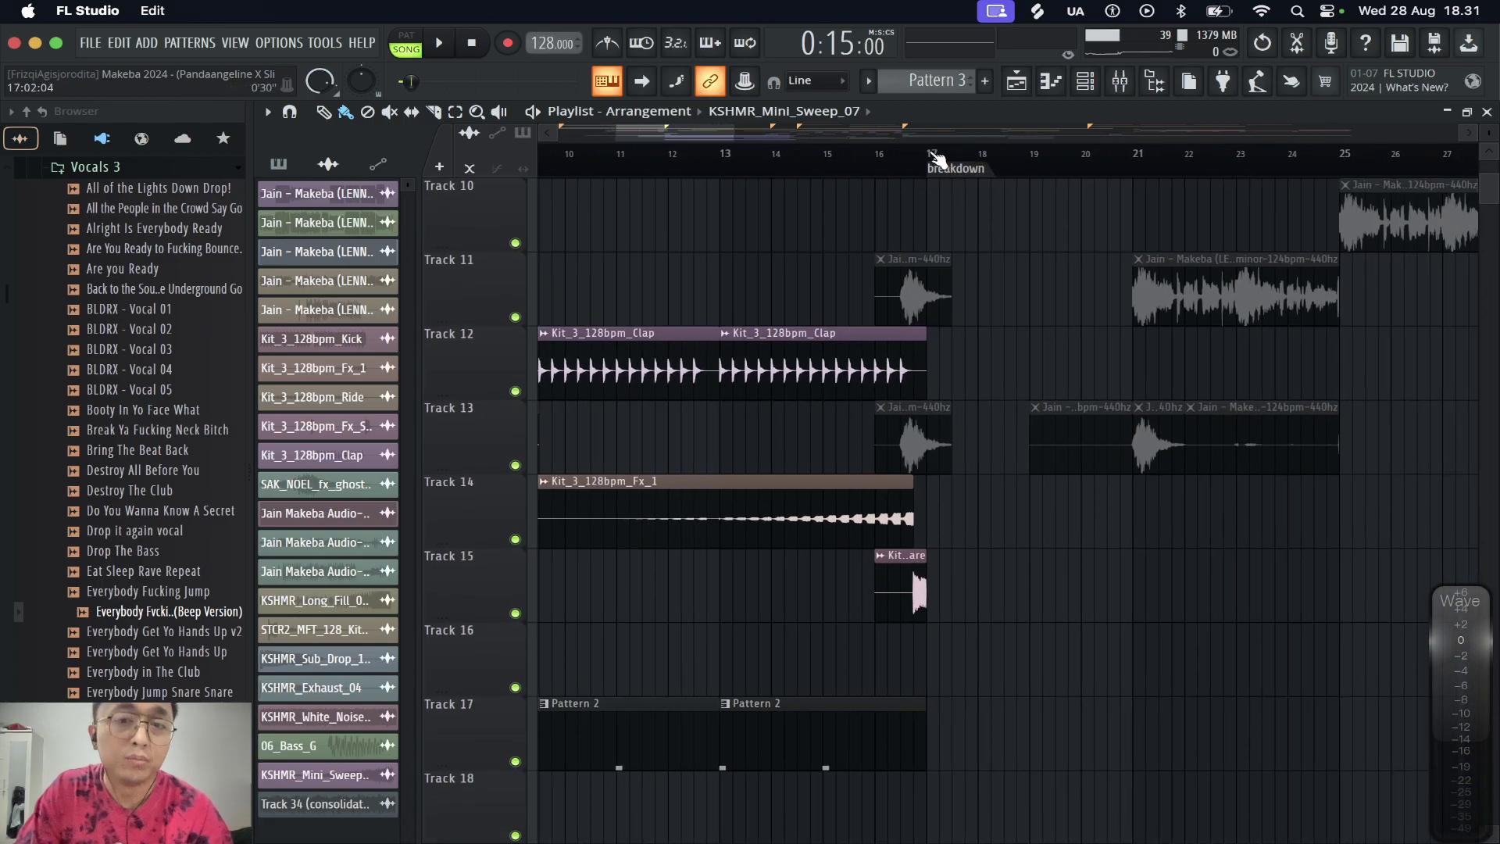
scroll(938, 161, "down", 3)
scroll(938, 161, "up", 8)
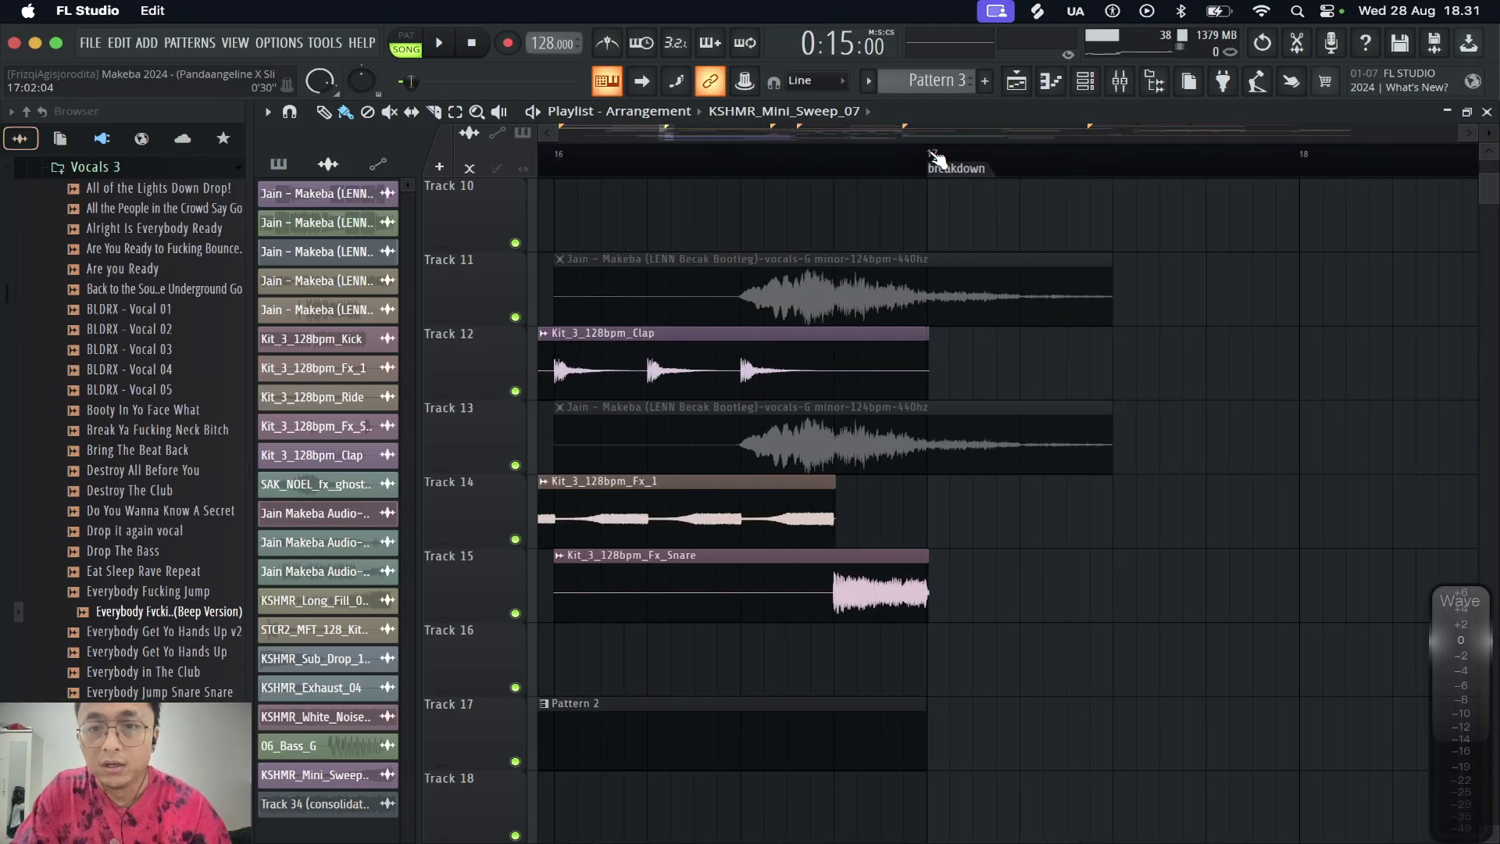
scroll(936, 158, "down", 2)
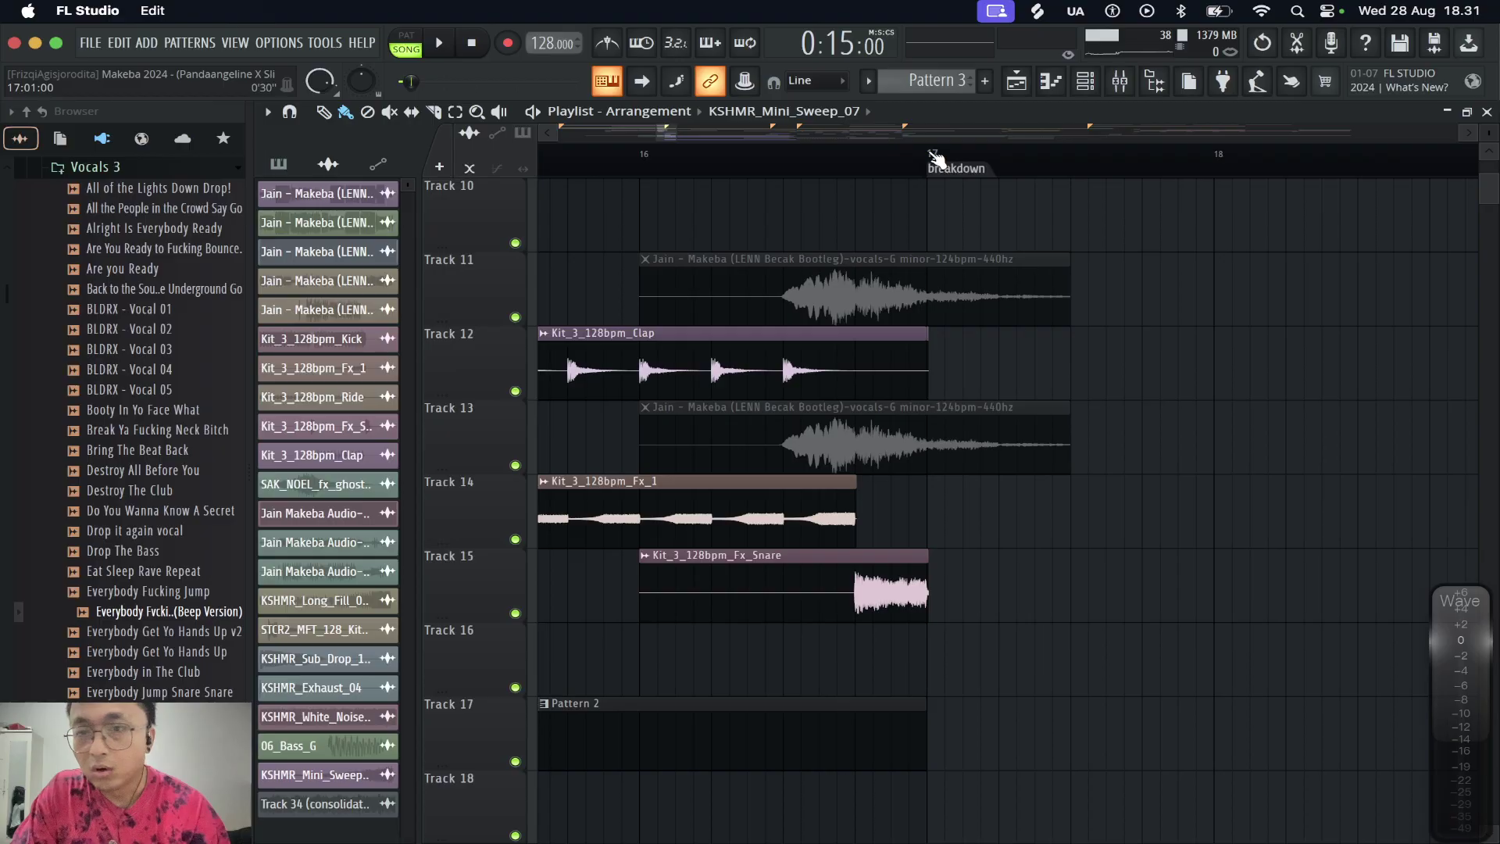
scroll(969, 202, "up", 5)
scroll(968, 202, "right", 5)
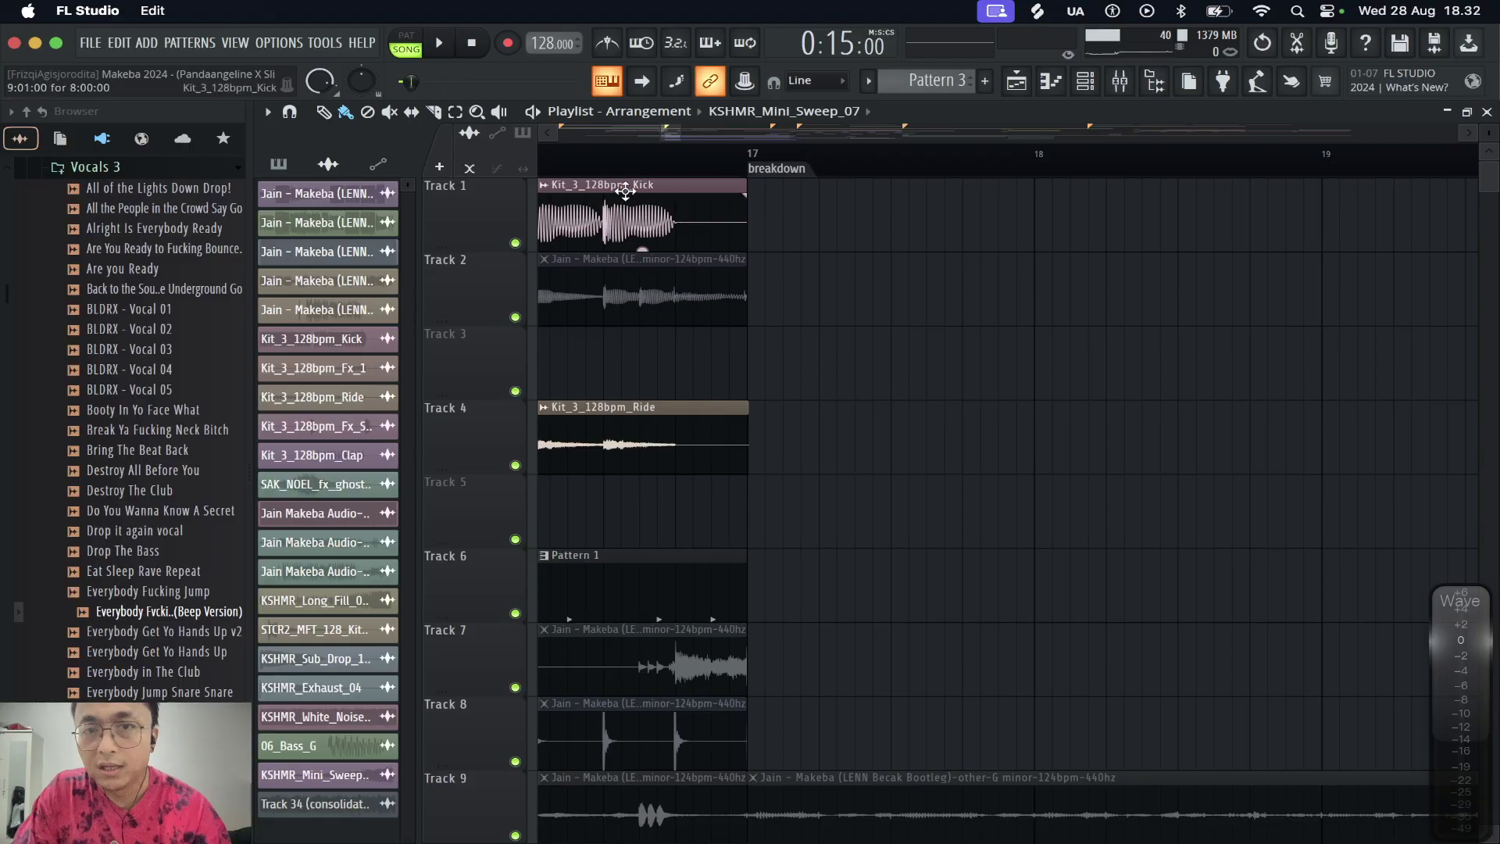
scroll(928, 191, "left", 3)
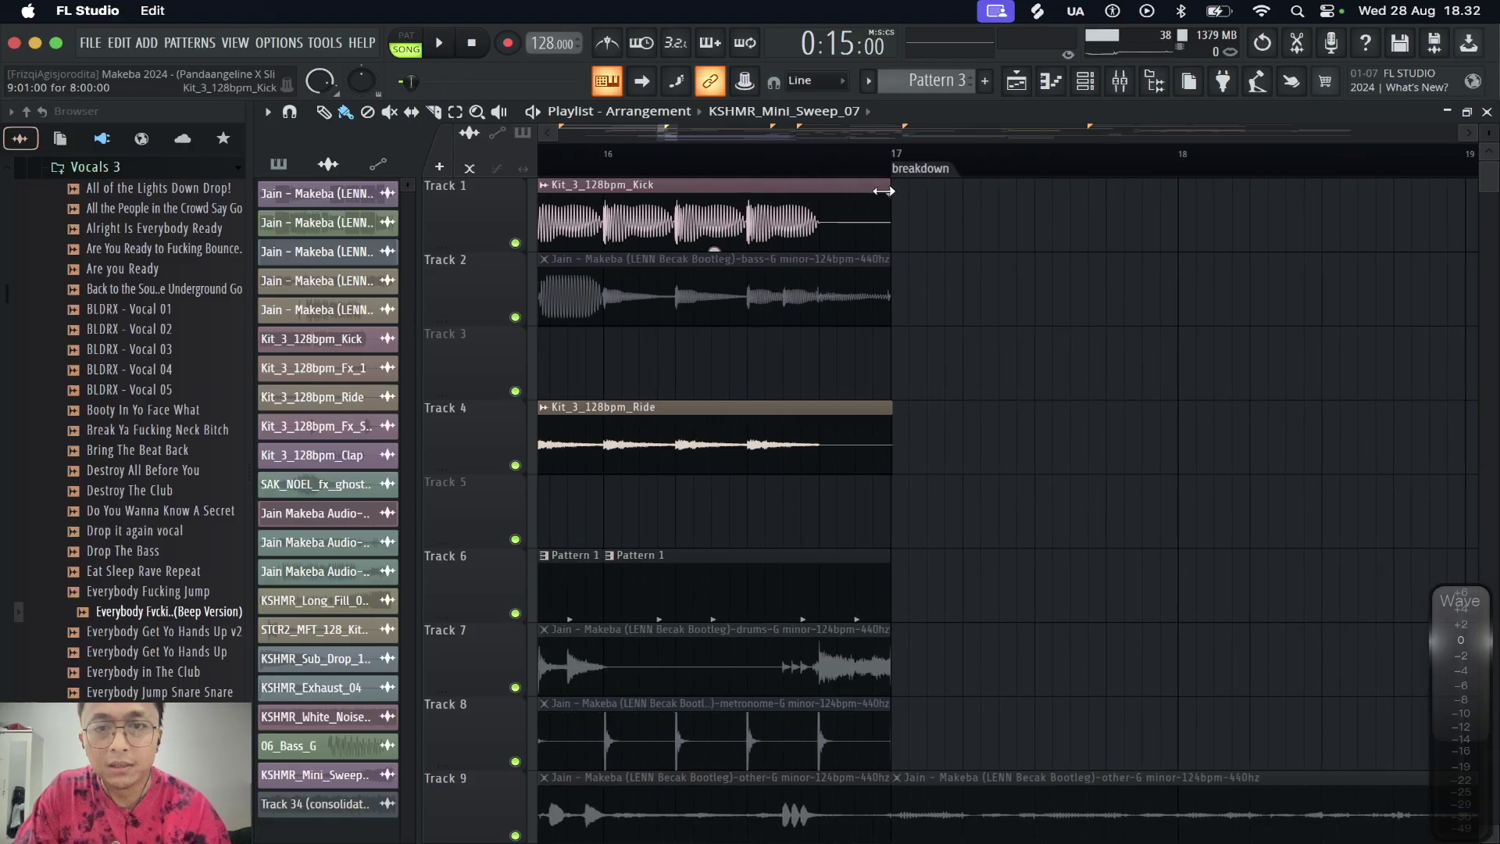
left_click_drag(889, 196, 854, 226)
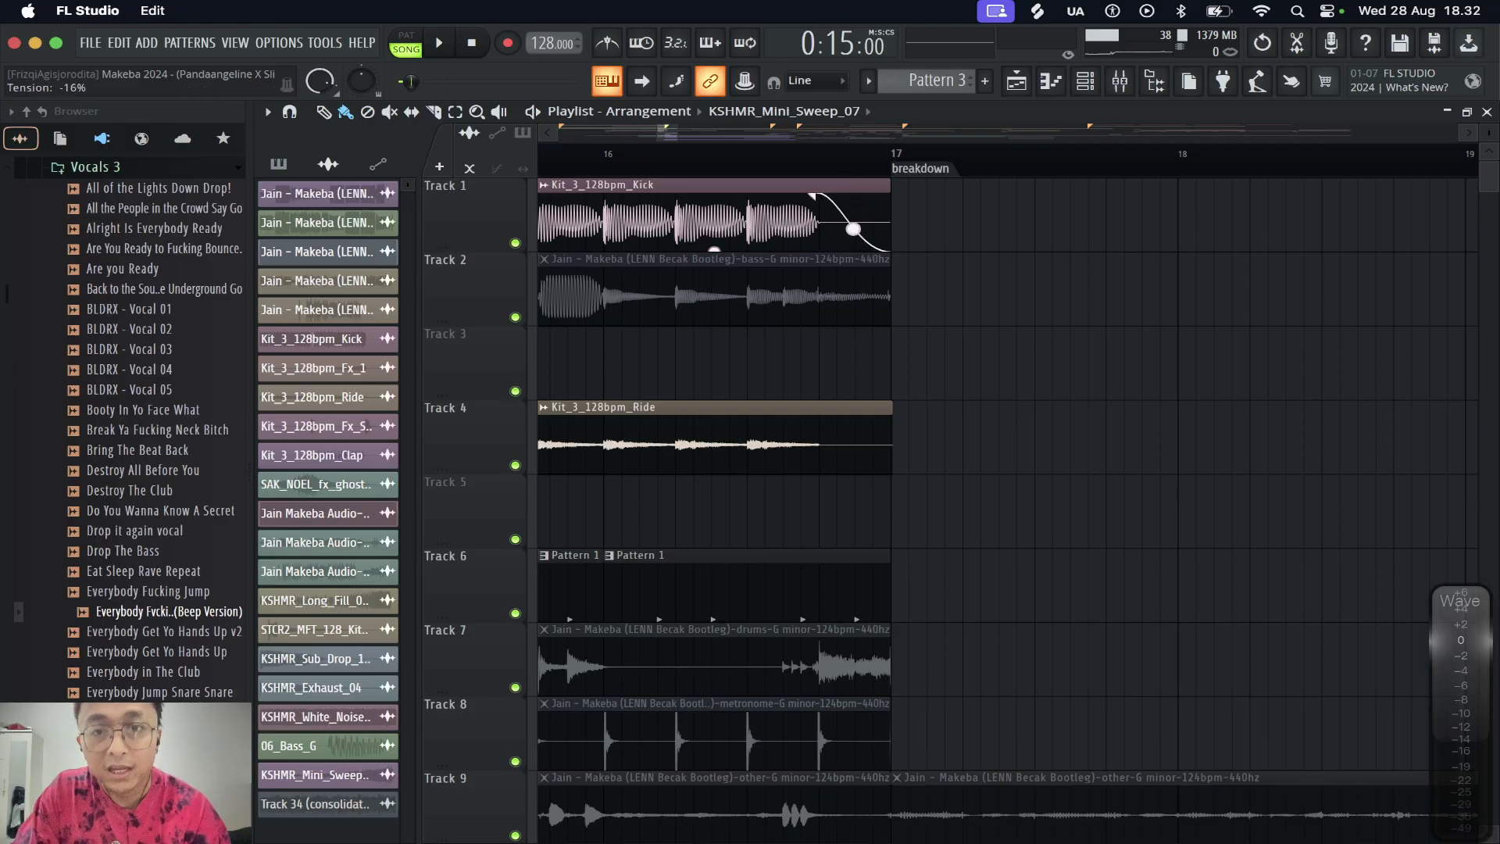
Search the sample browser for TROPKILLAZ samples
scroll(849, 163, "down", 2)
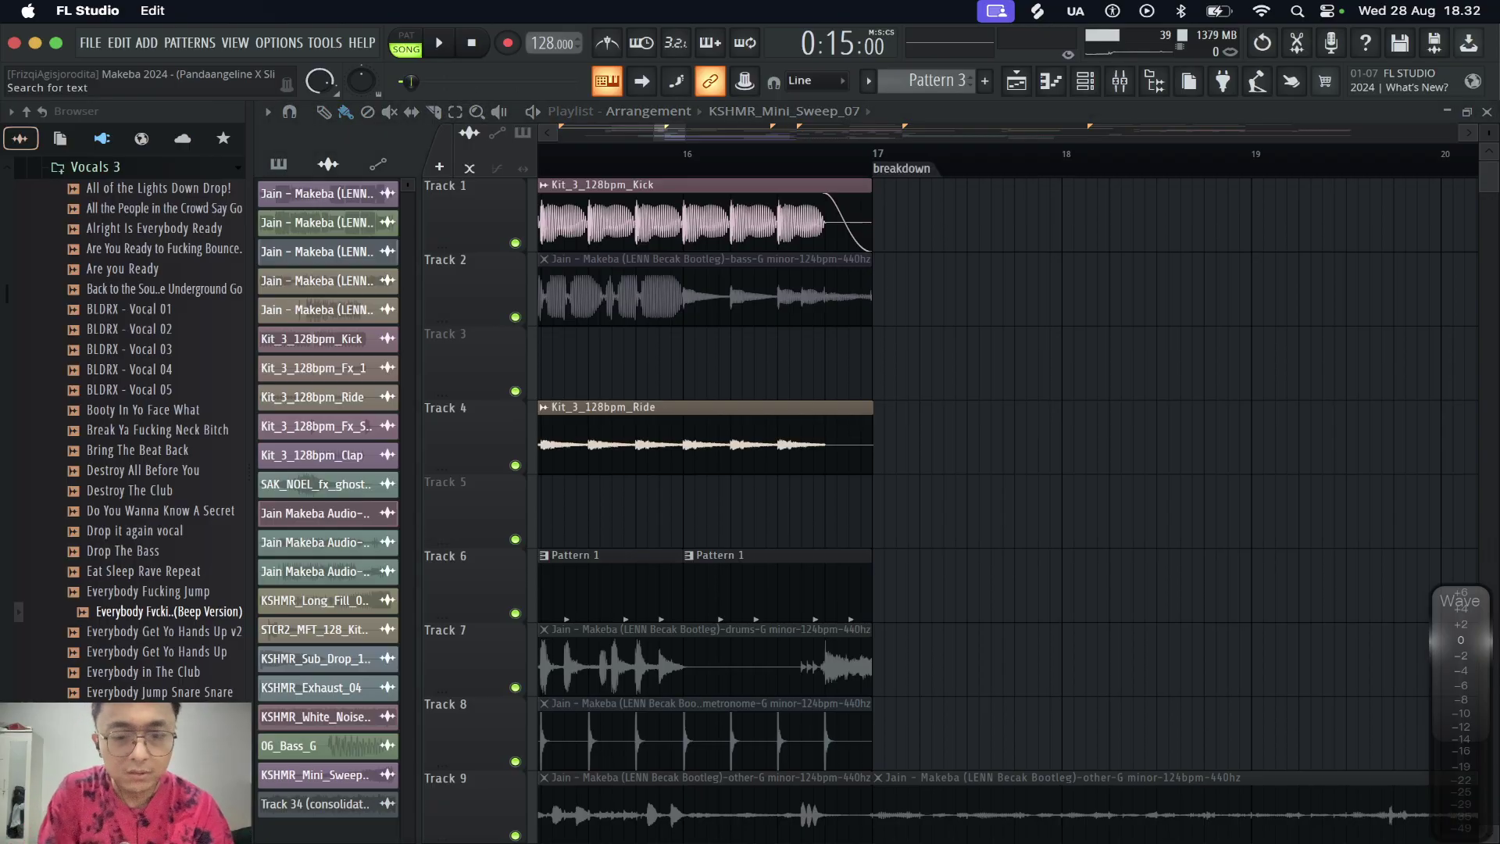
left_click(125, 831)
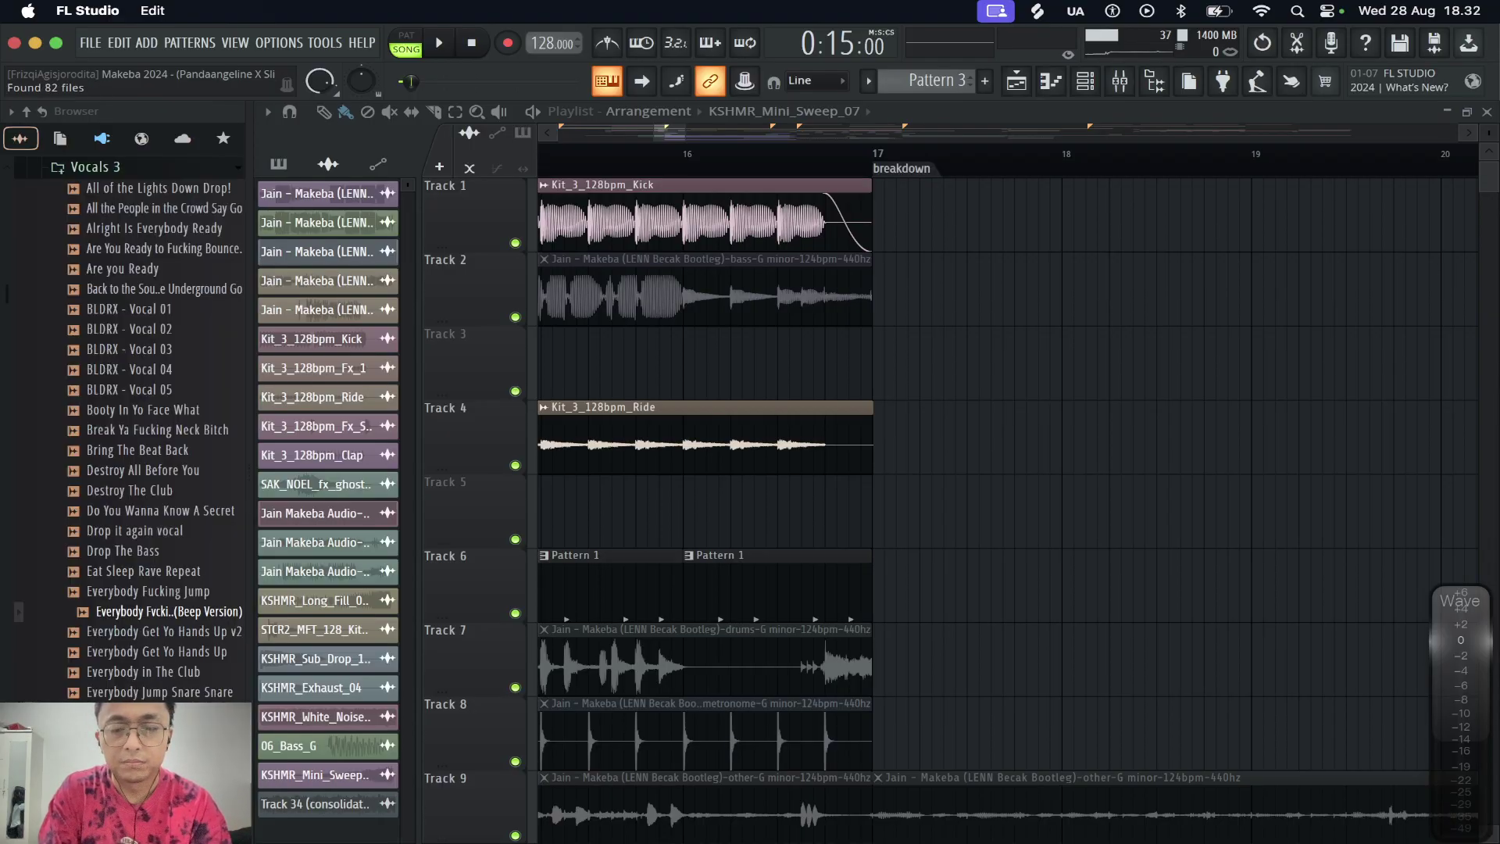
key("Return")
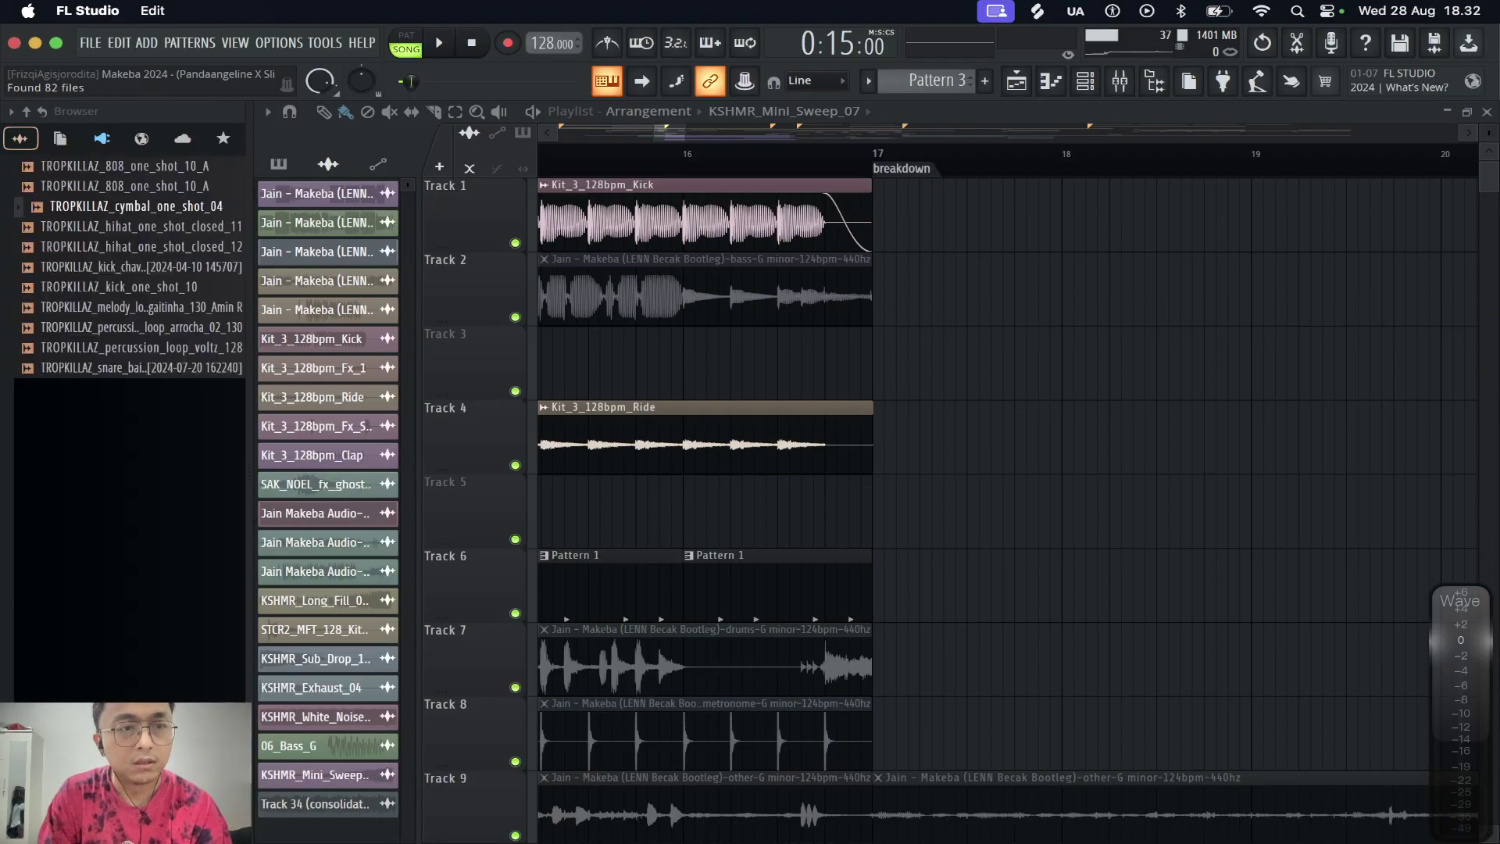
Audition the TROPKILLAZ gaitinha melody loop and the arrocha_02 and voltz_128 percussion loops in the browser
left_click(133, 308)
key("space")
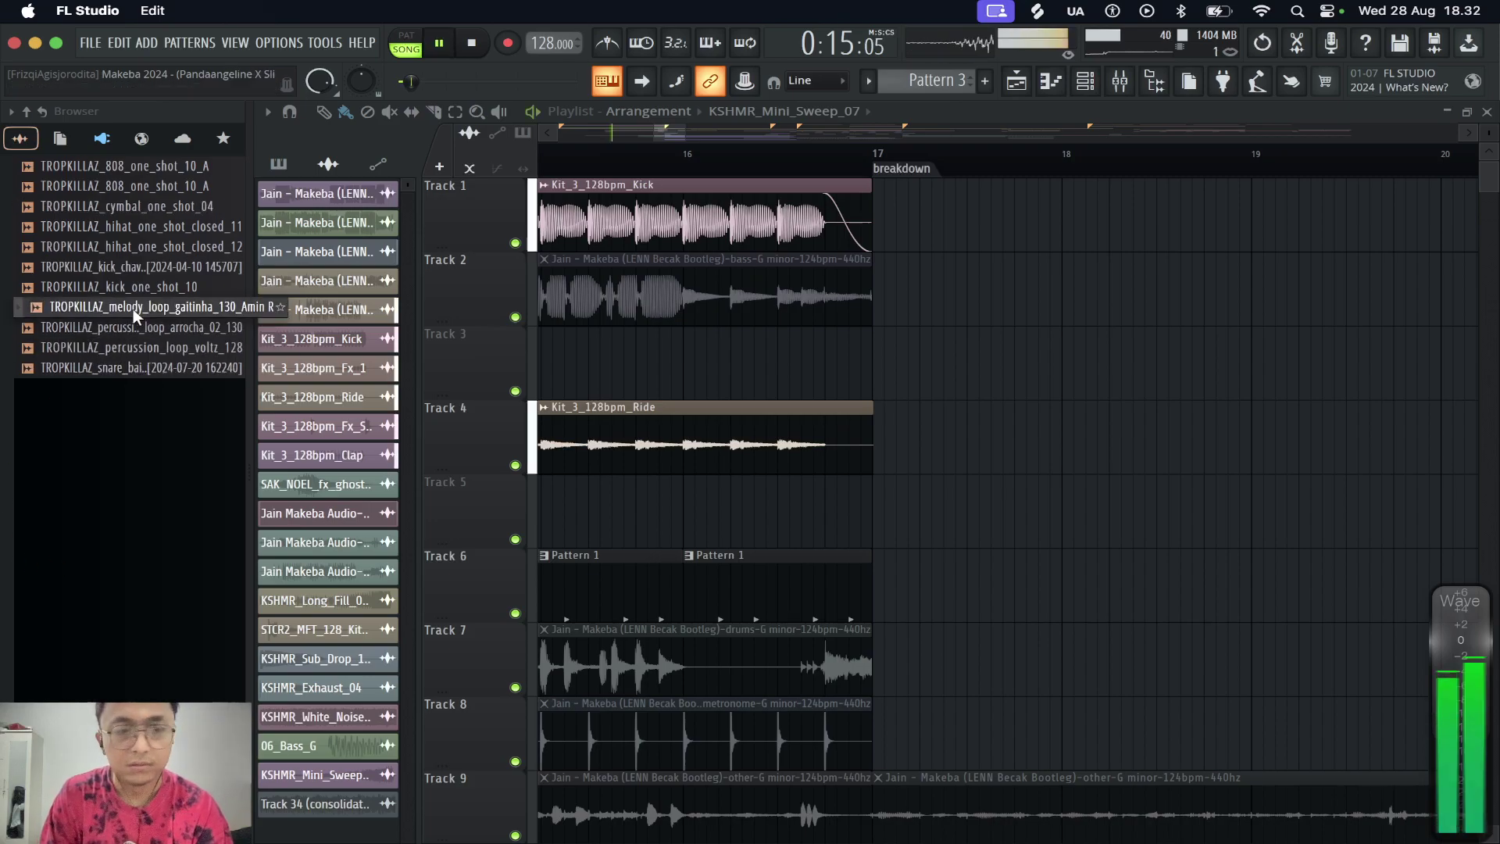
key("space")
key("Down")
key("Down")
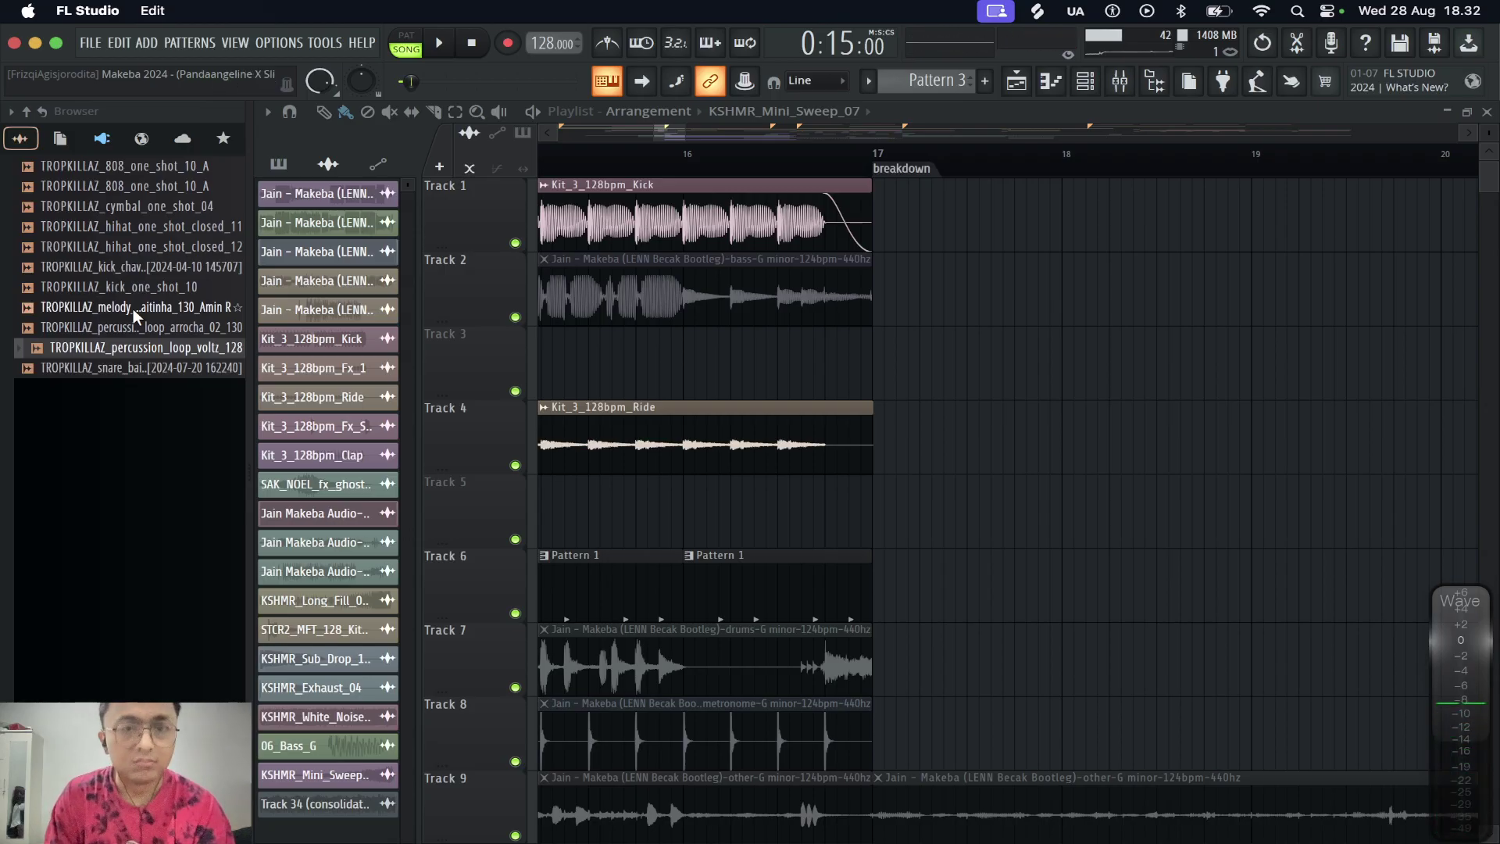
Play the song briefly from bar 9, stop it, and examine the whole arrangement across all tracks
scroll(711, 170, "down", 3)
key("space")
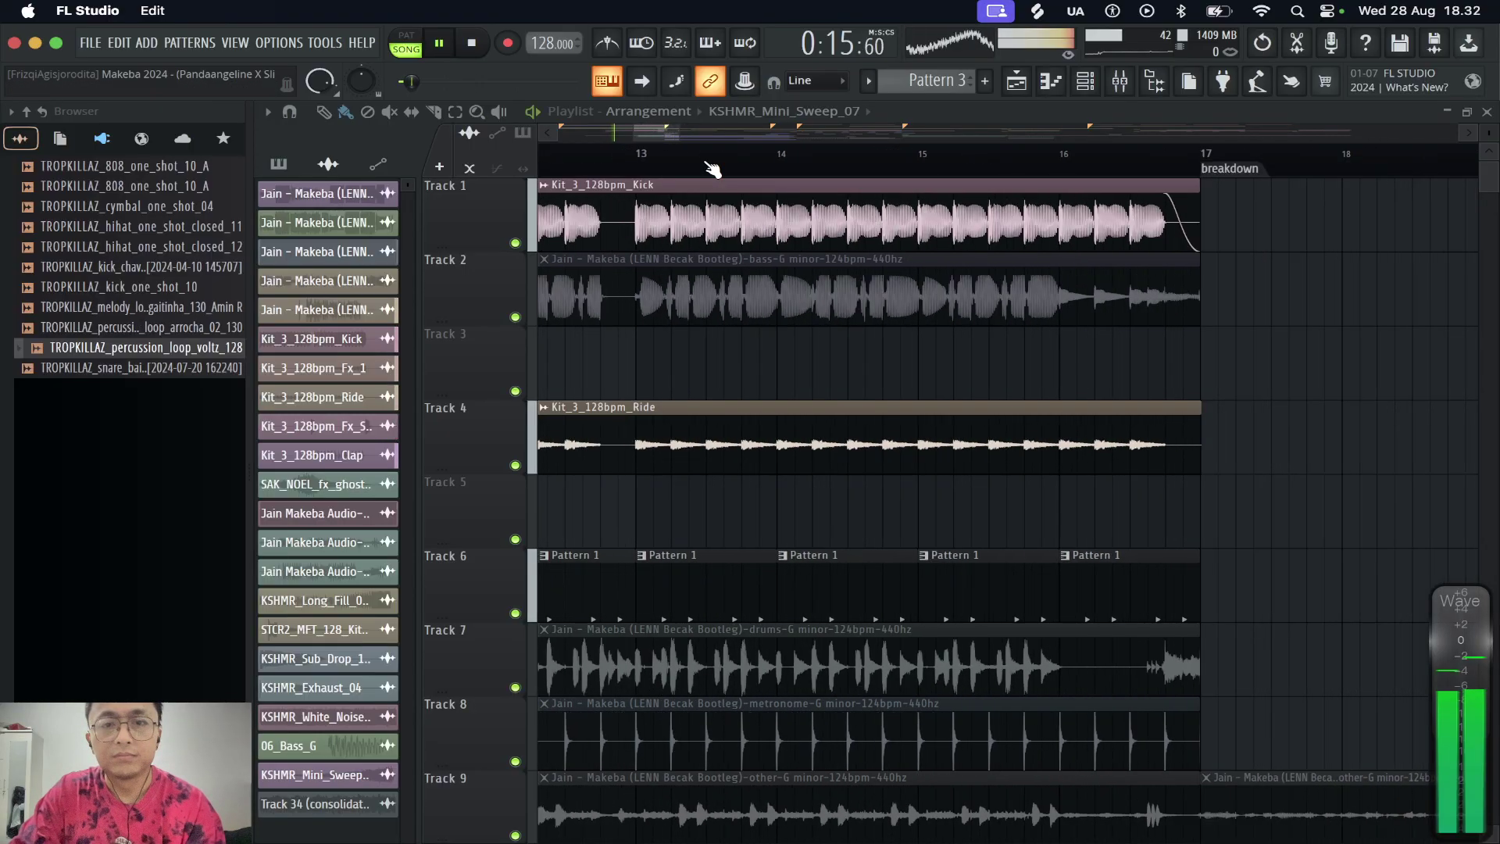
scroll(712, 170, "down", 10)
key("space")
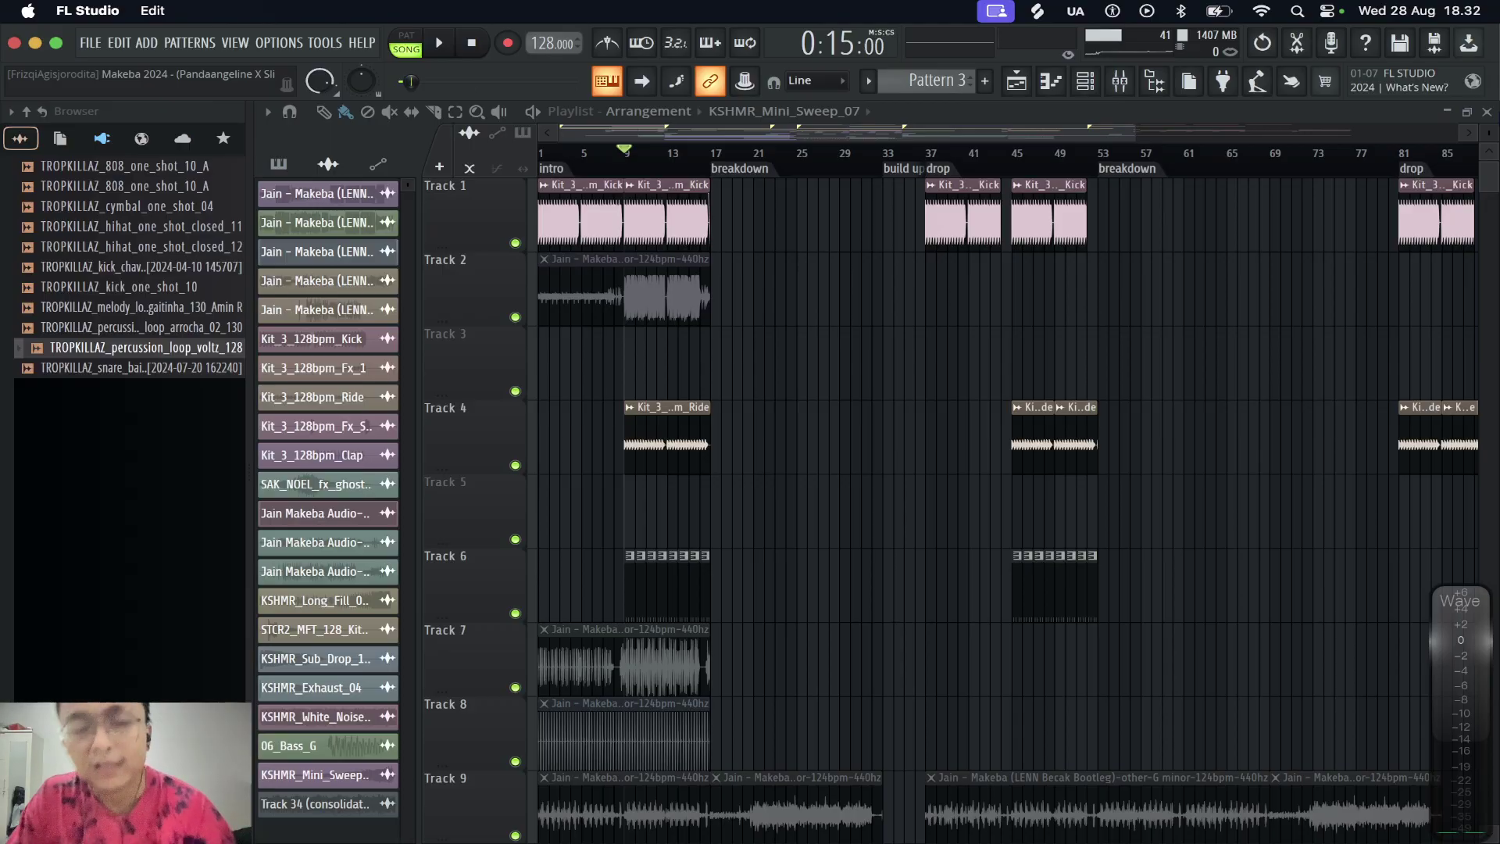
scroll(1190, 454, "down", 3)
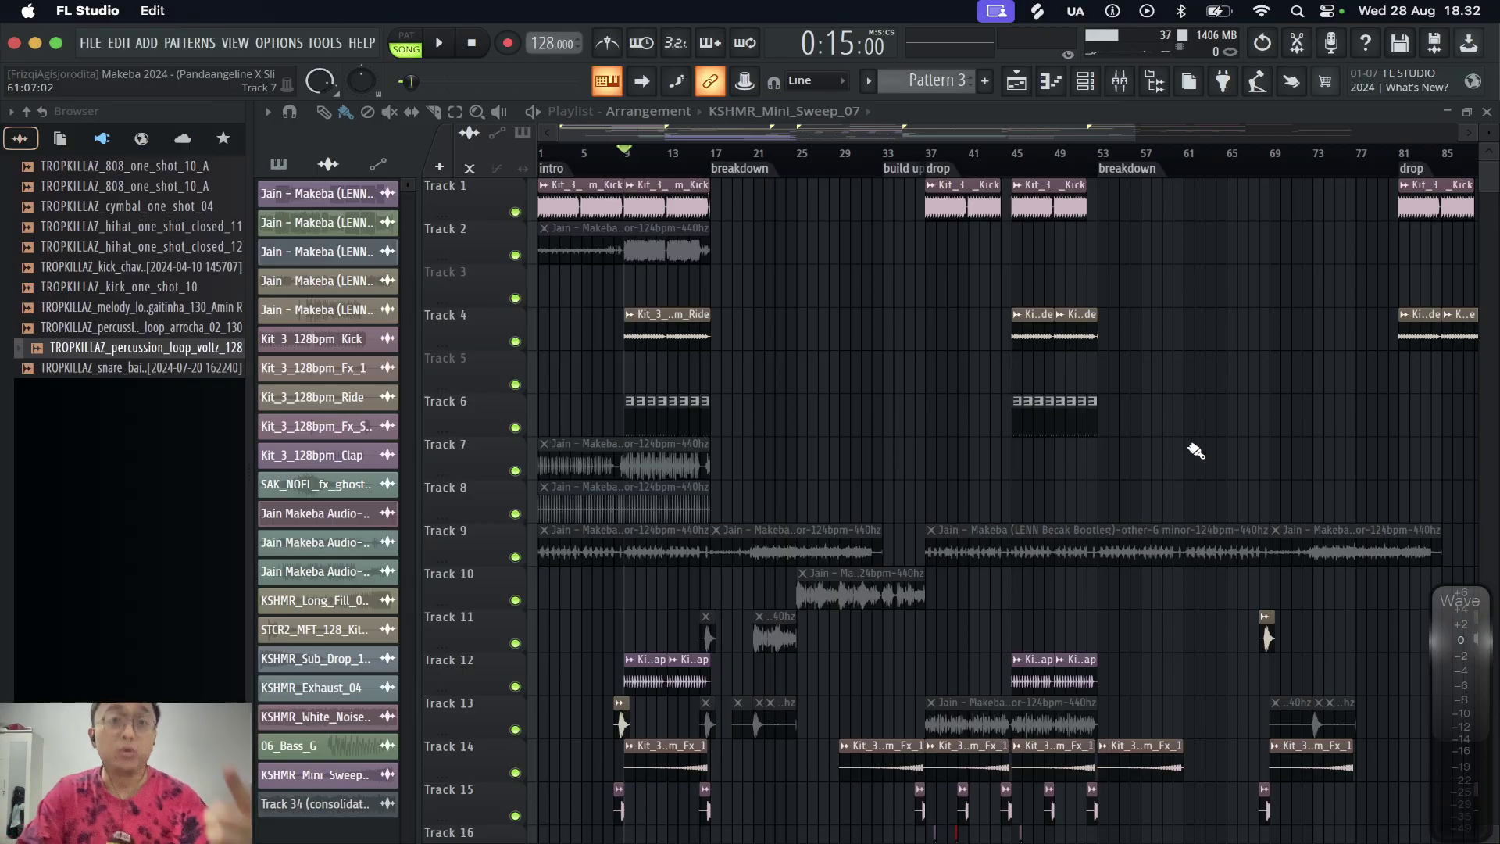
mouse_move(983, 837)
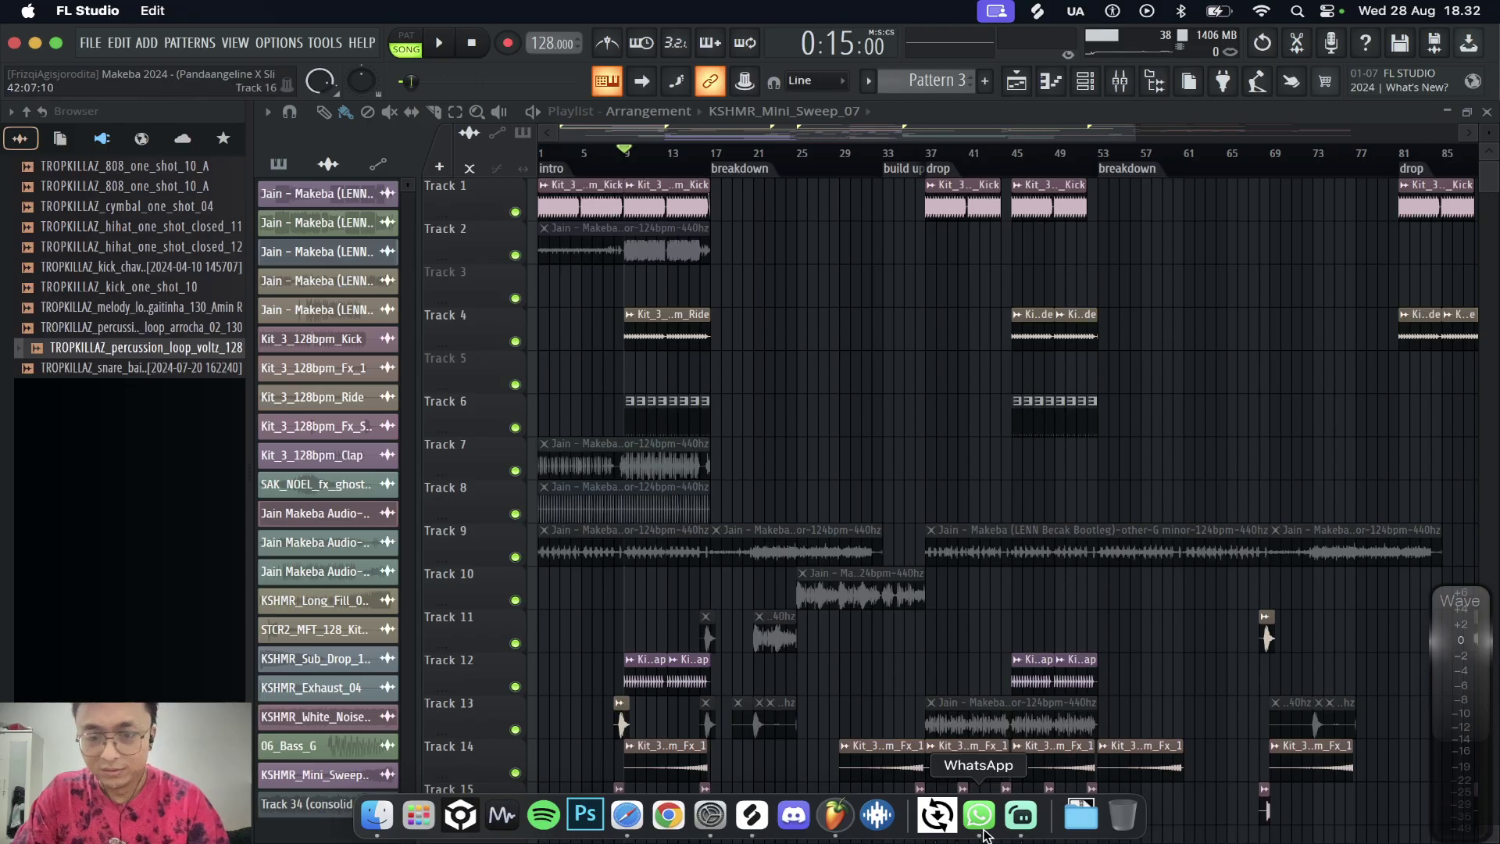